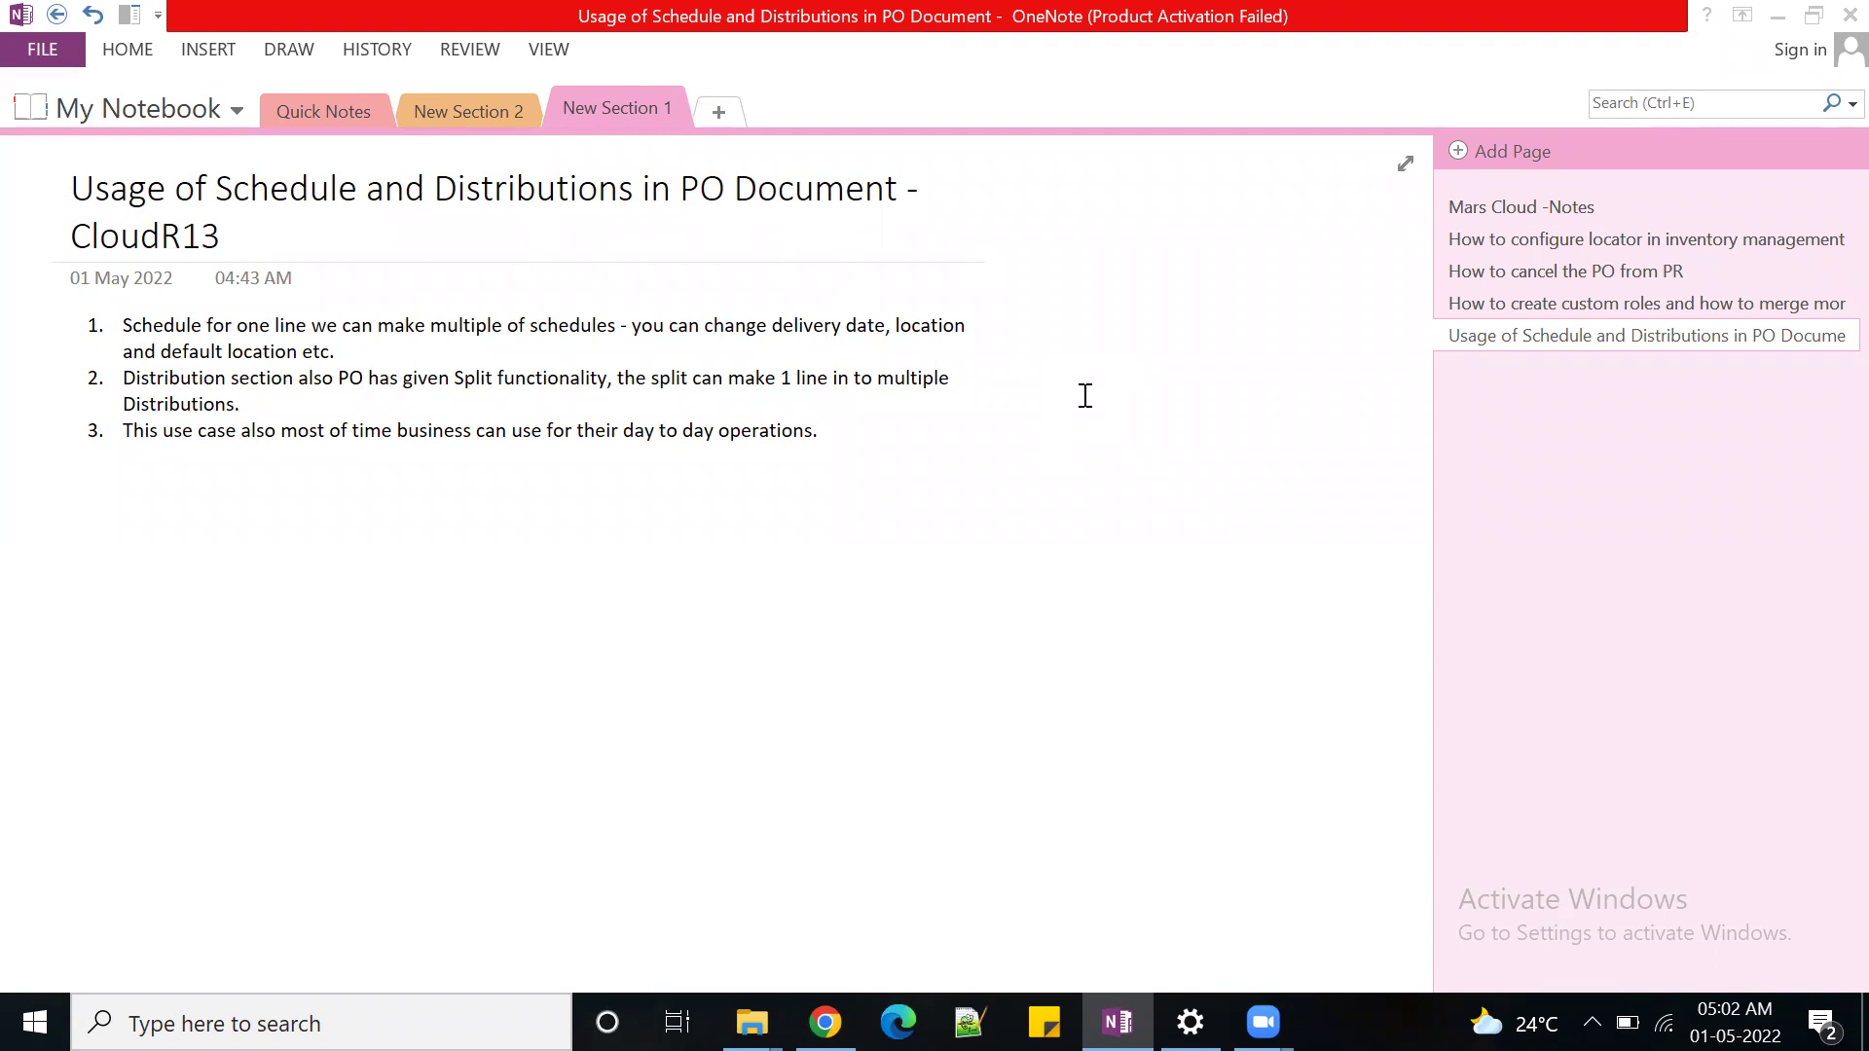
# - Switch to Chrome and review the general details, terms and distributions of the purchase order being edited
pyautogui.moveTo(826, 1022)
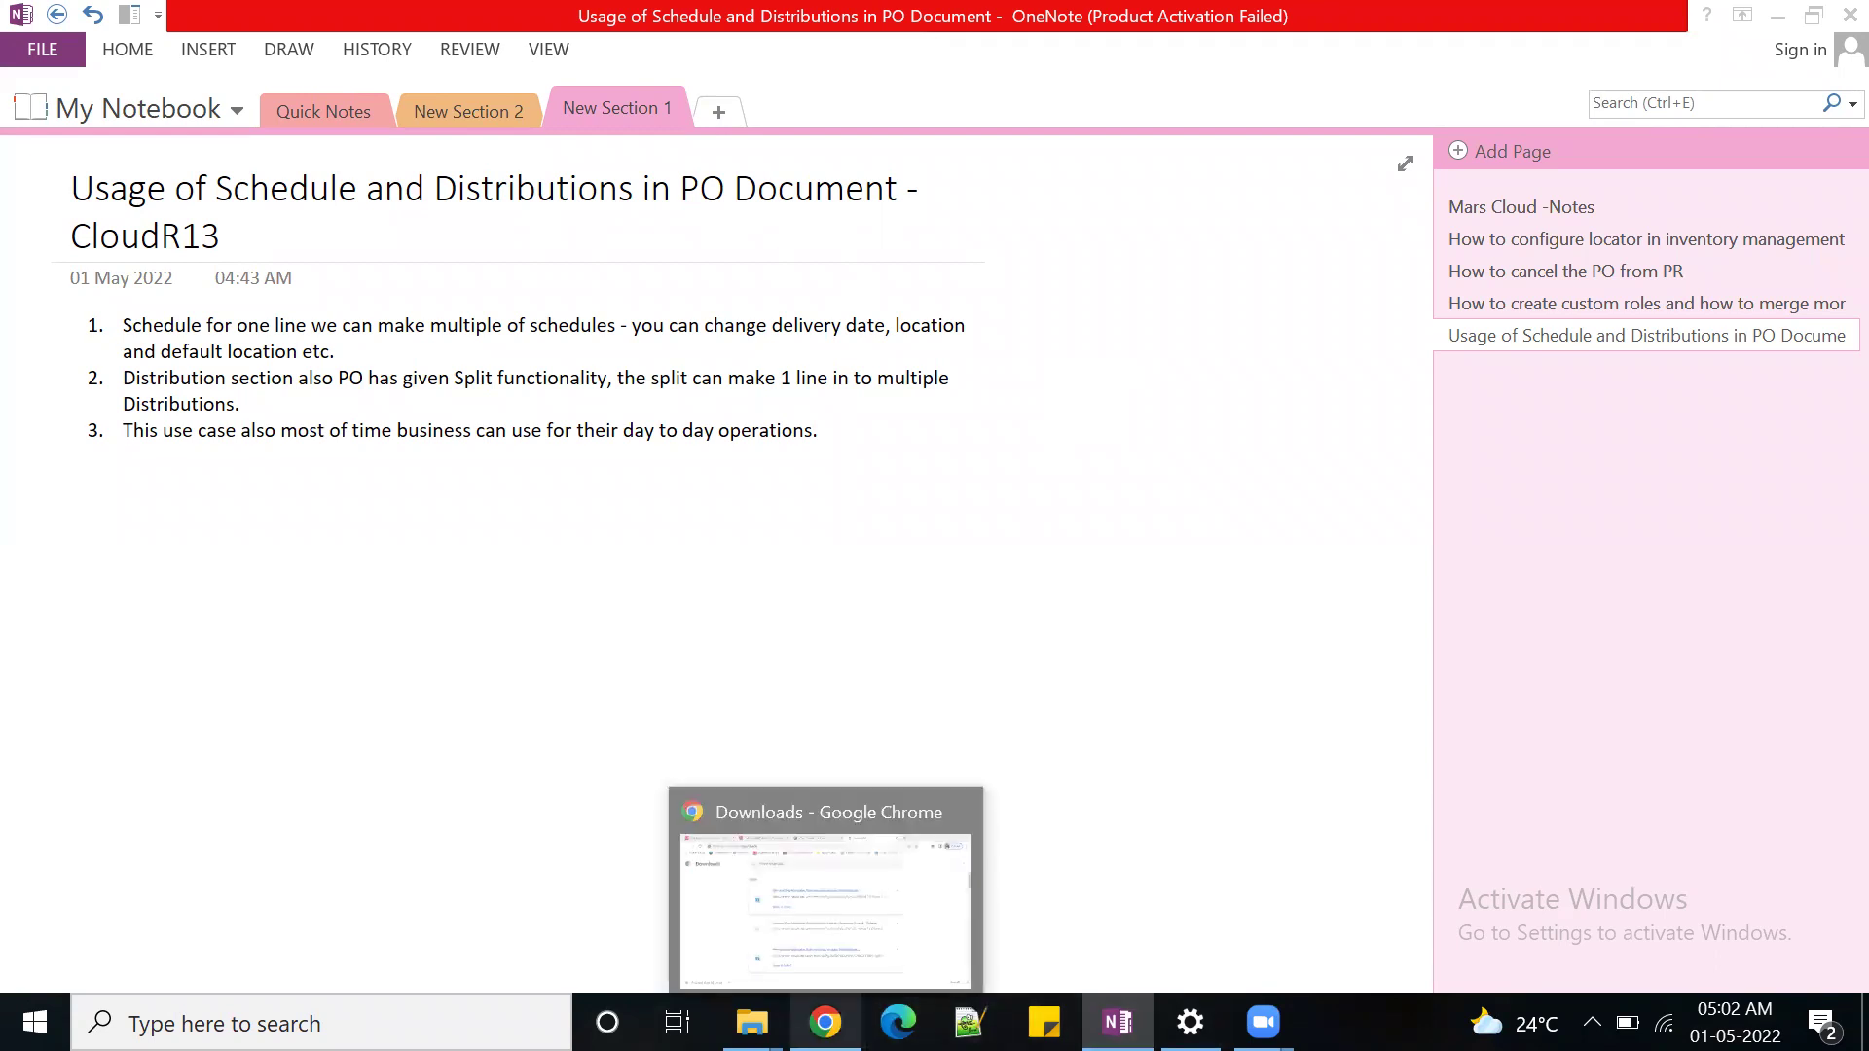
pyautogui.click(827, 921)
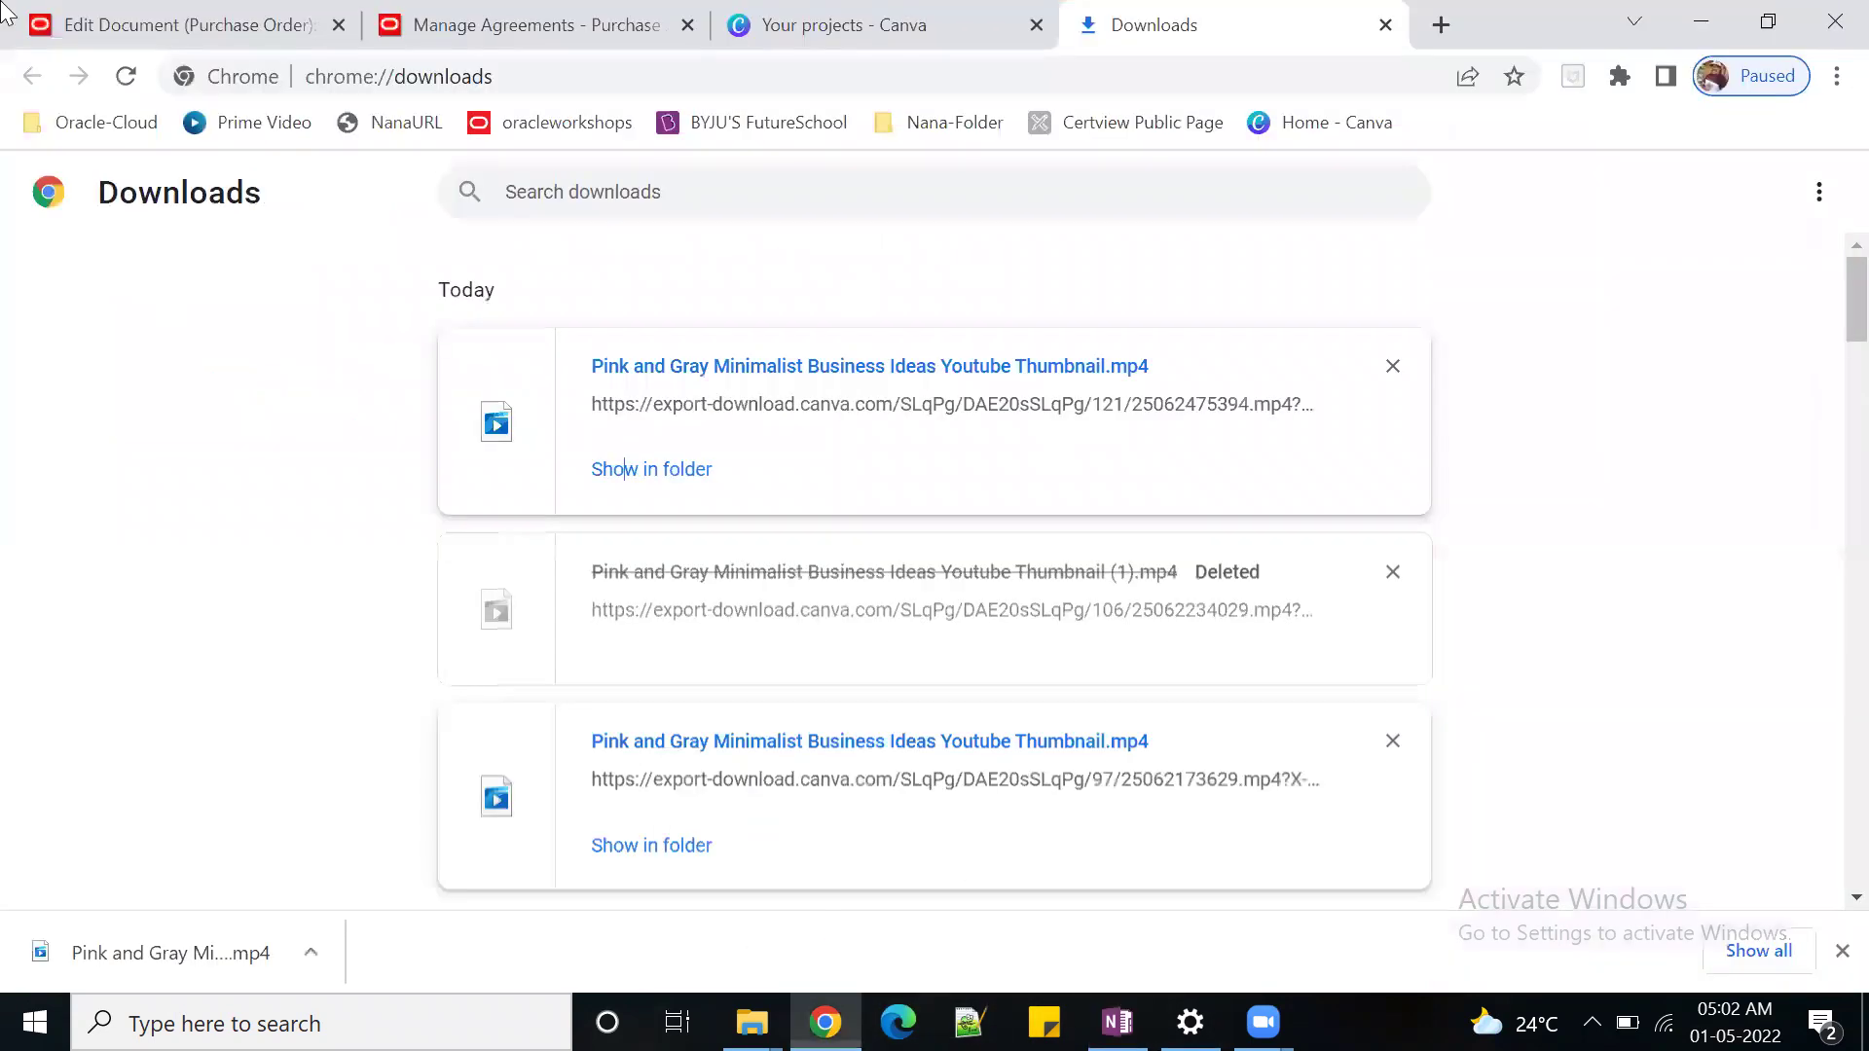
pyautogui.click(165, 14)
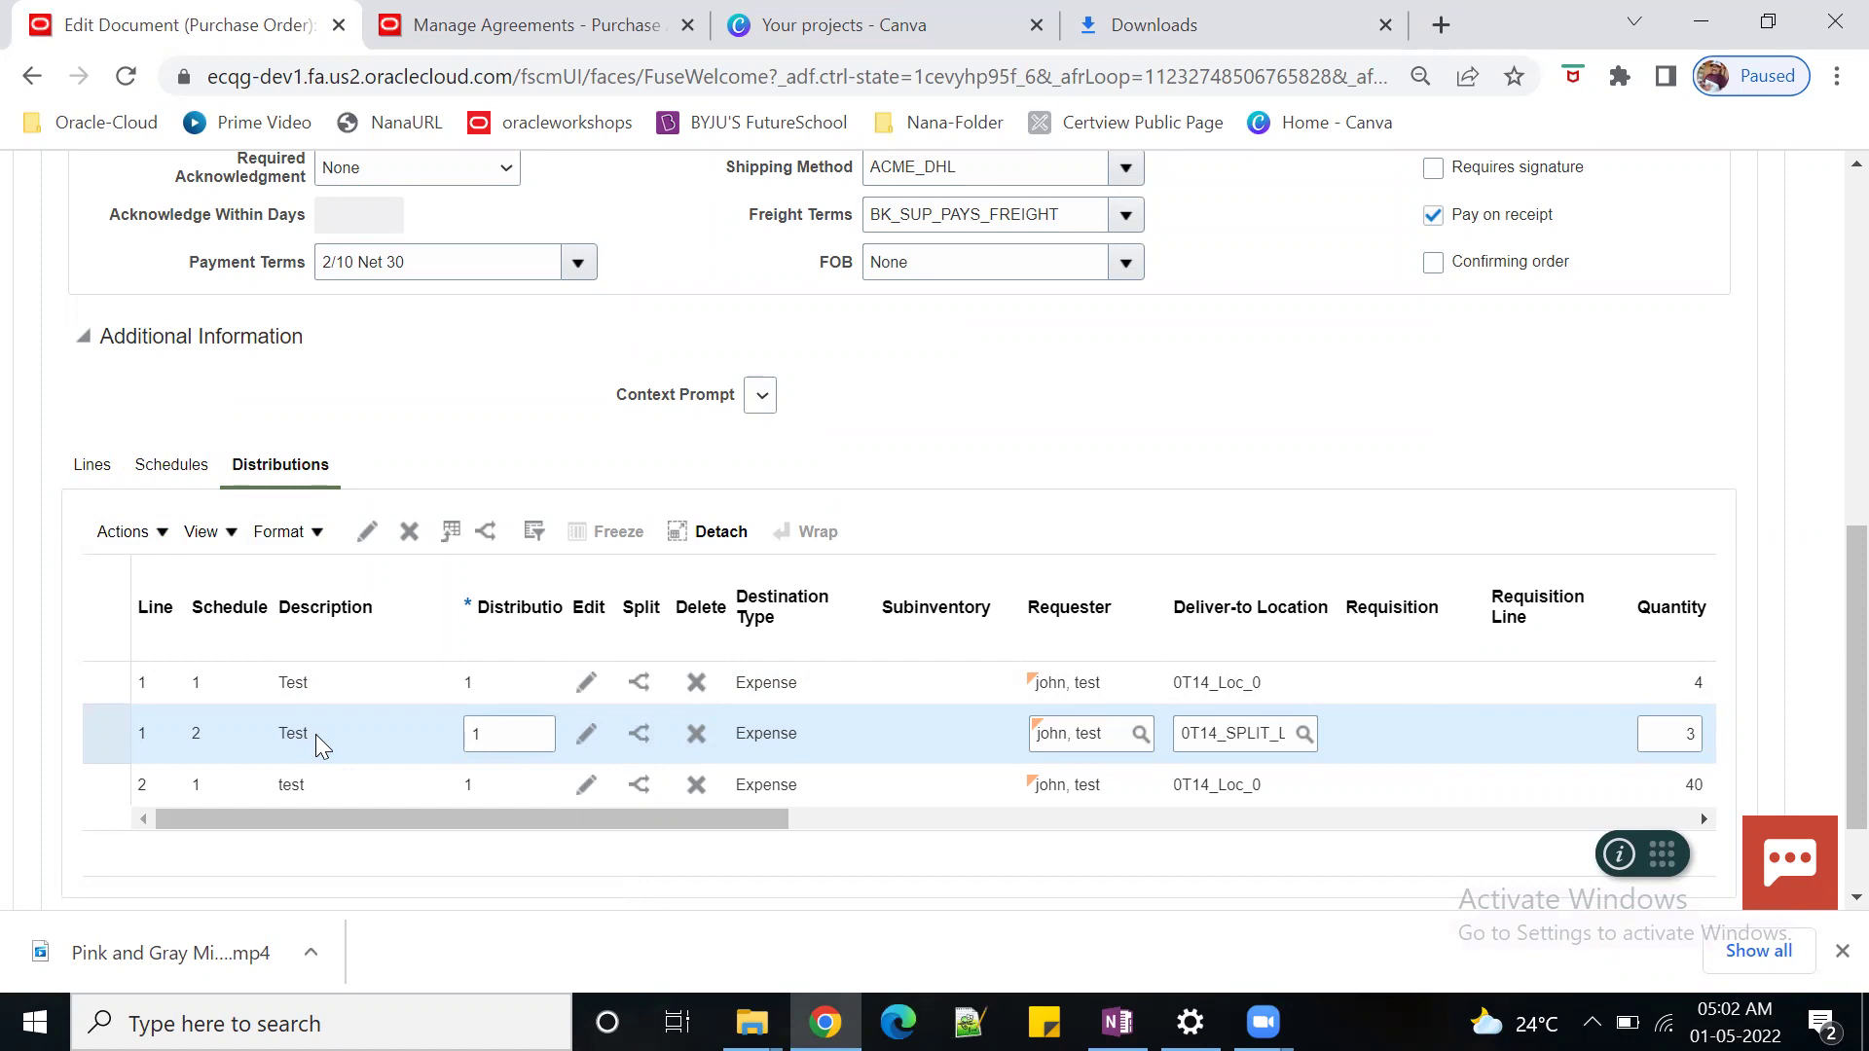
pyautogui.scroll(6, 316, 734)
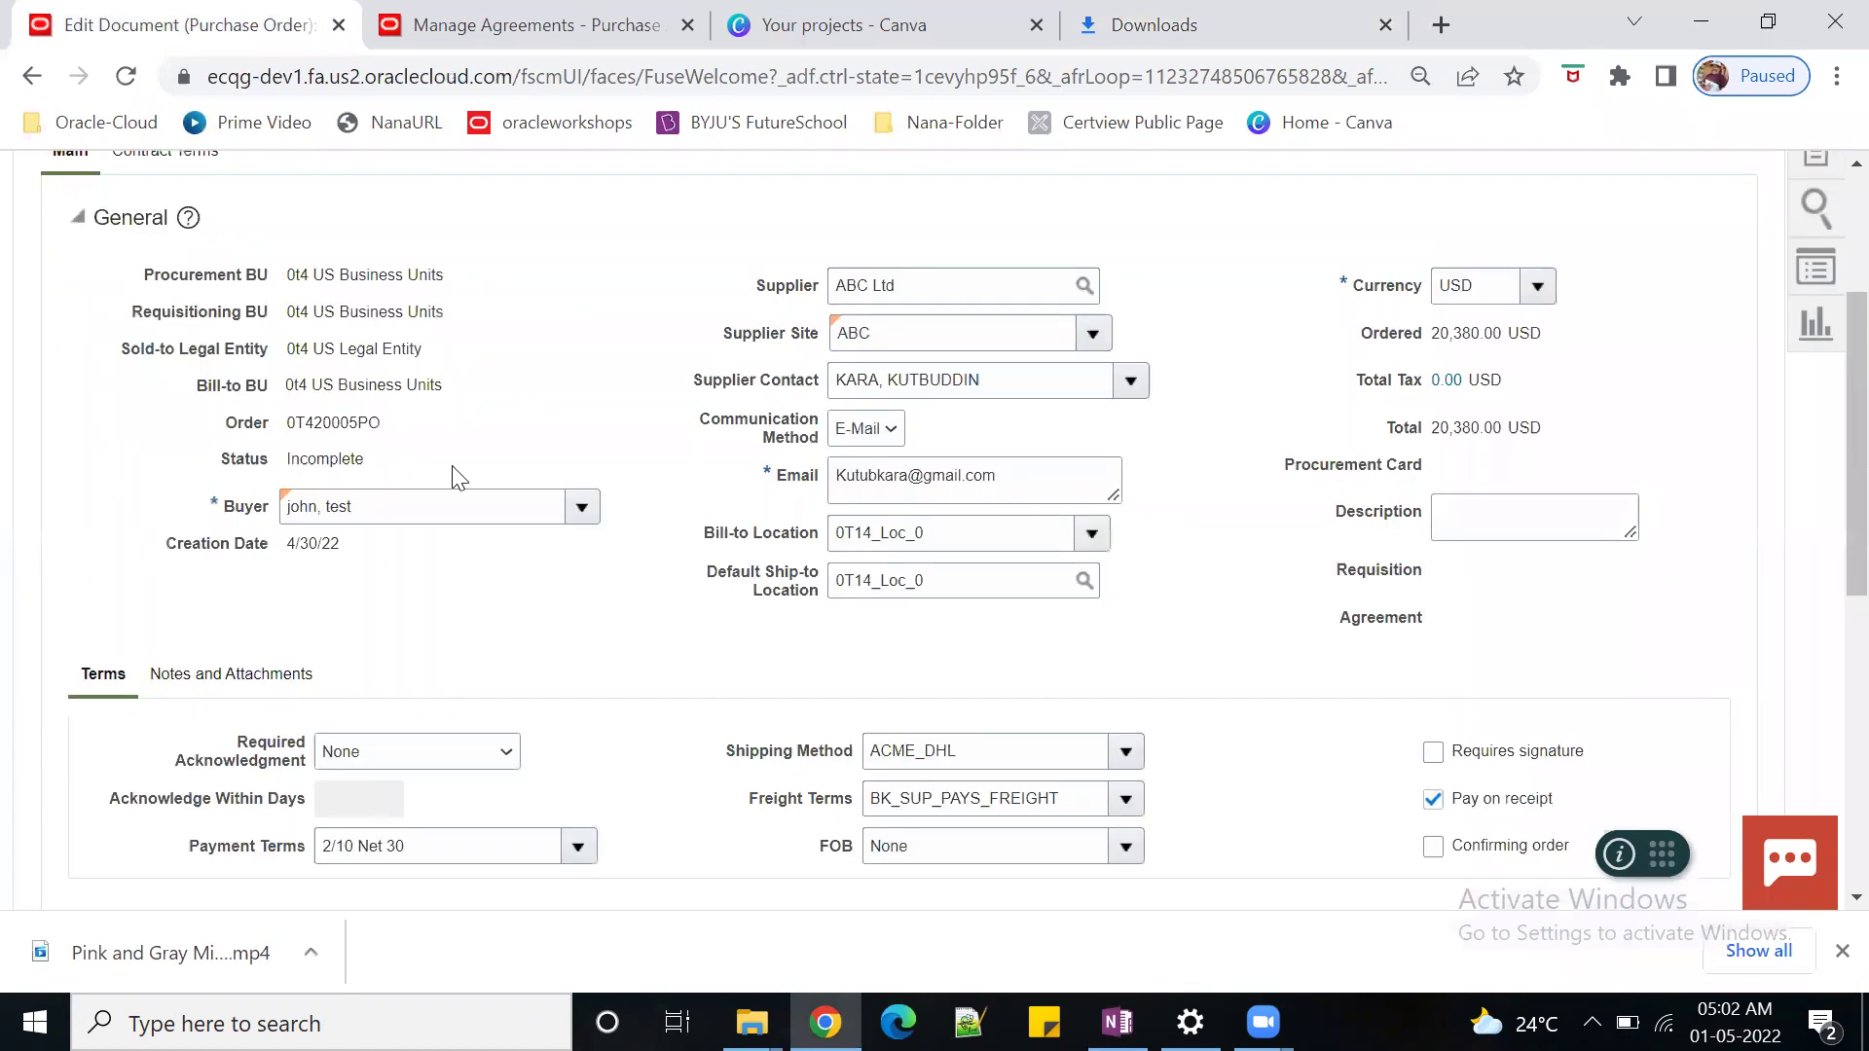
pyautogui.scroll(2, 342, 563)
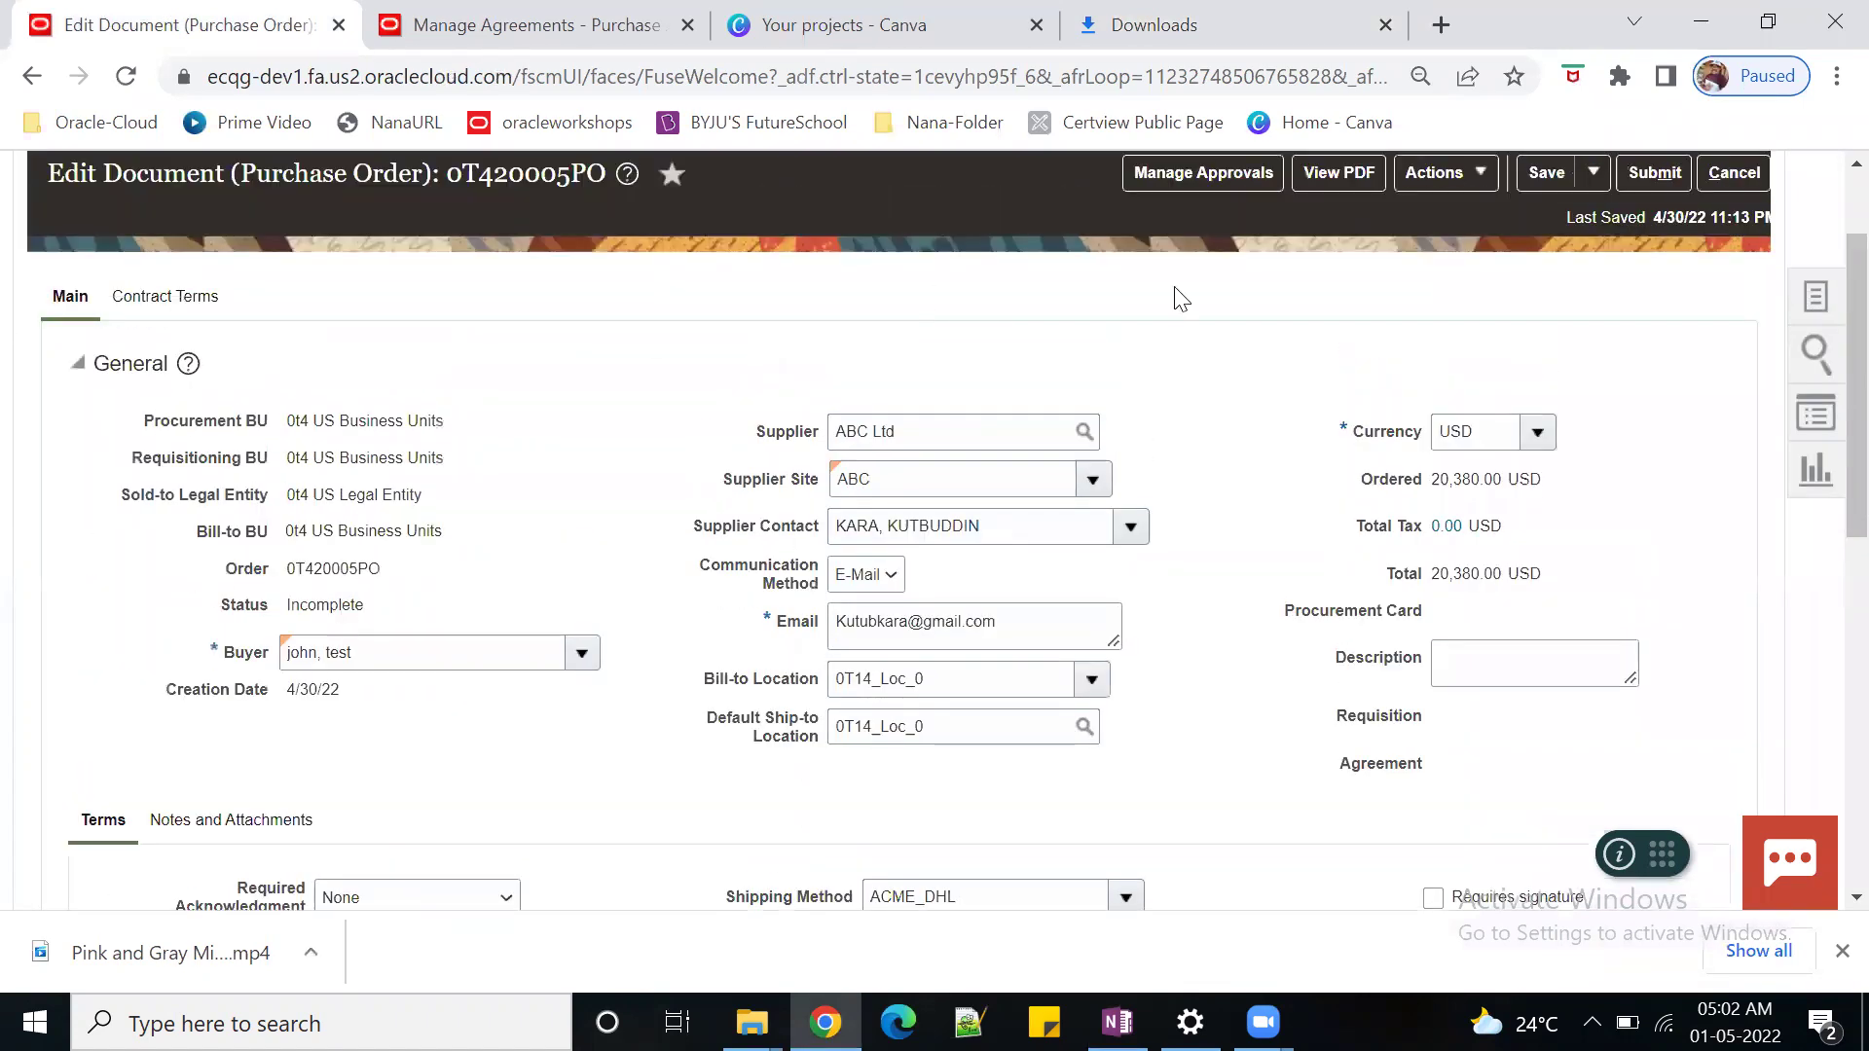
pyautogui.scroll(-4, 355, 584)
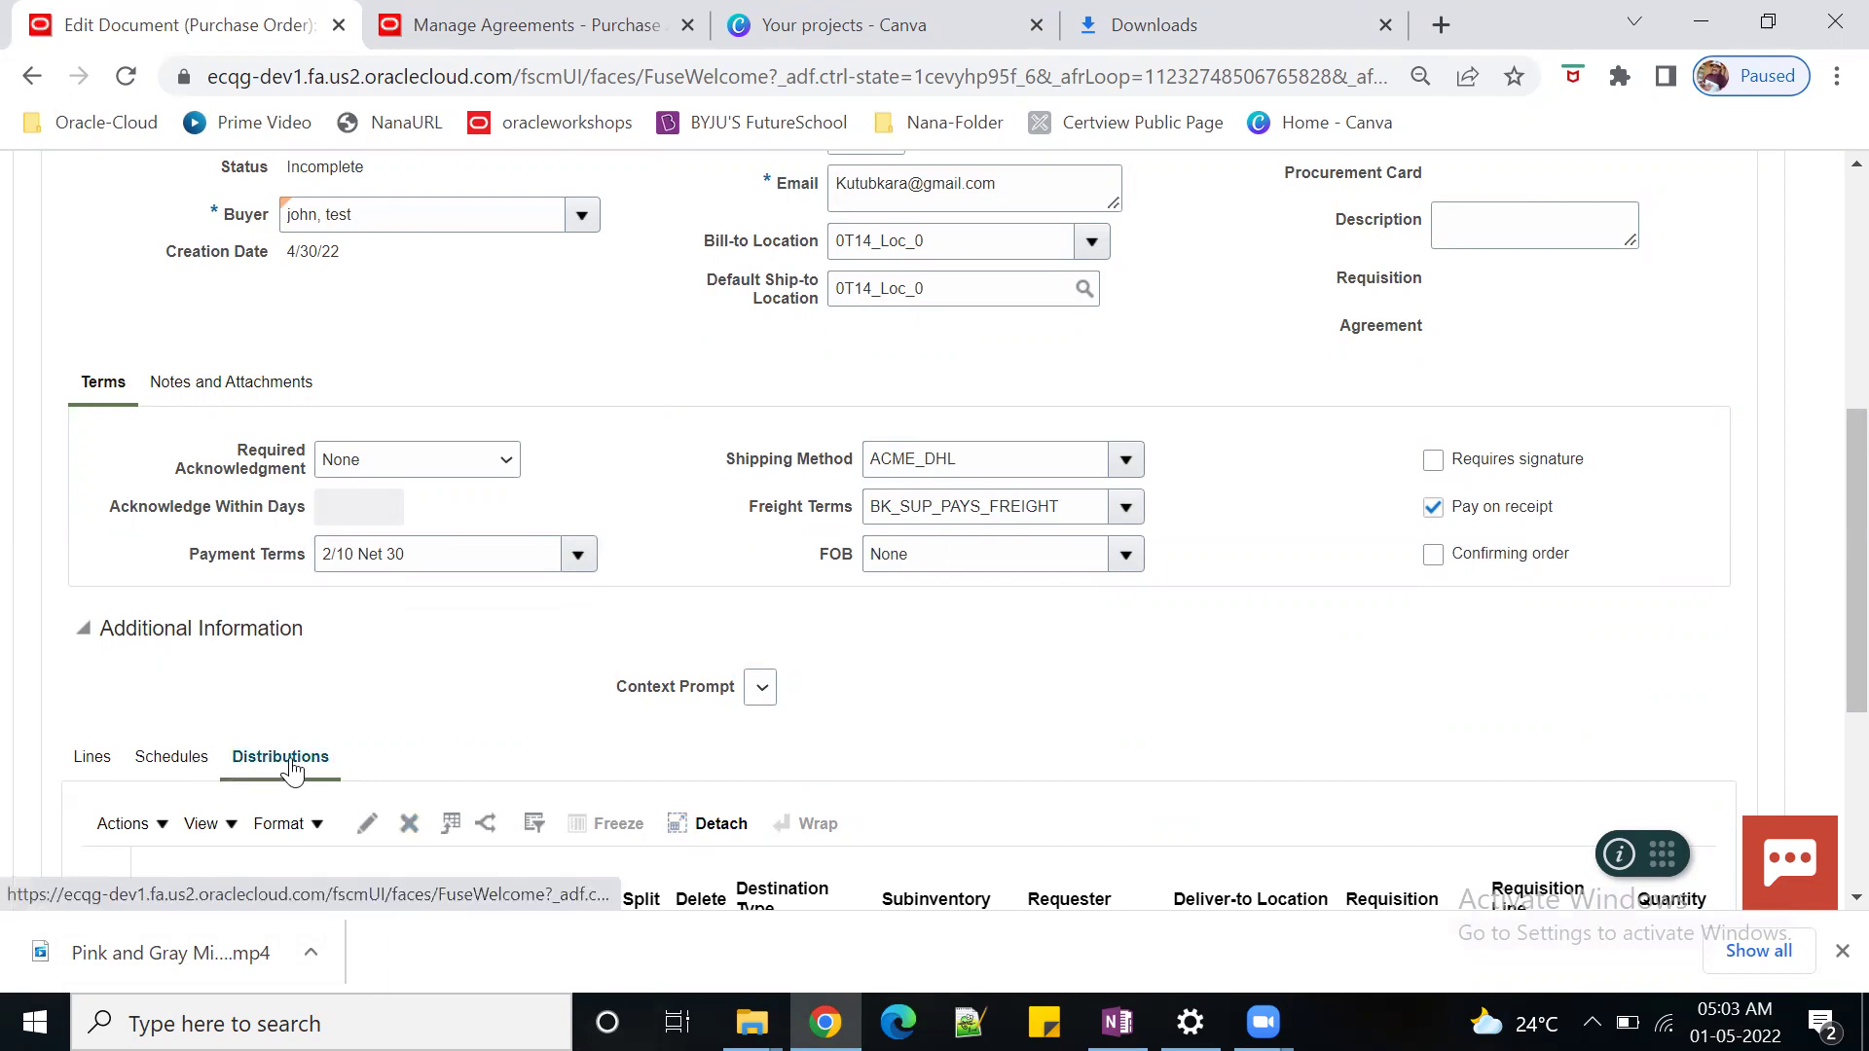
# - Look over the schedule and distribution notes in OneNote and return to the purchase order in Chrome
pyautogui.moveTo(1117, 1022)
pyautogui.click(1148, 949)
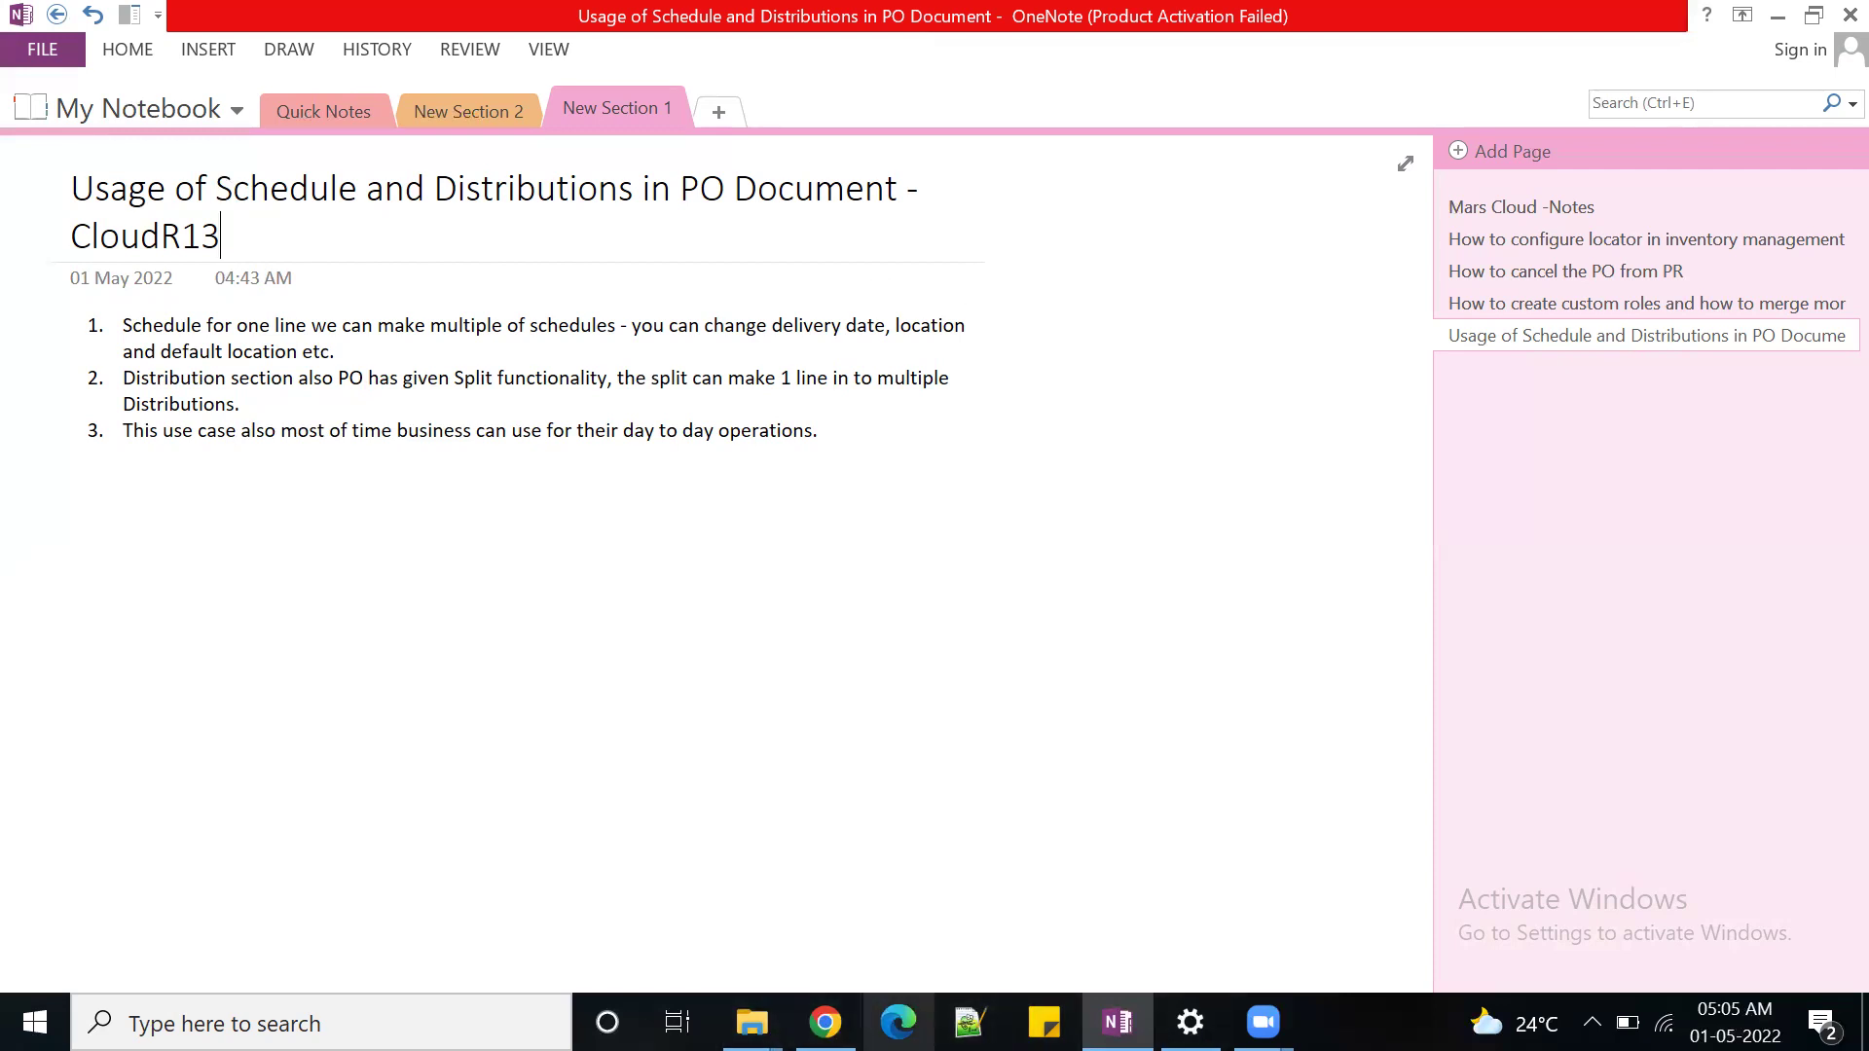
pyautogui.click(826, 1022)
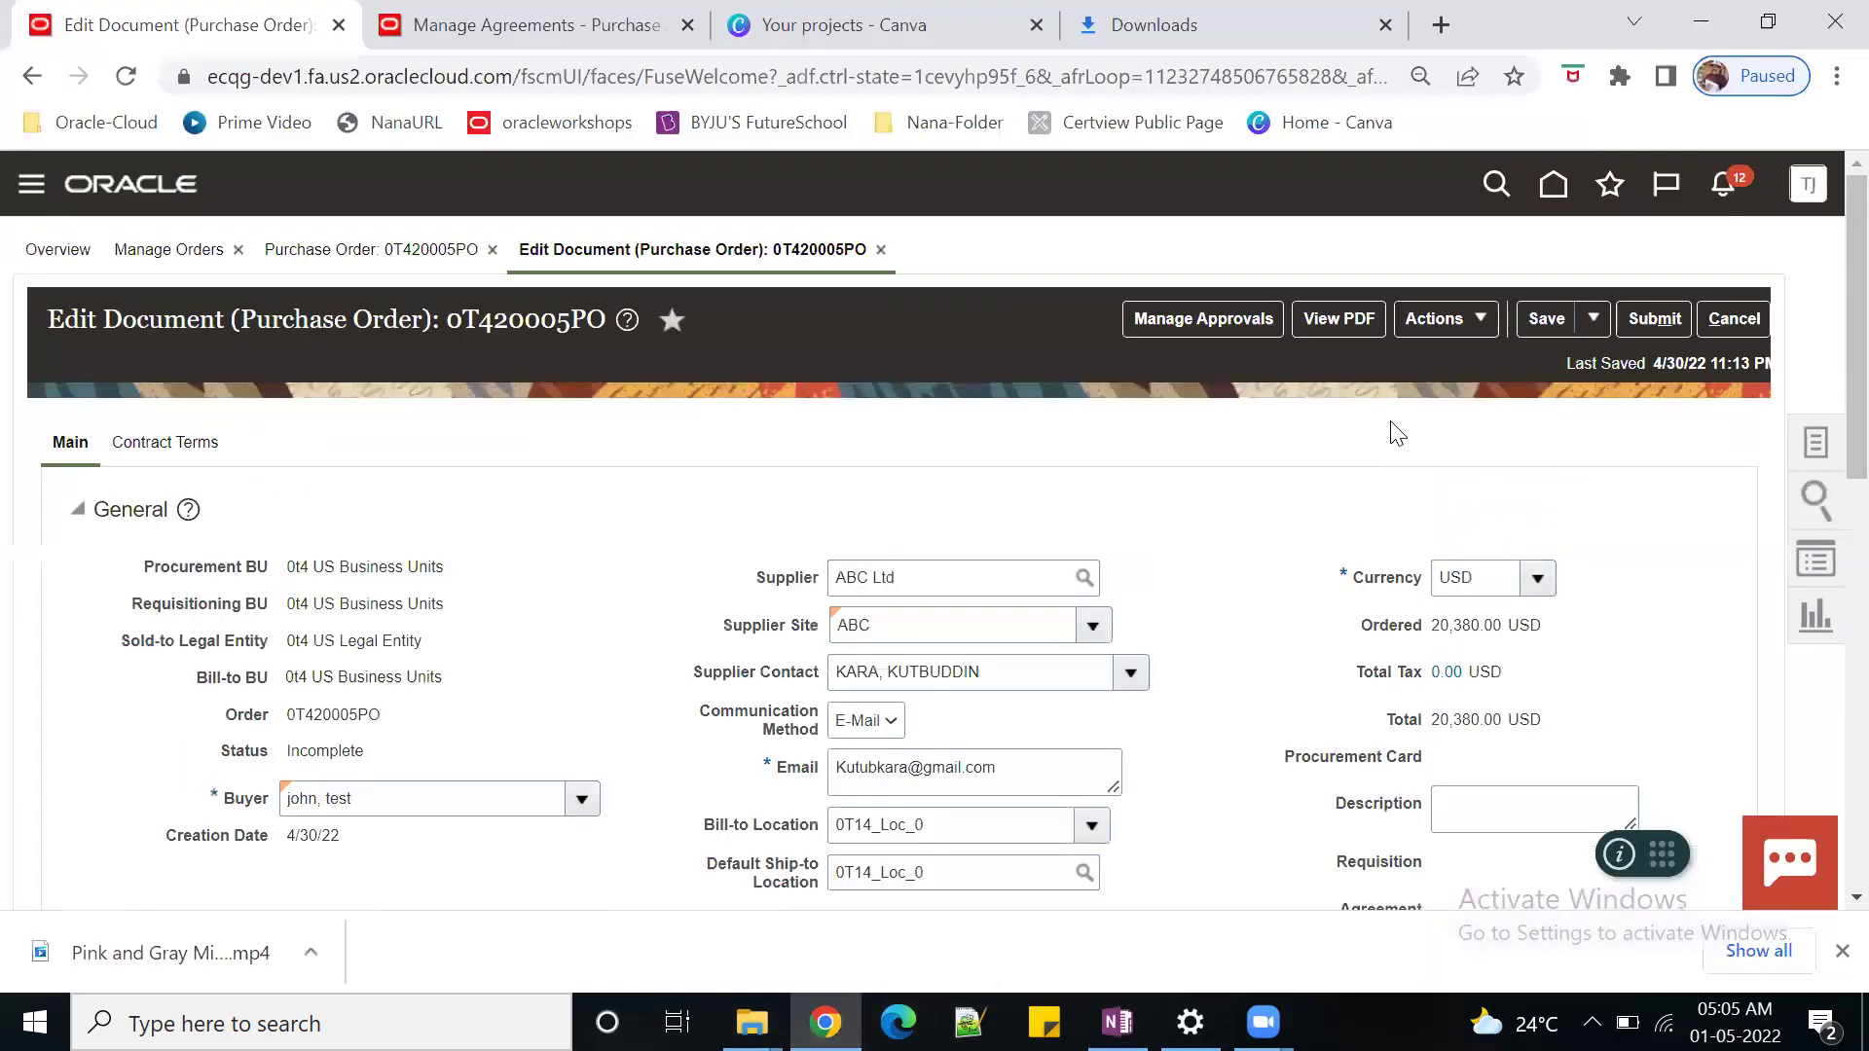
# - Cancel editing the purchase order without saving its changes and close its view to return to Manage Orders
pyautogui.click(1734, 319)
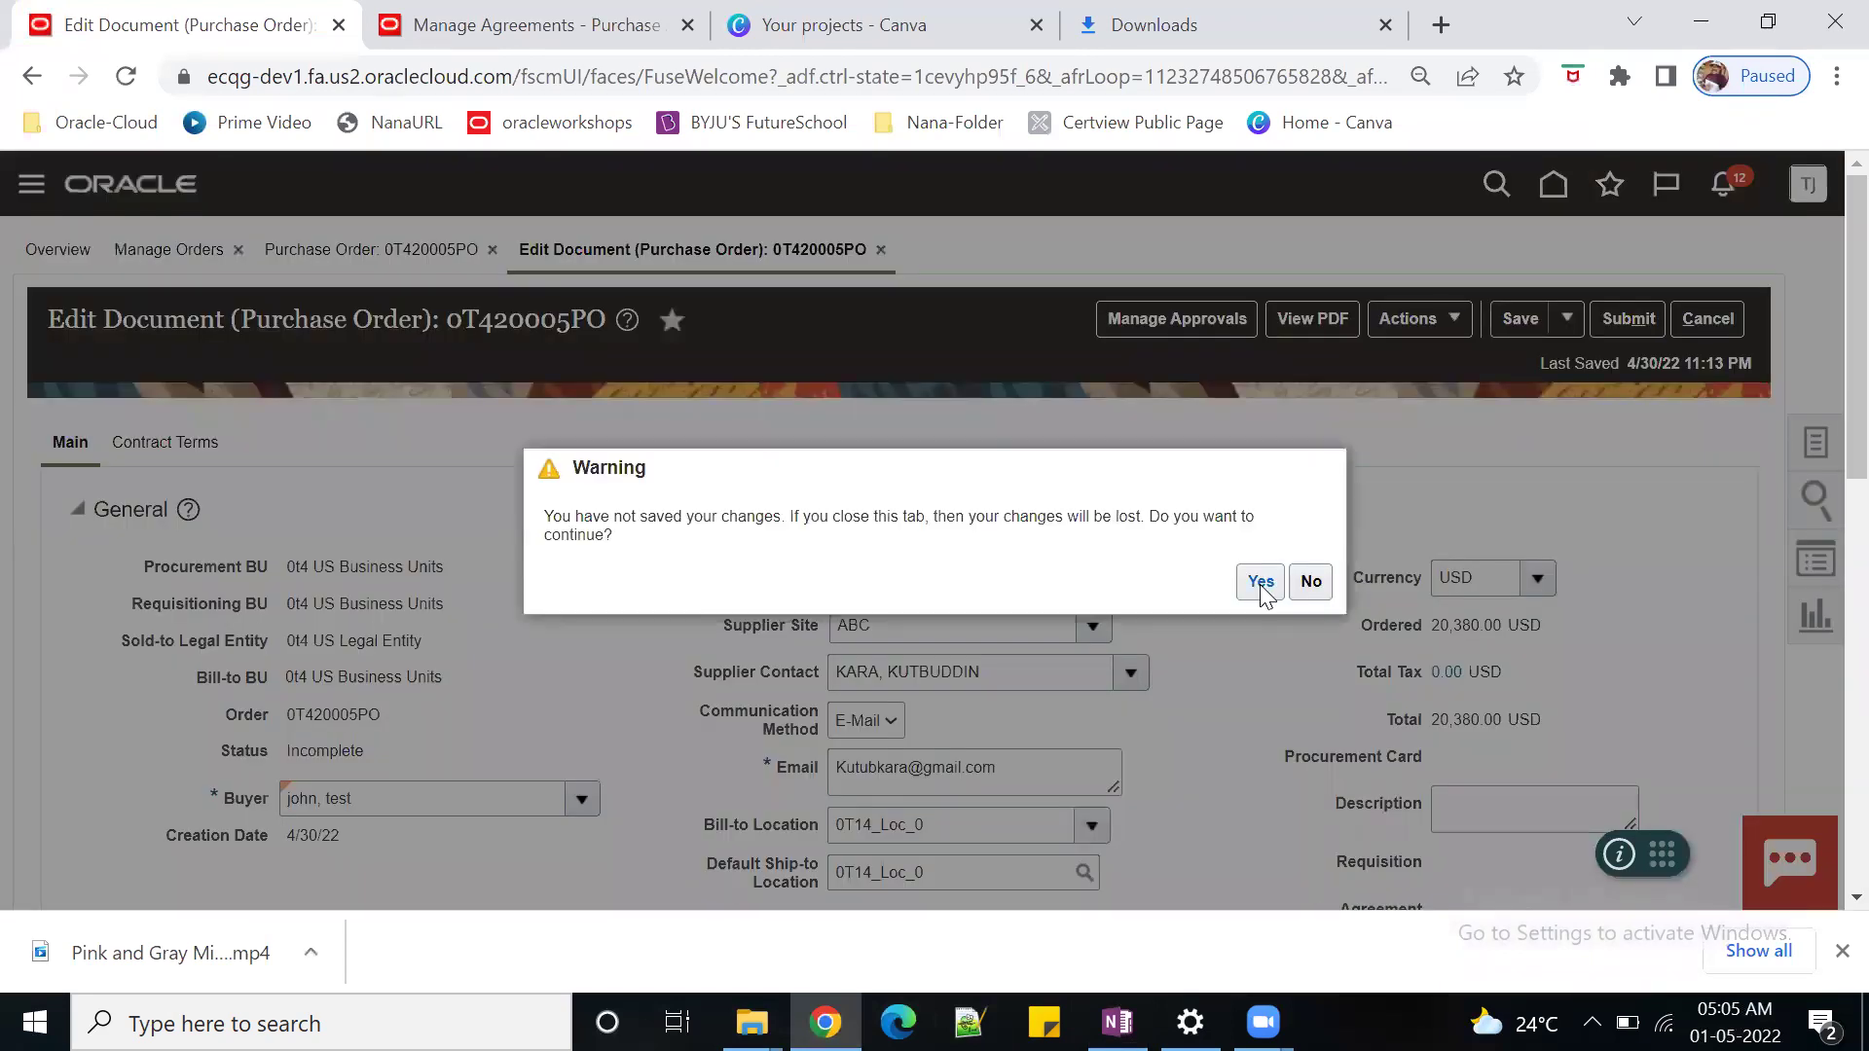
pyautogui.click(1260, 583)
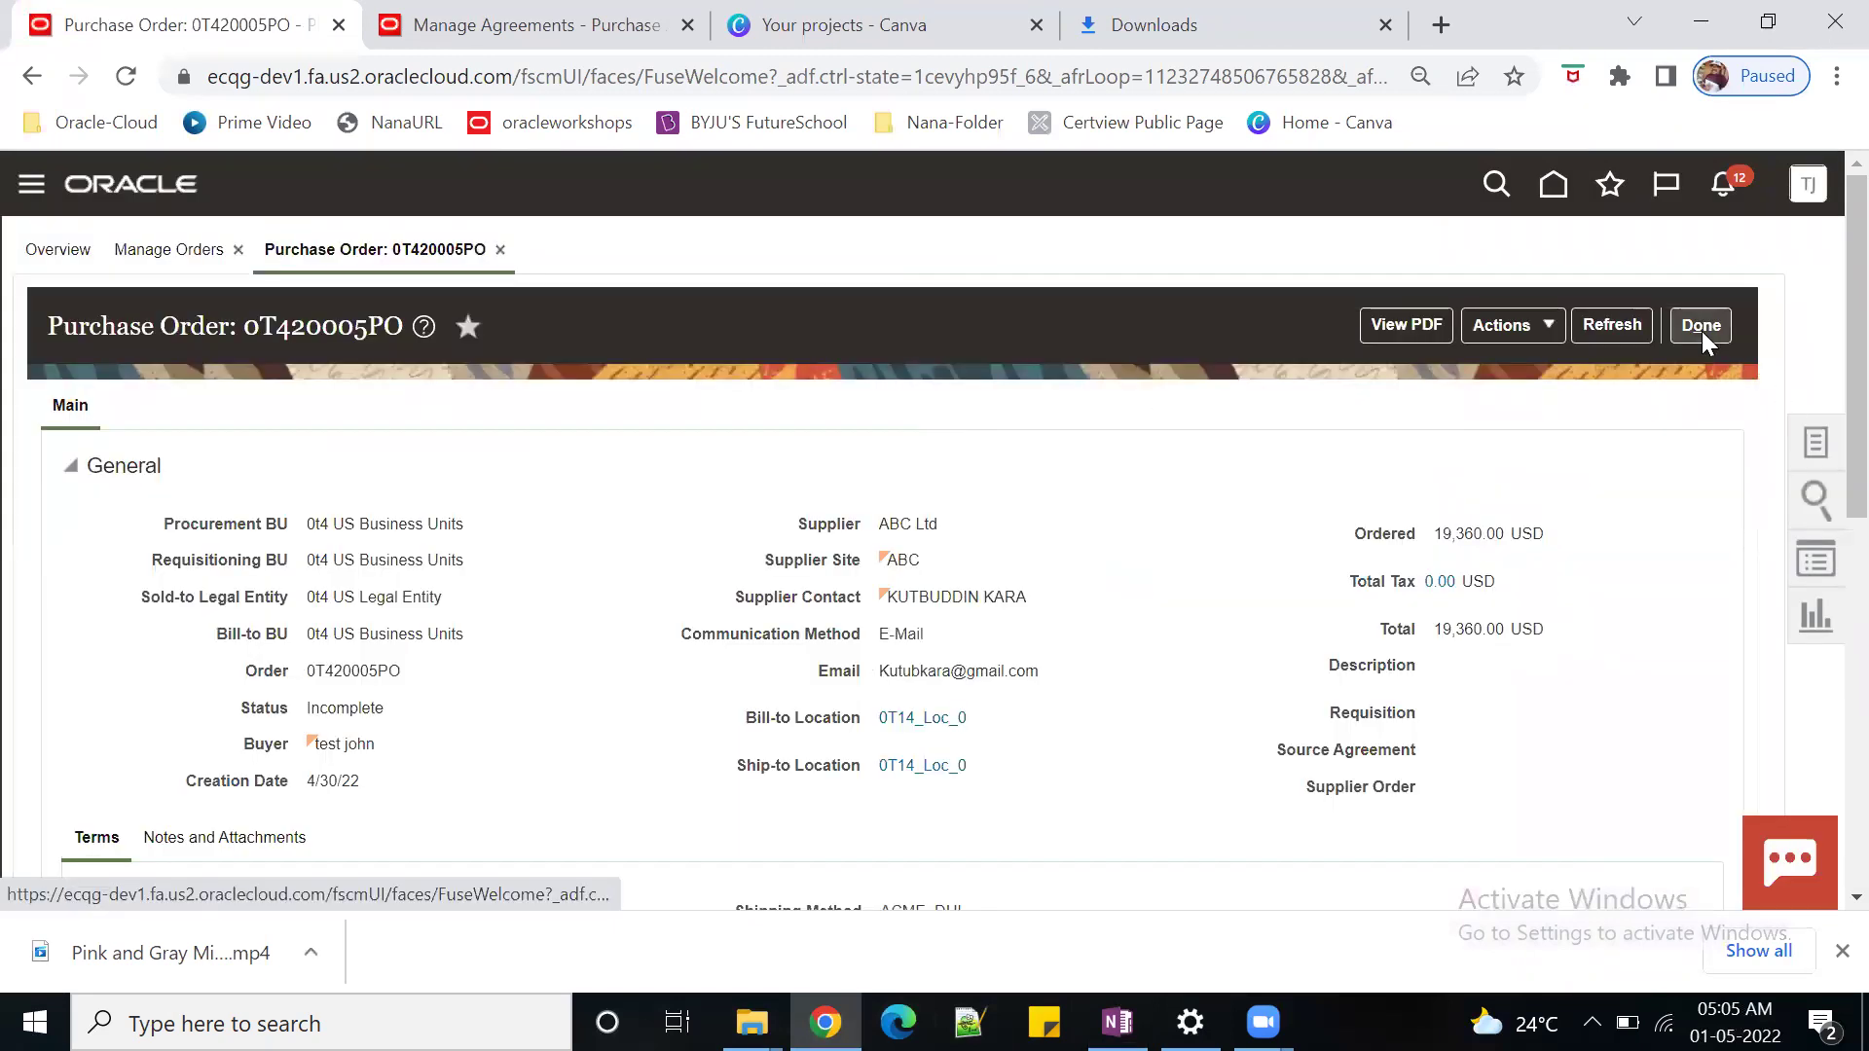
pyautogui.click(1702, 327)
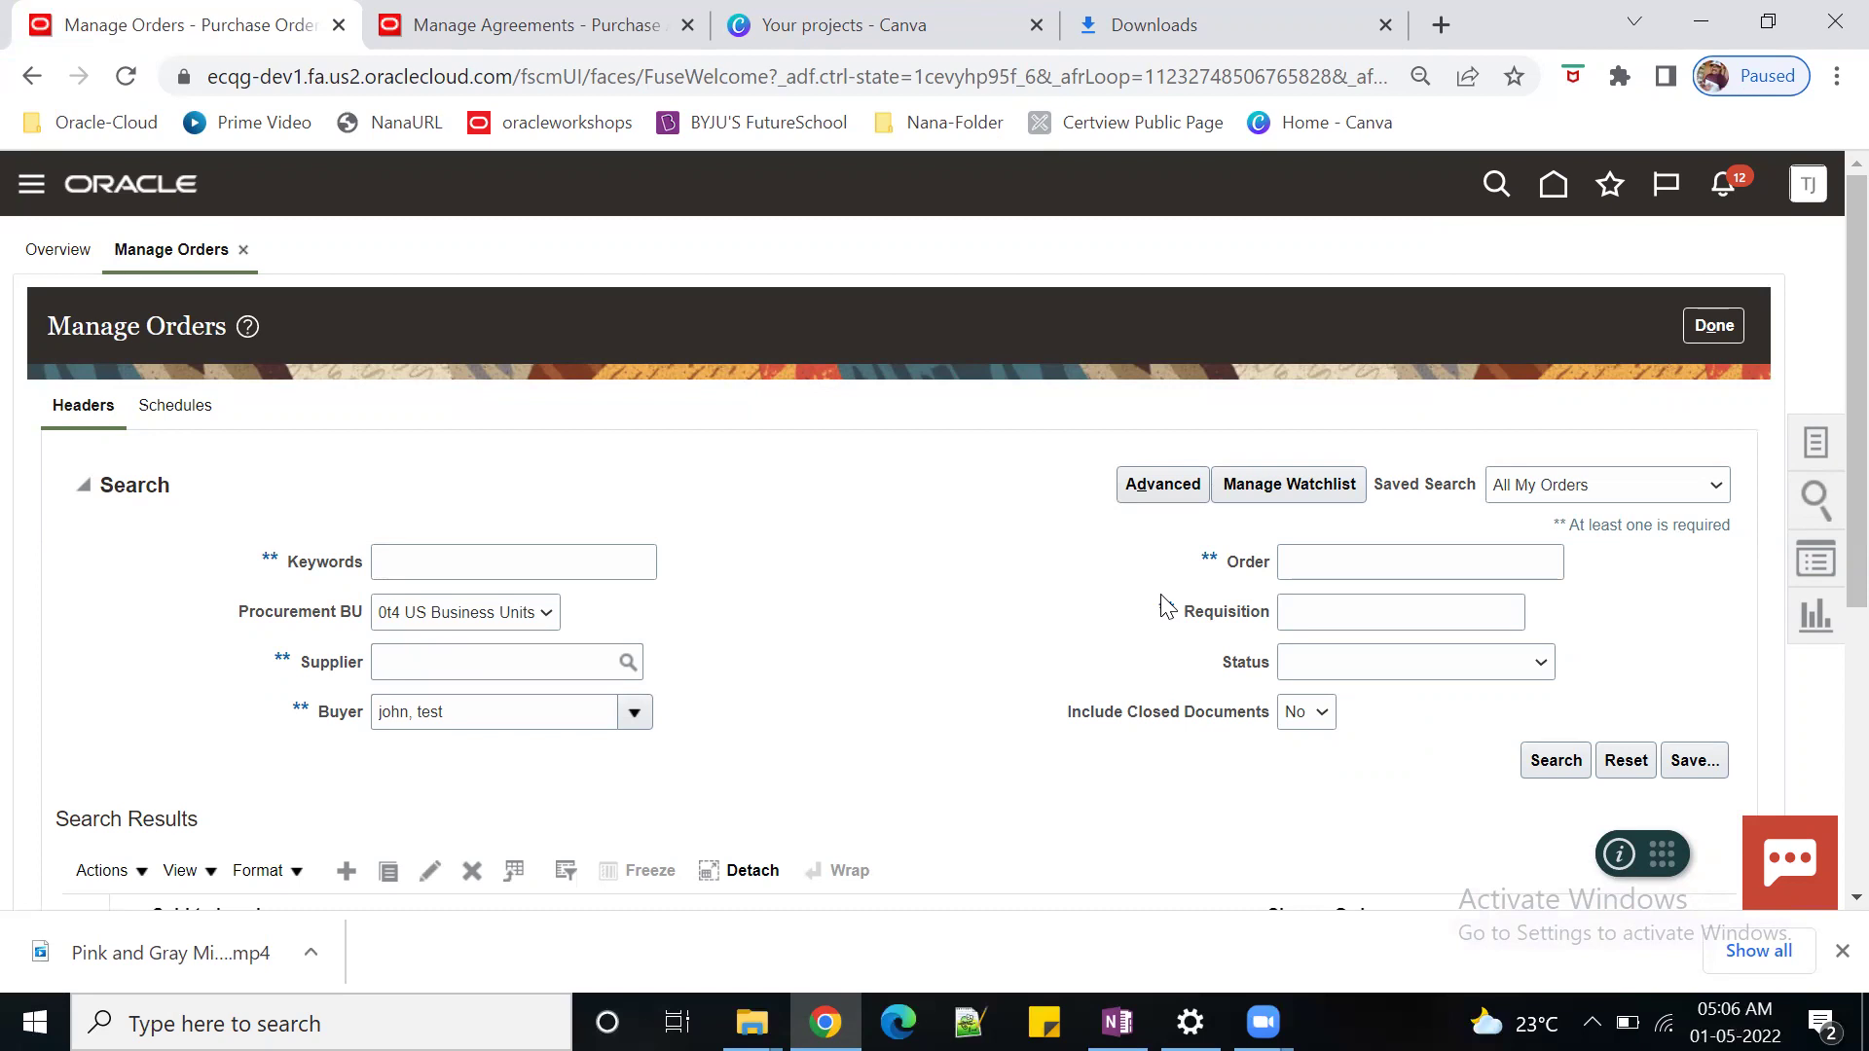
# - Search Manage Orders for the current buyer's purchase orders in 0t4 US Business Units
pyautogui.click(1815, 442)
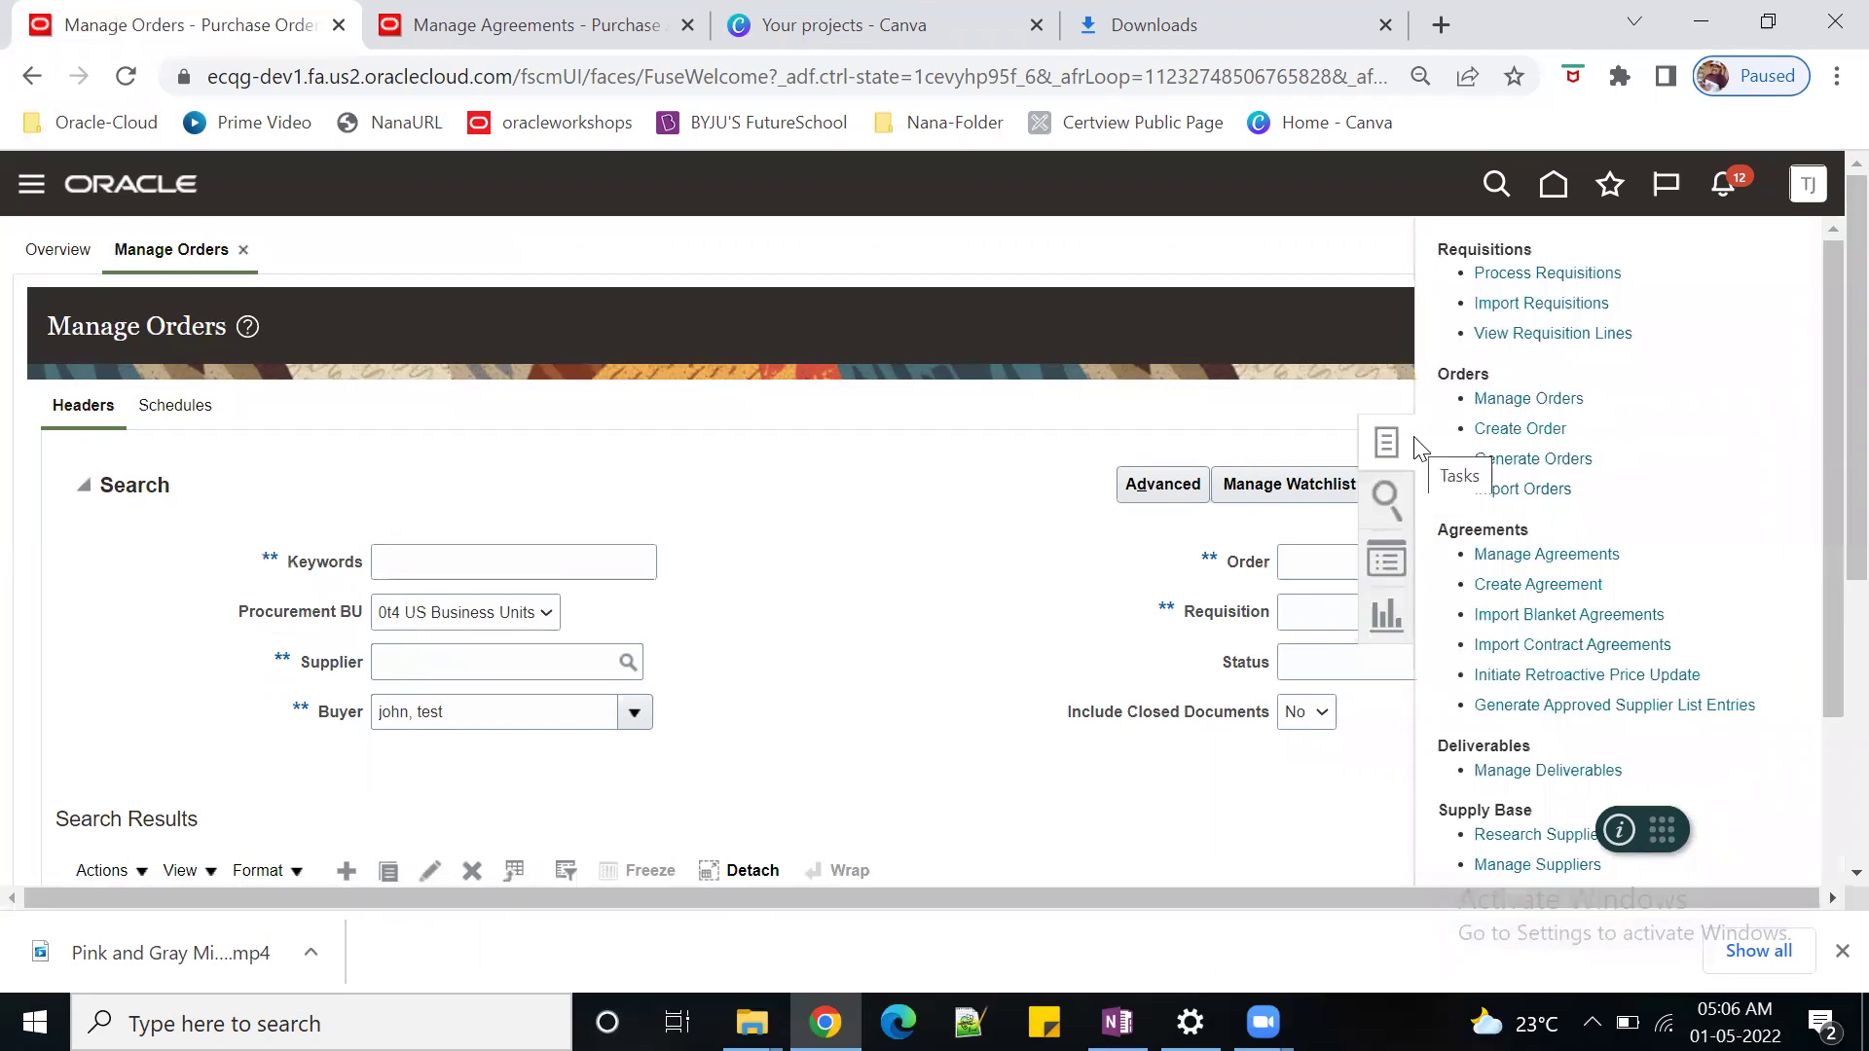
pyautogui.click(1542, 401)
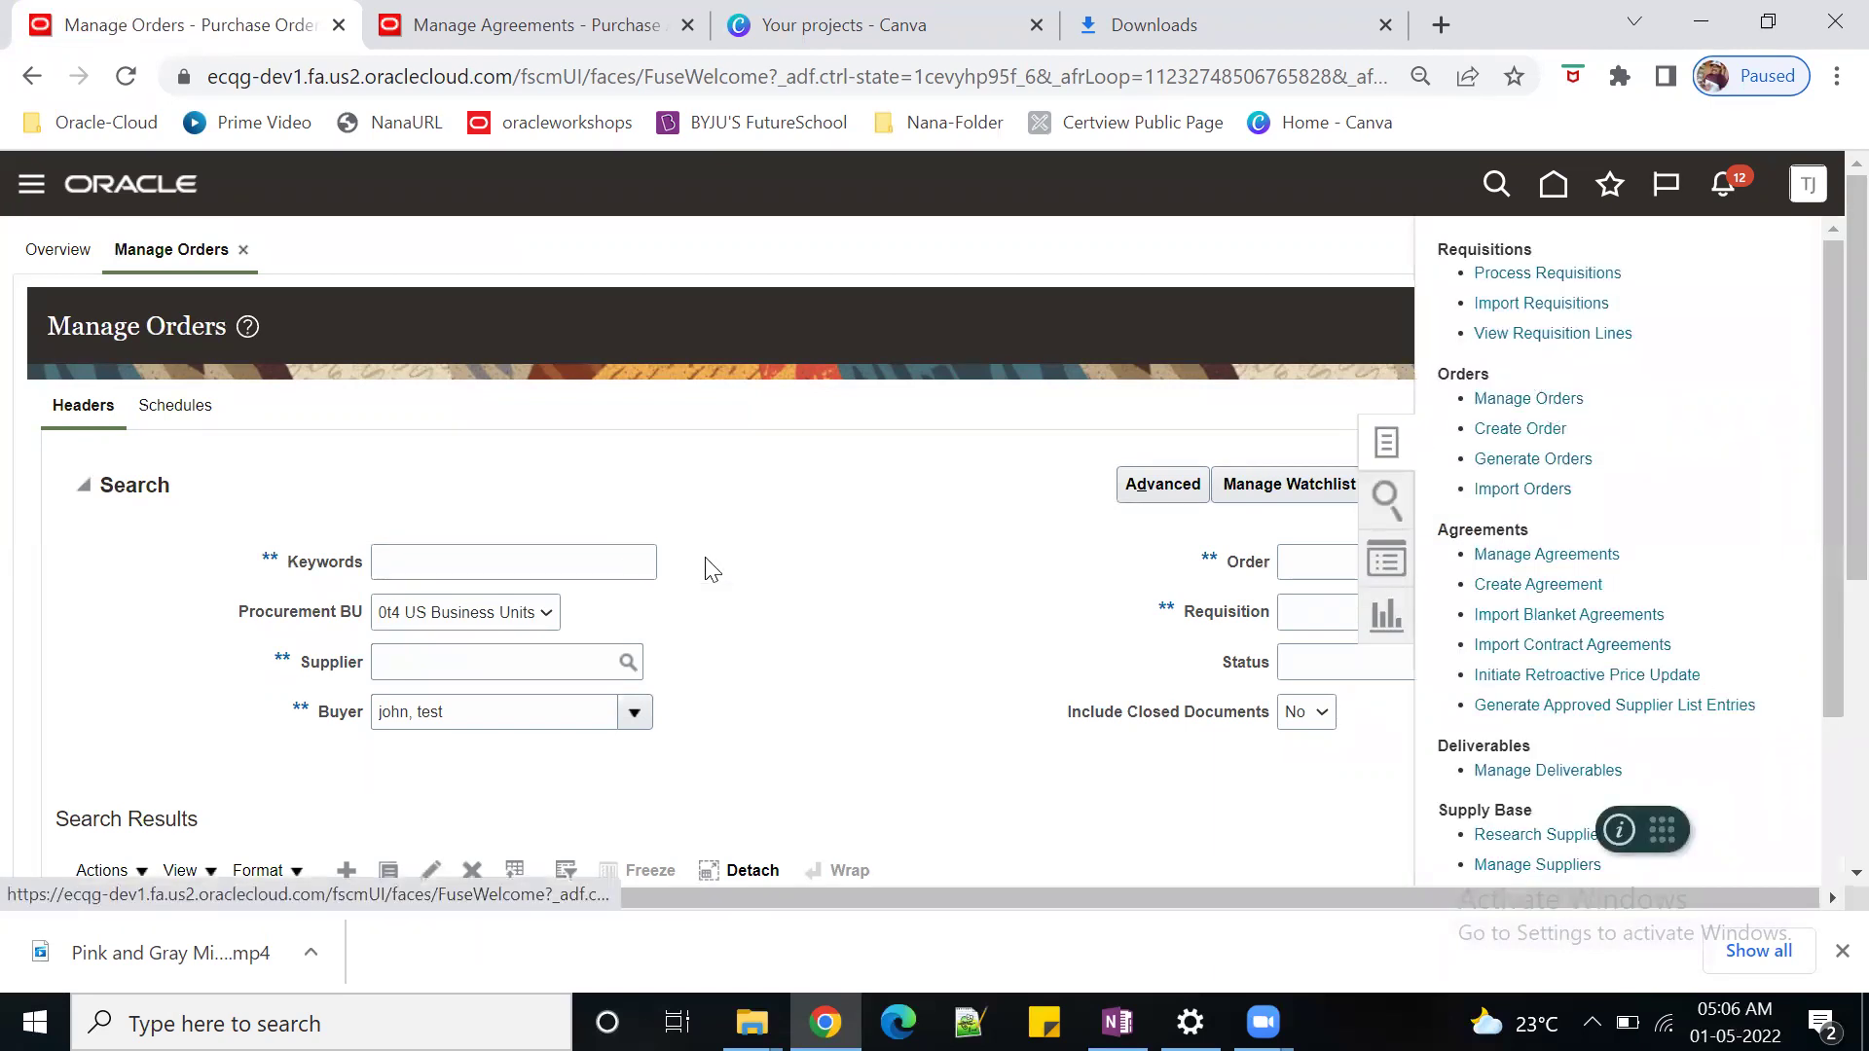
pyautogui.click(1548, 761)
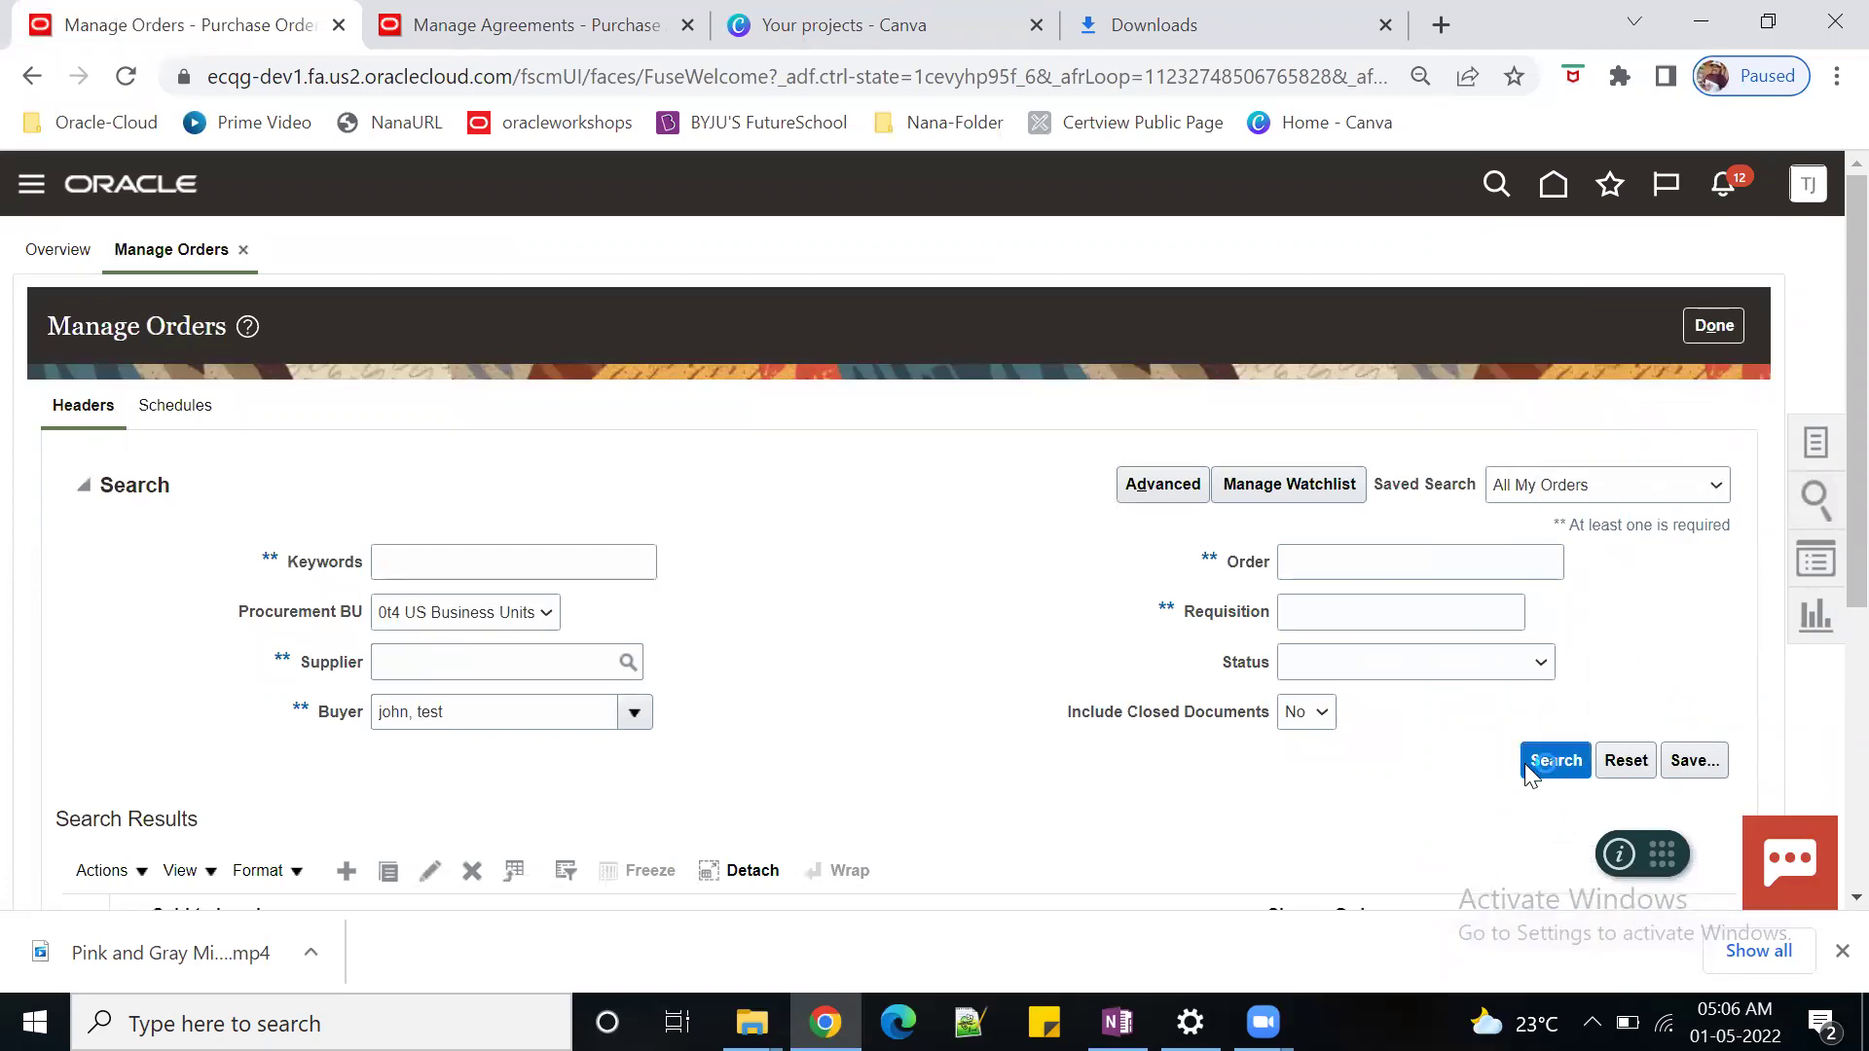
pyautogui.scroll(-1, 949, 706)
pyautogui.scroll(-1, 946, 687)
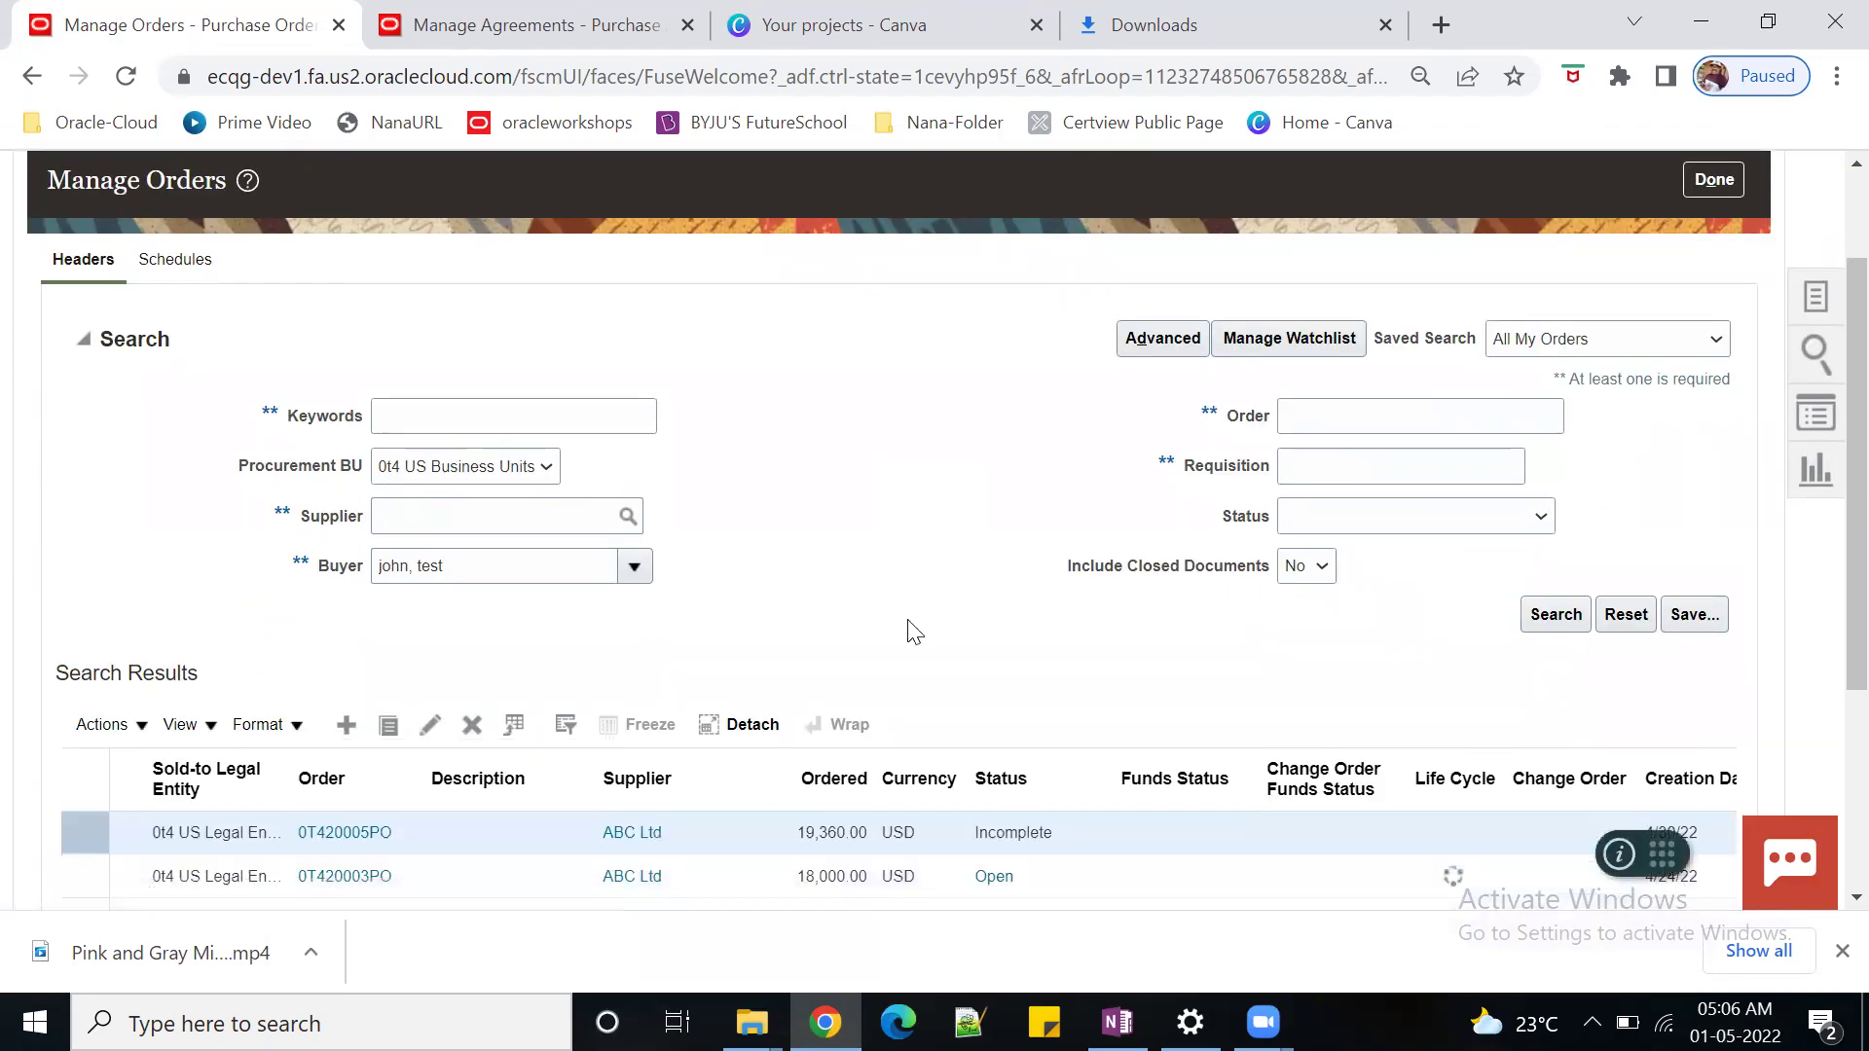
pyautogui.scroll(-2, 1216, 656)
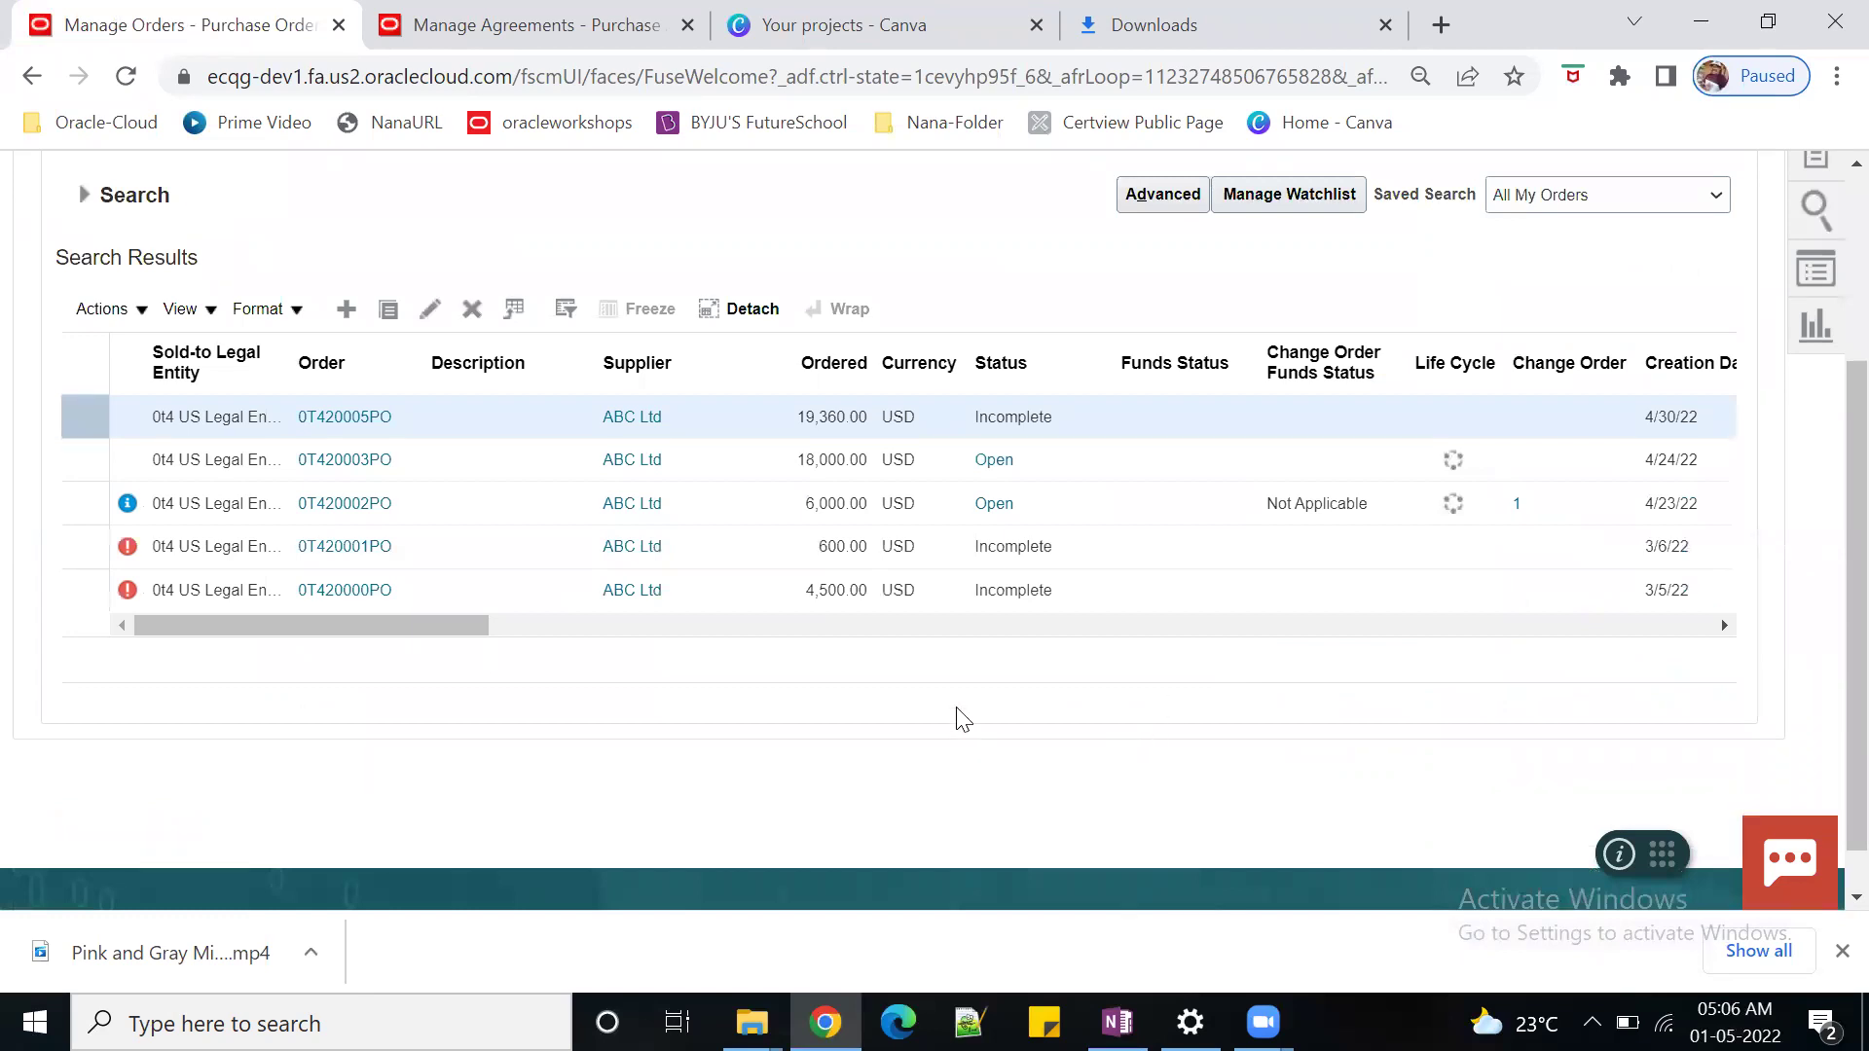
# - Duplicate the open ABC Ltd purchase order worth 18,000.00 USD without copying its attachments
pyautogui.click(474, 459)
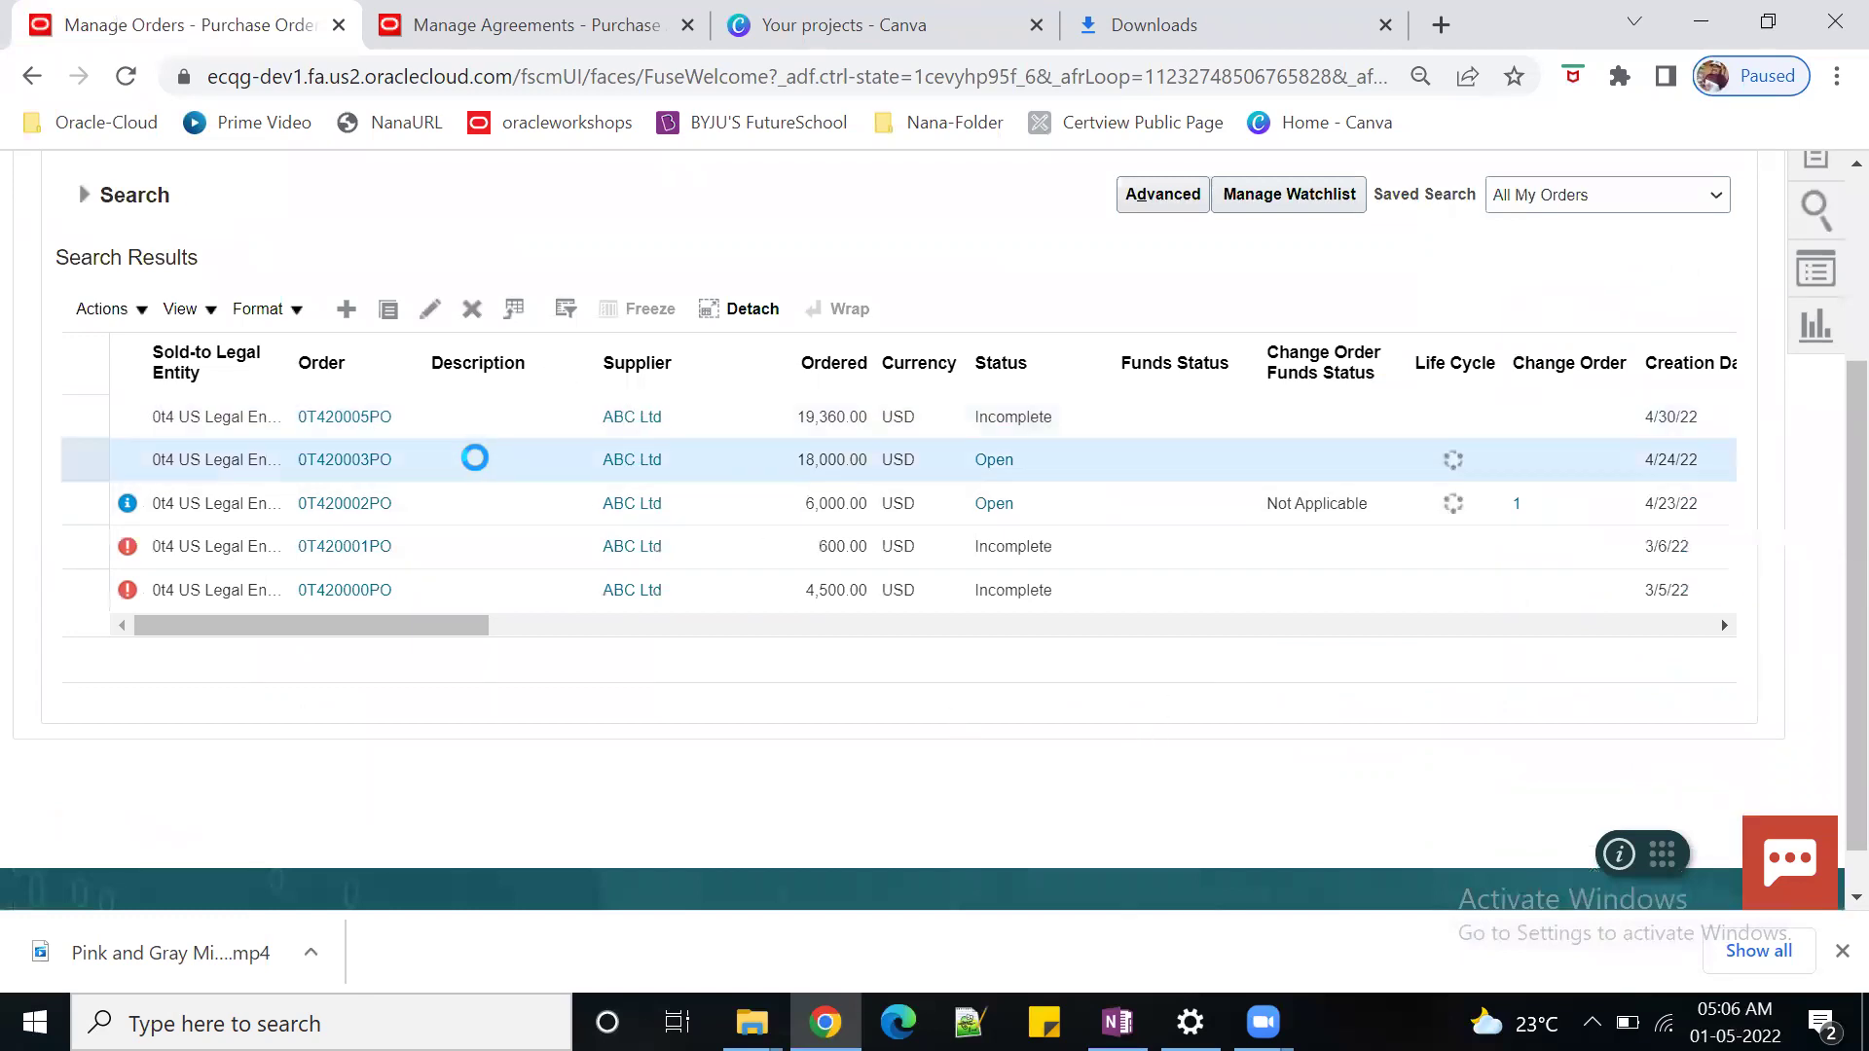
pyautogui.click(143, 311)
pyautogui.click(143, 391)
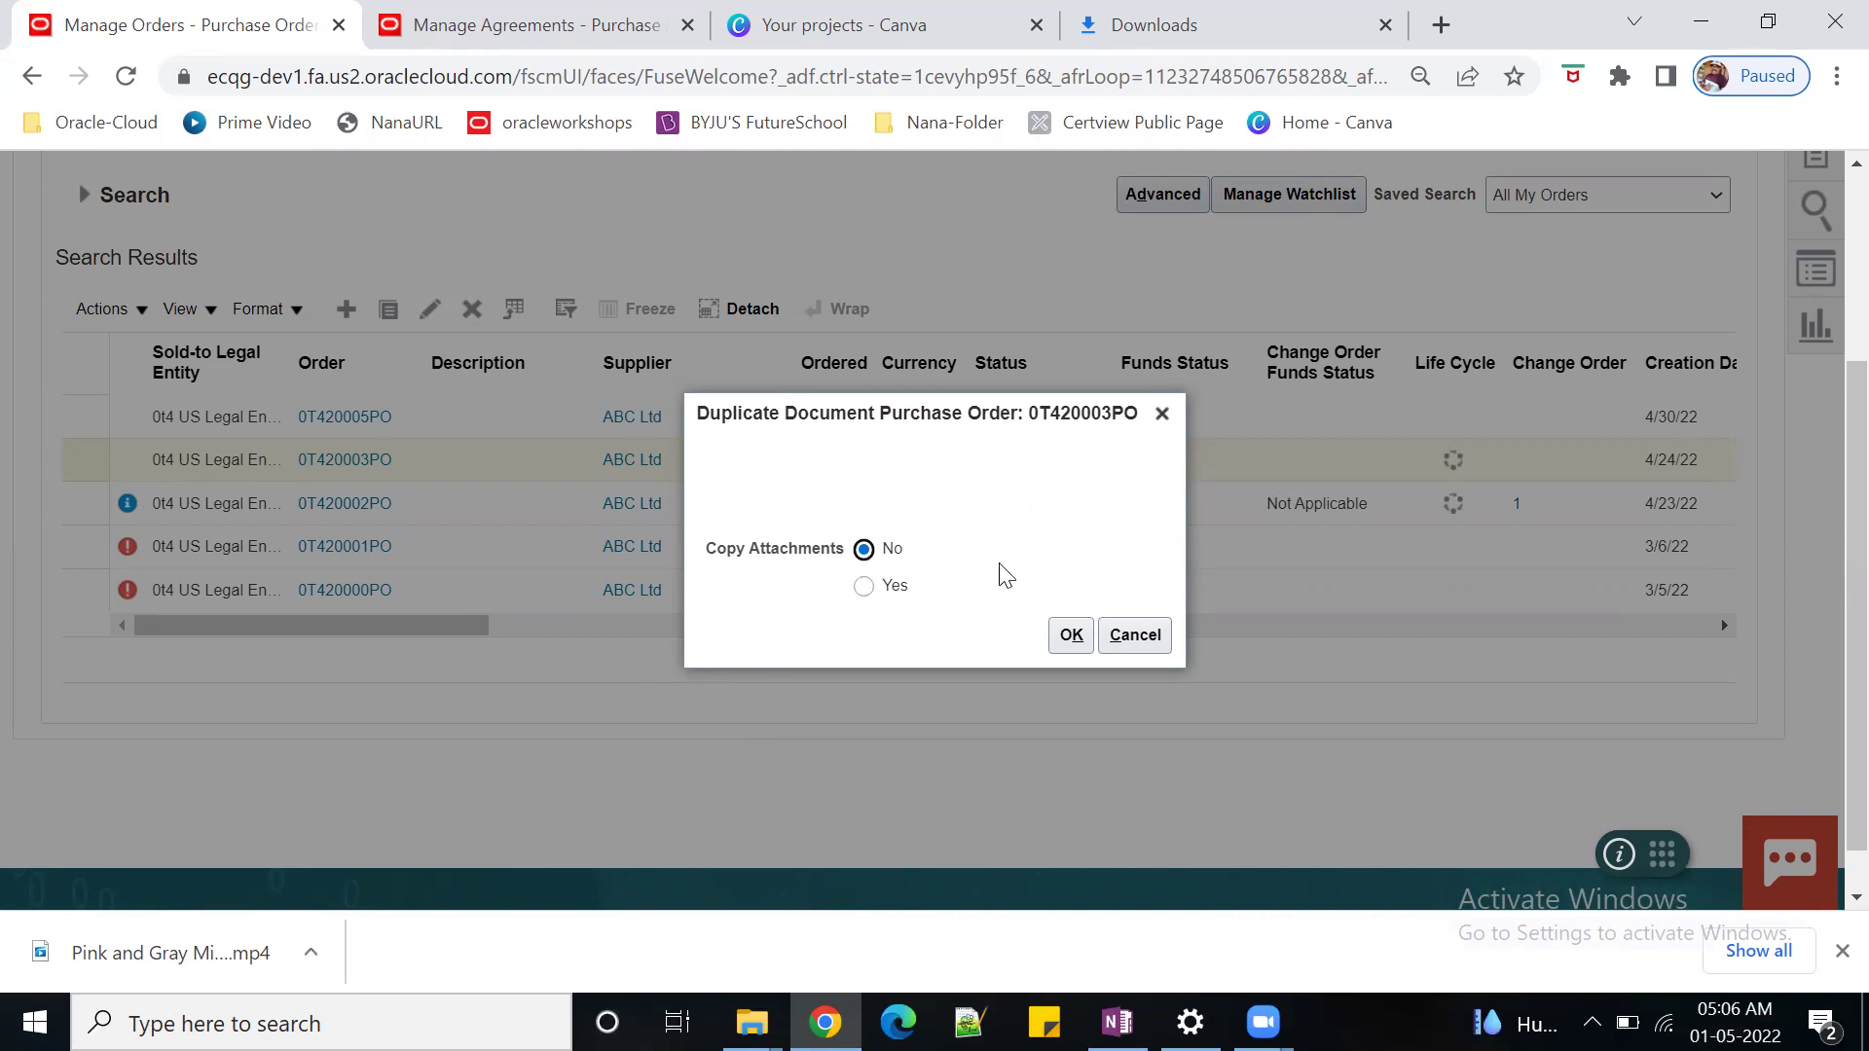
pyautogui.click(1071, 635)
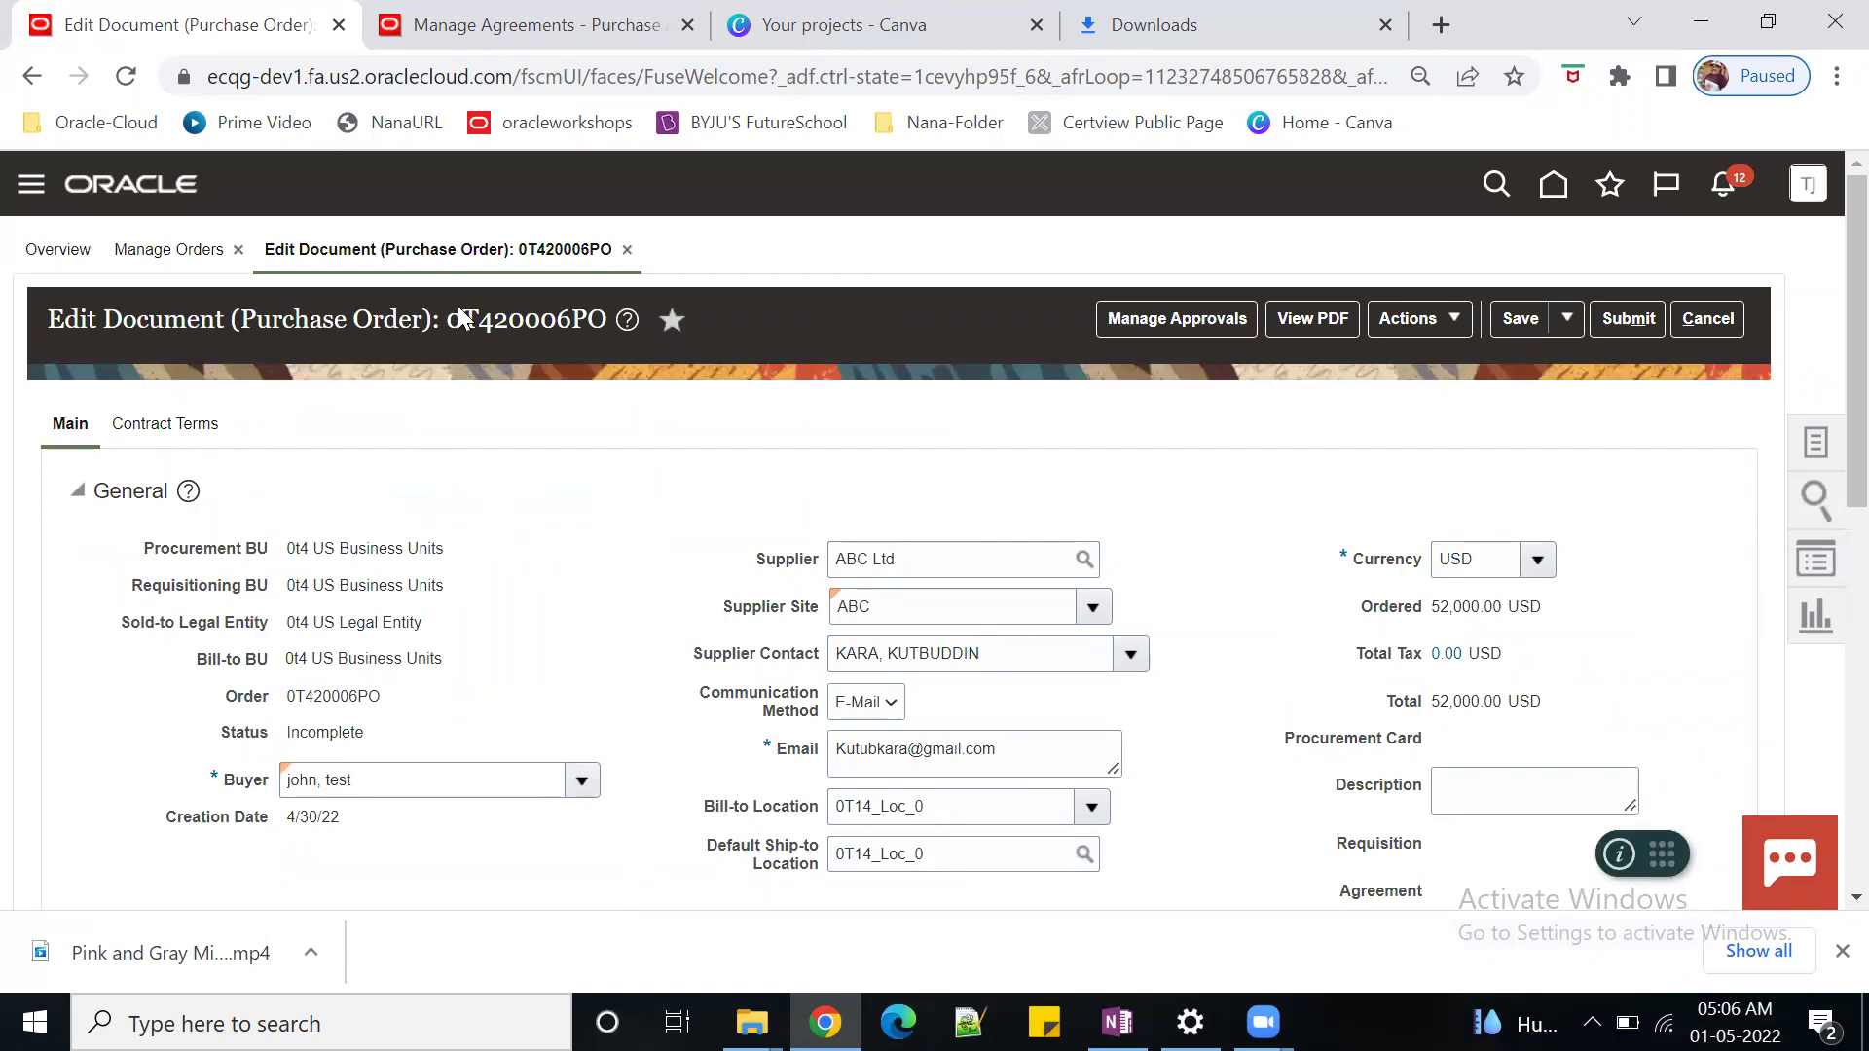
# - Set the quantity of line 1 in the duplicated purchase order to 10 and save the document
pyautogui.scroll(-6, 544, 662)
pyautogui.scroll(-3, 546, 679)
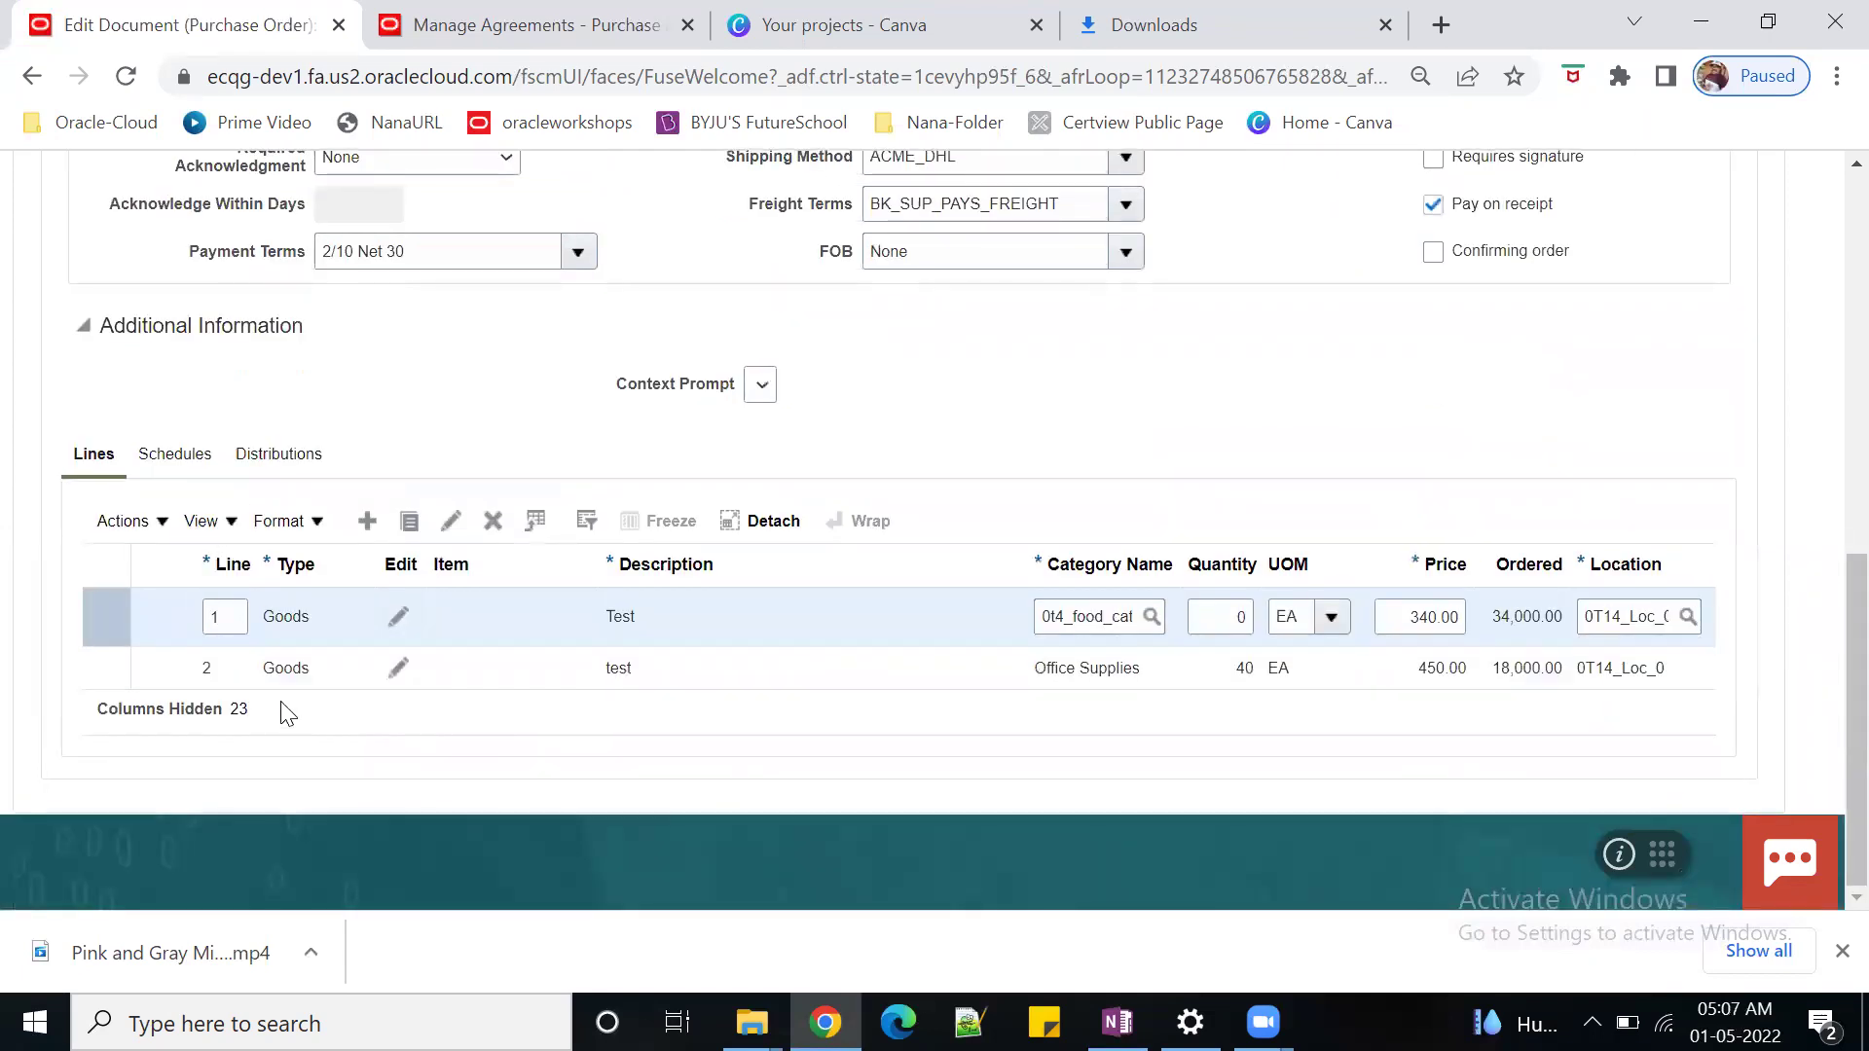
pyautogui.click(1198, 616)
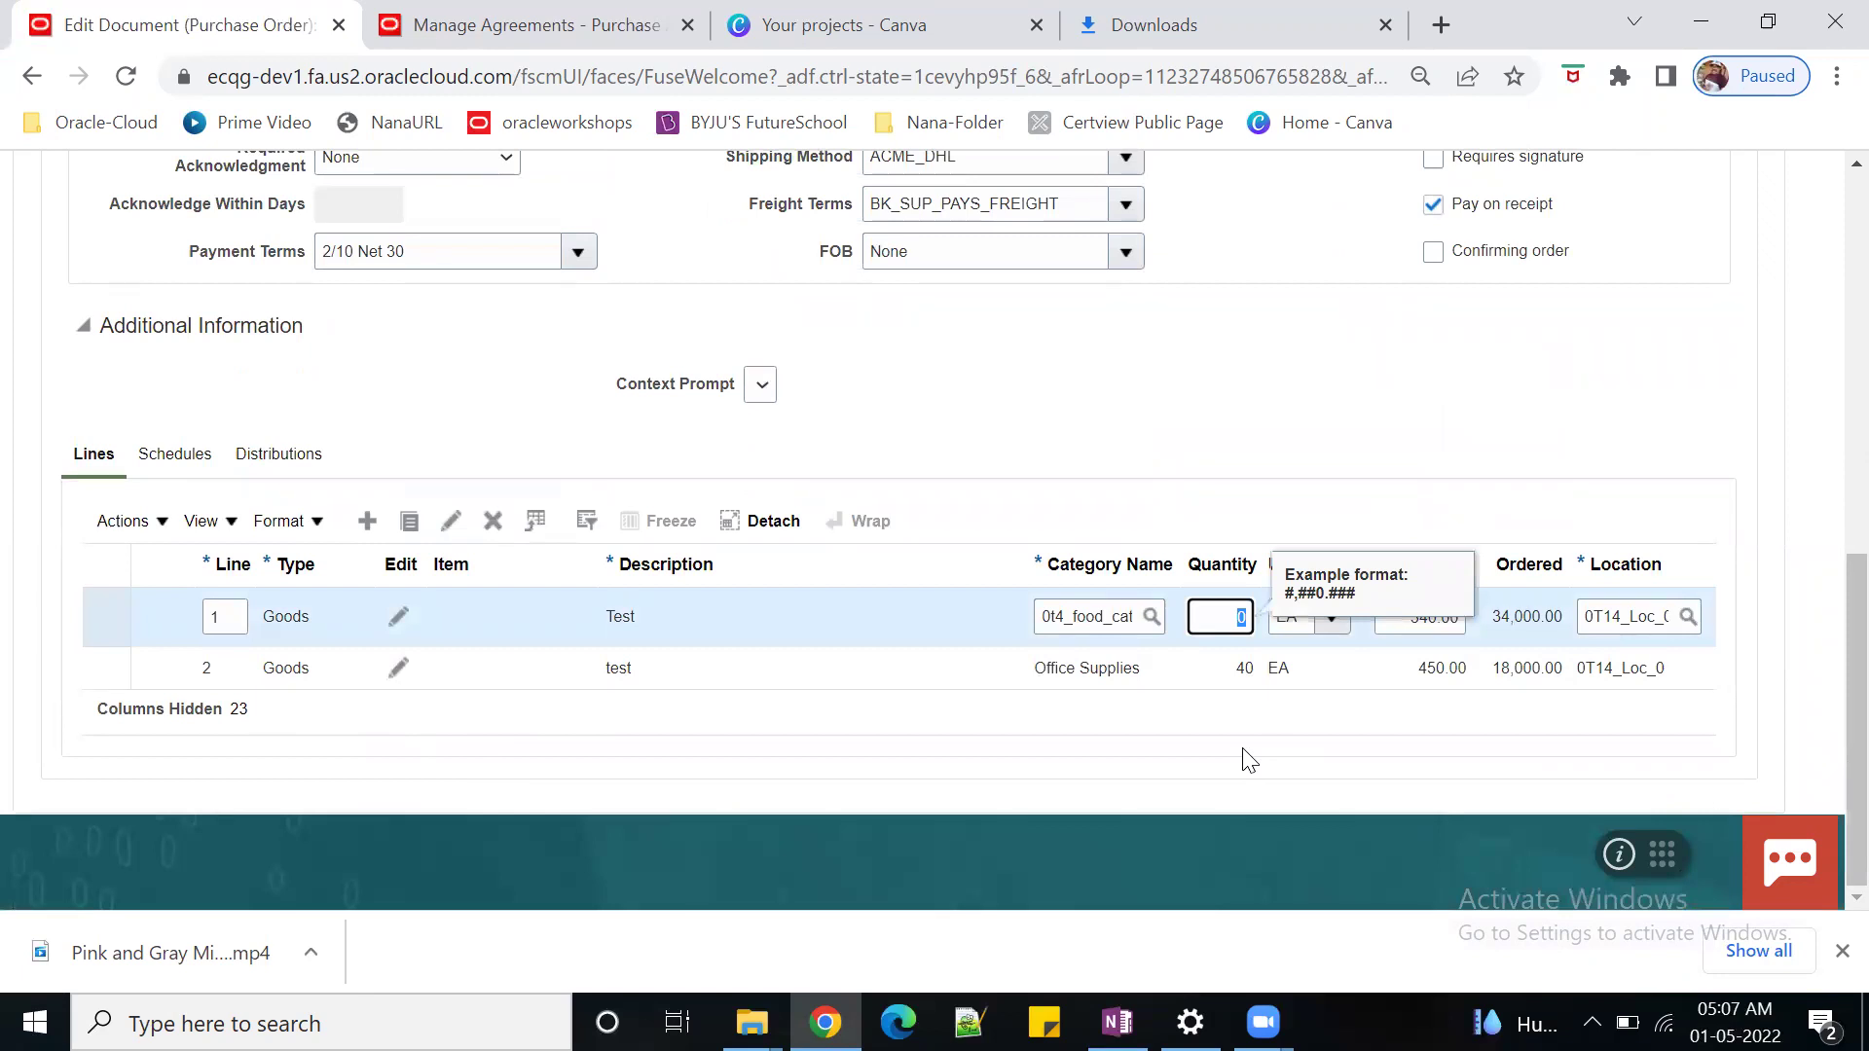
pyautogui.write('10')
pyautogui.press('Tab')
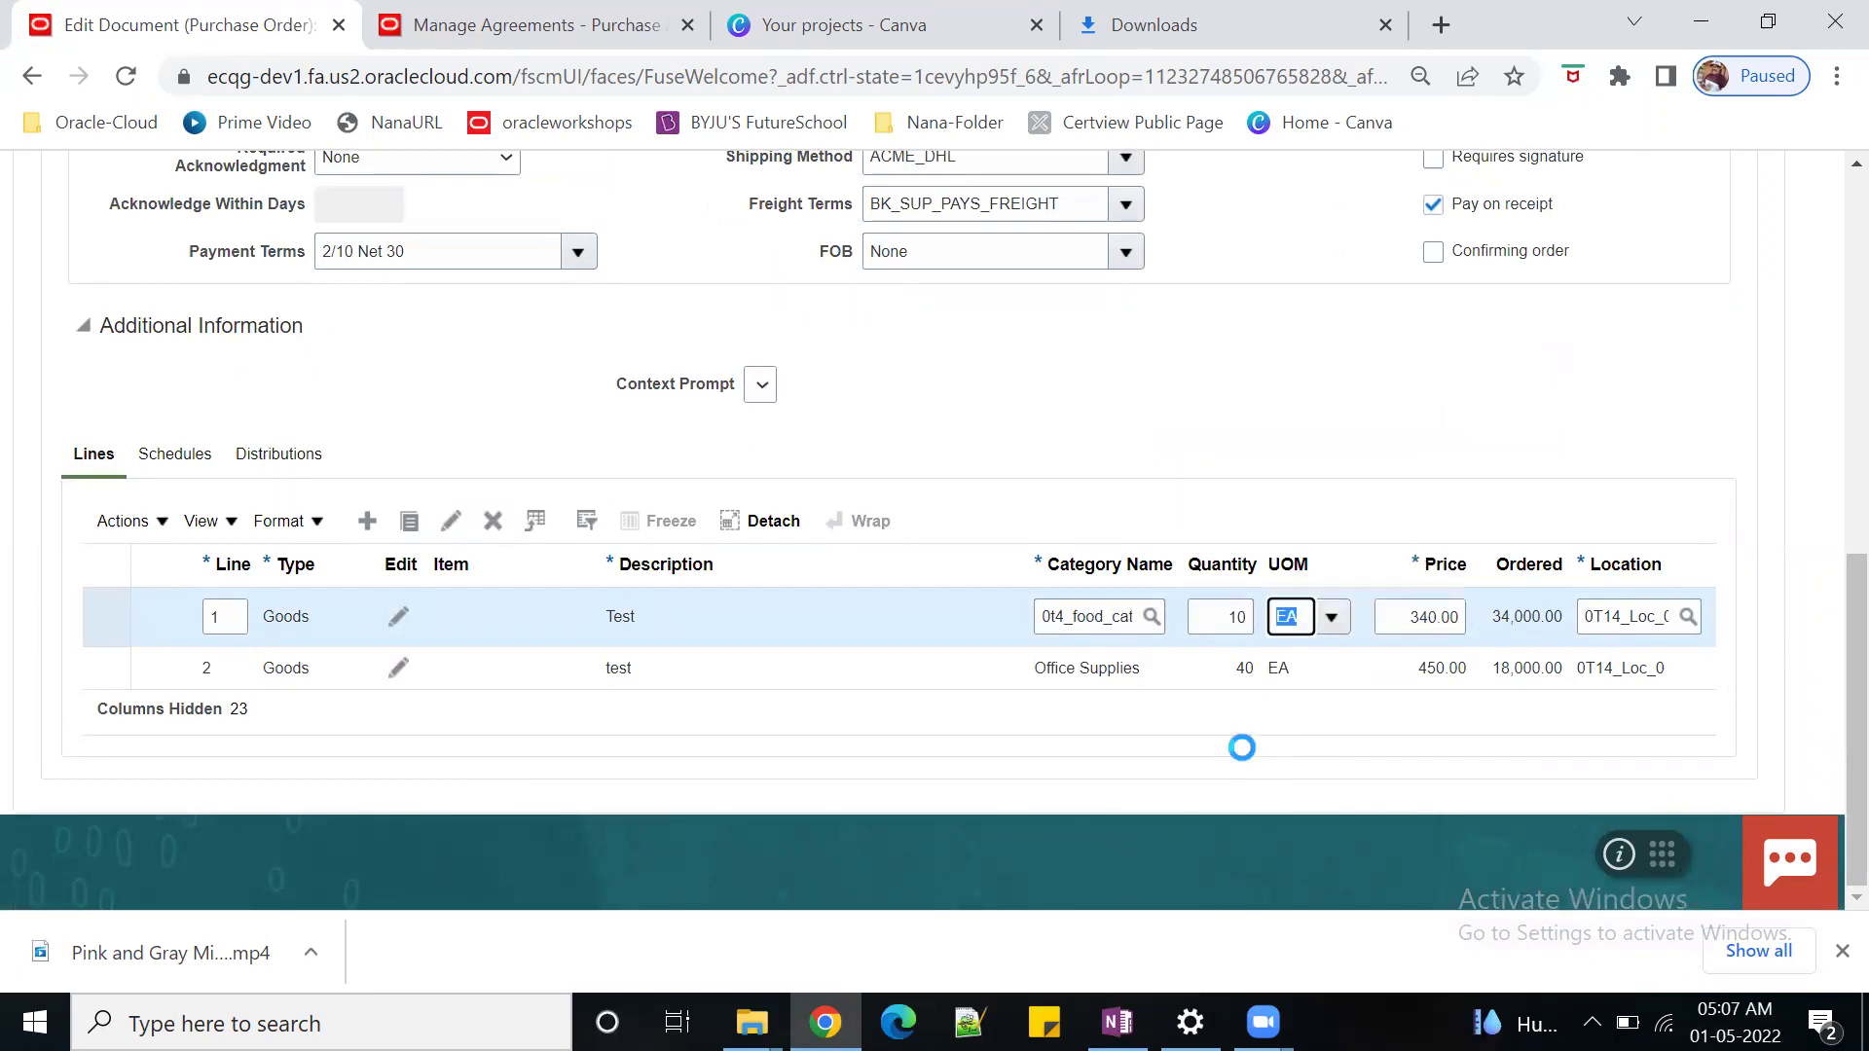
pyautogui.scroll(10, 1535, 446)
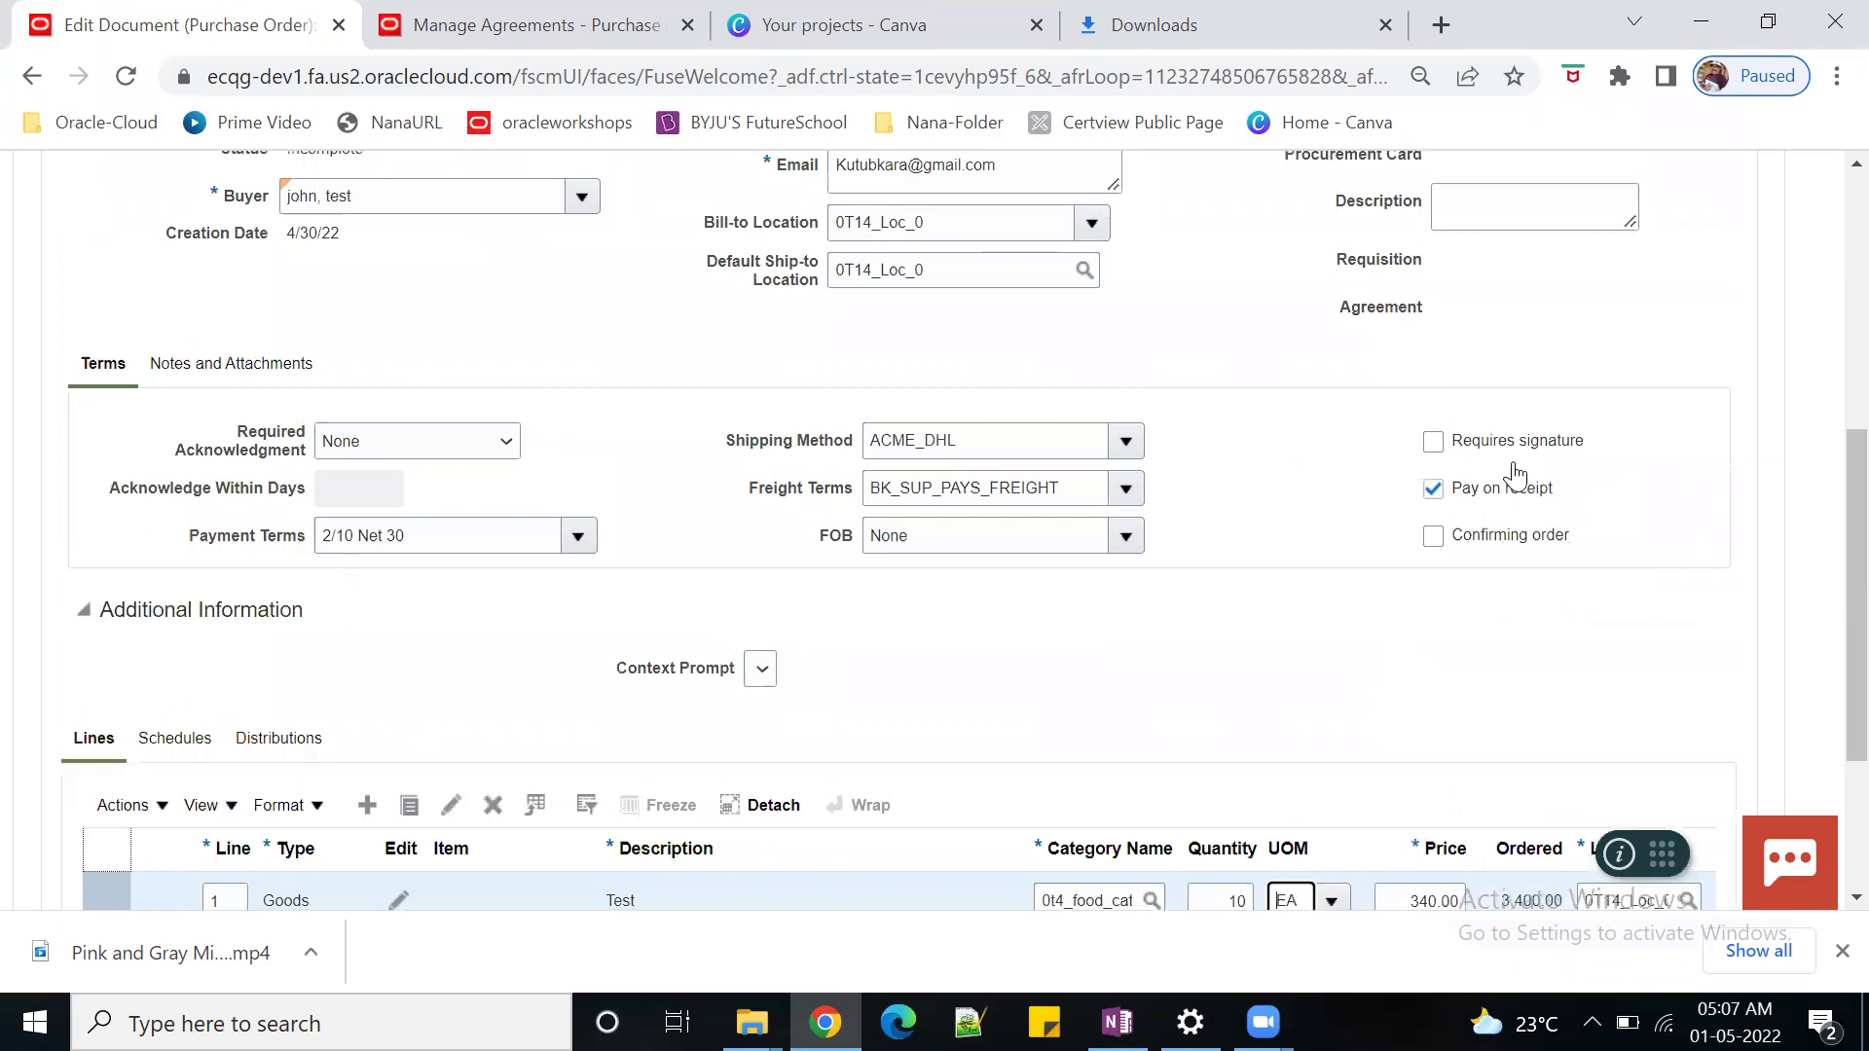
pyautogui.click(1511, 316)
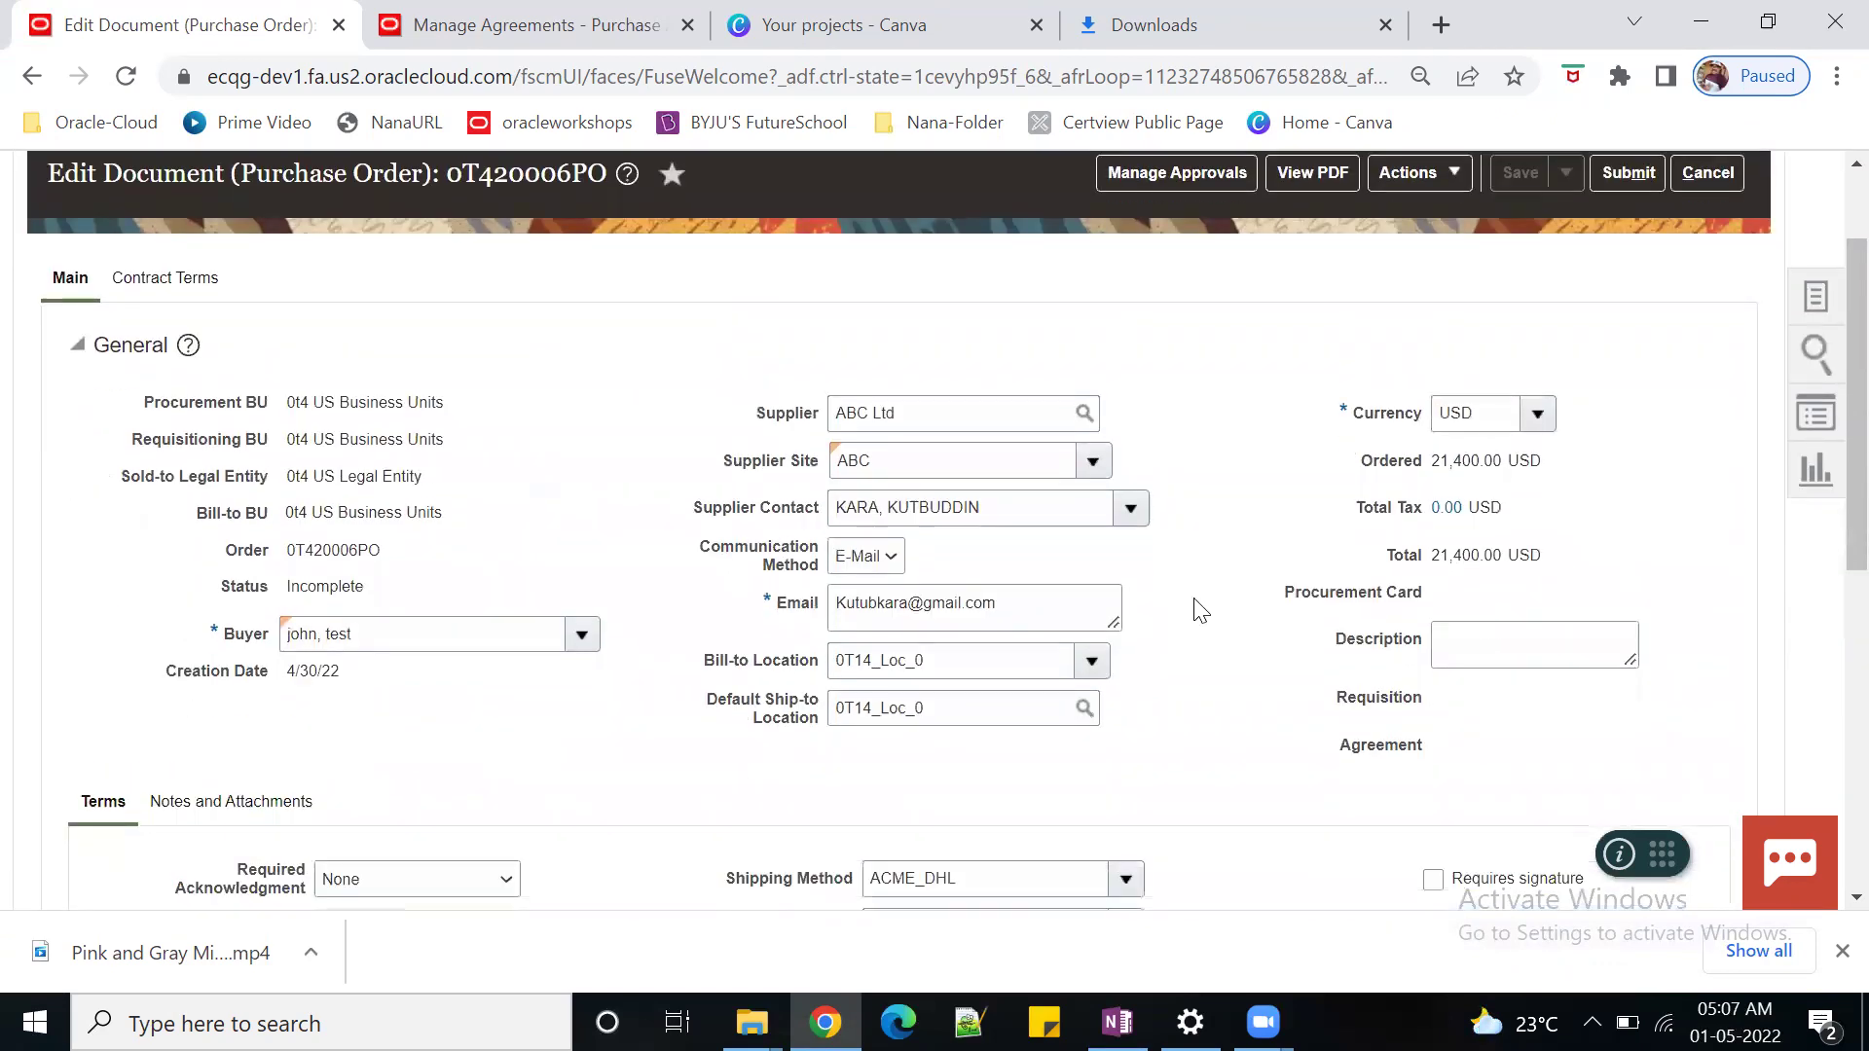
# - Split line 1's schedule into two, giving the second schedule a quantity of 4
pyautogui.scroll(-4, 1204, 592)
pyautogui.scroll(-6, 1204, 592)
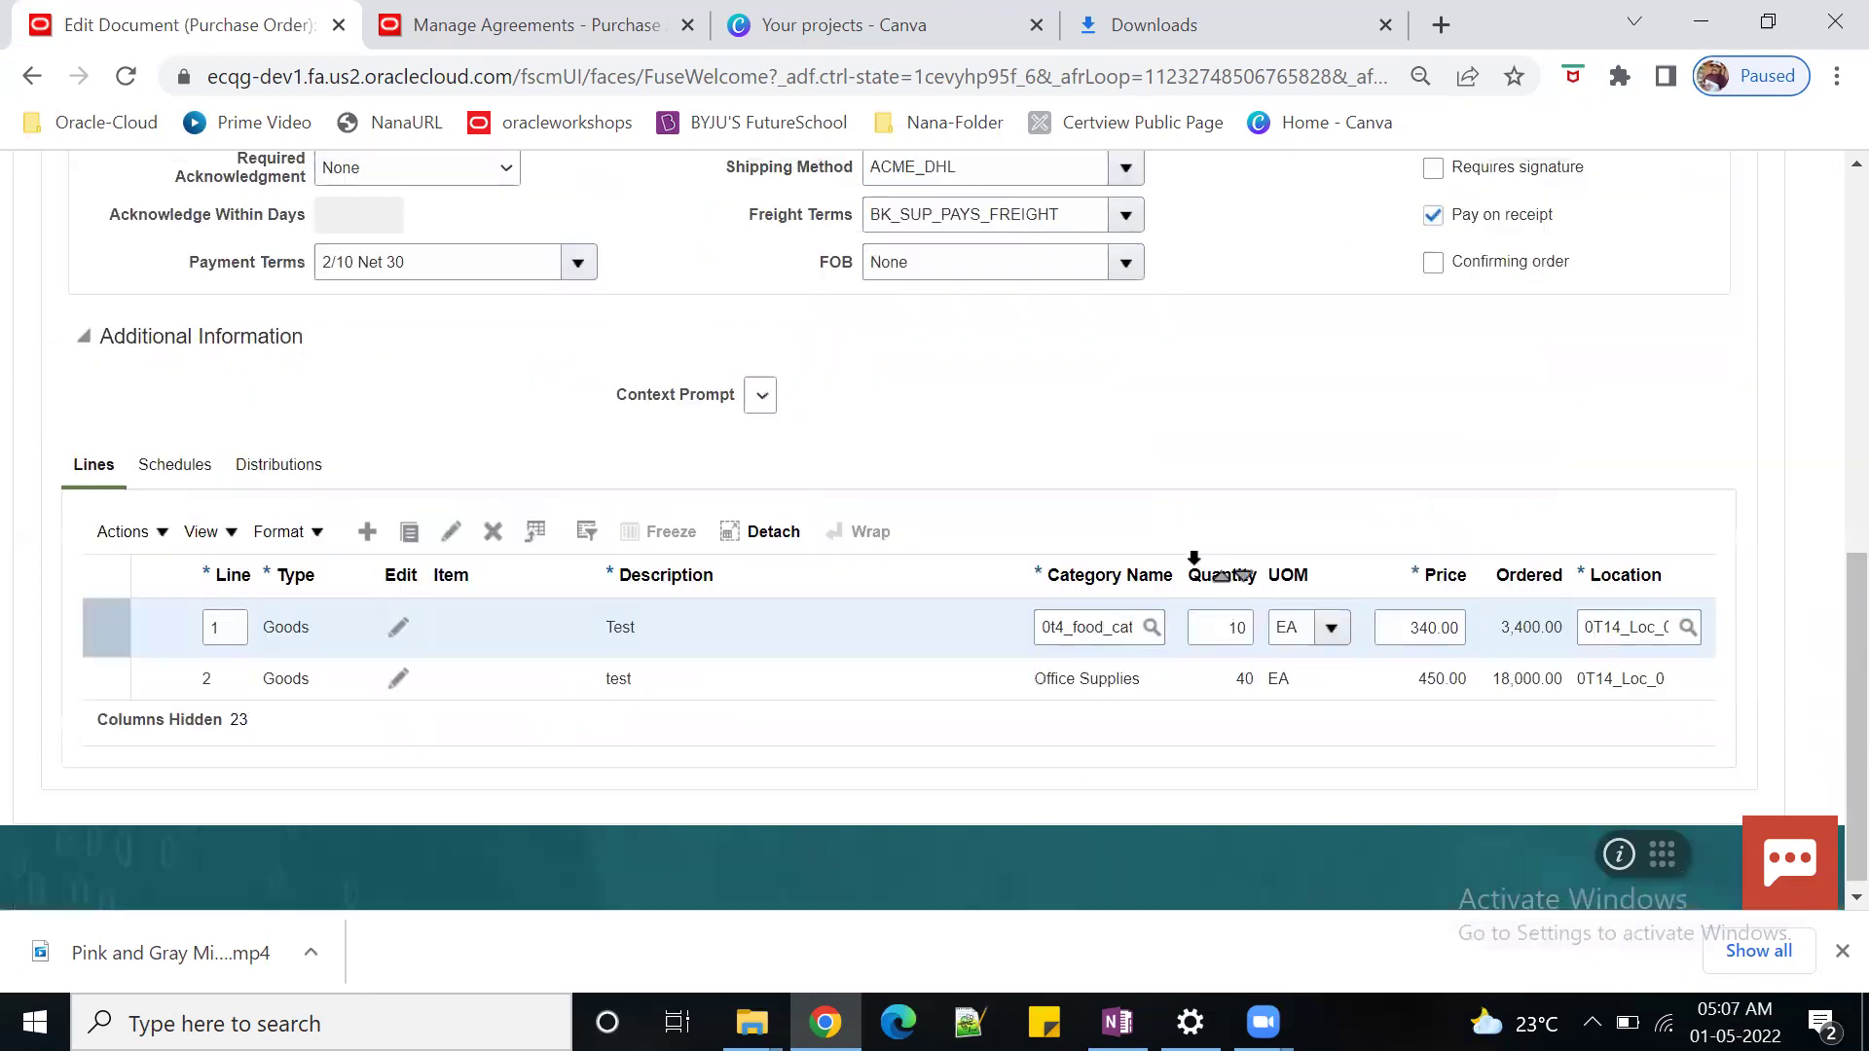
pyautogui.scroll(2, 38, 656)
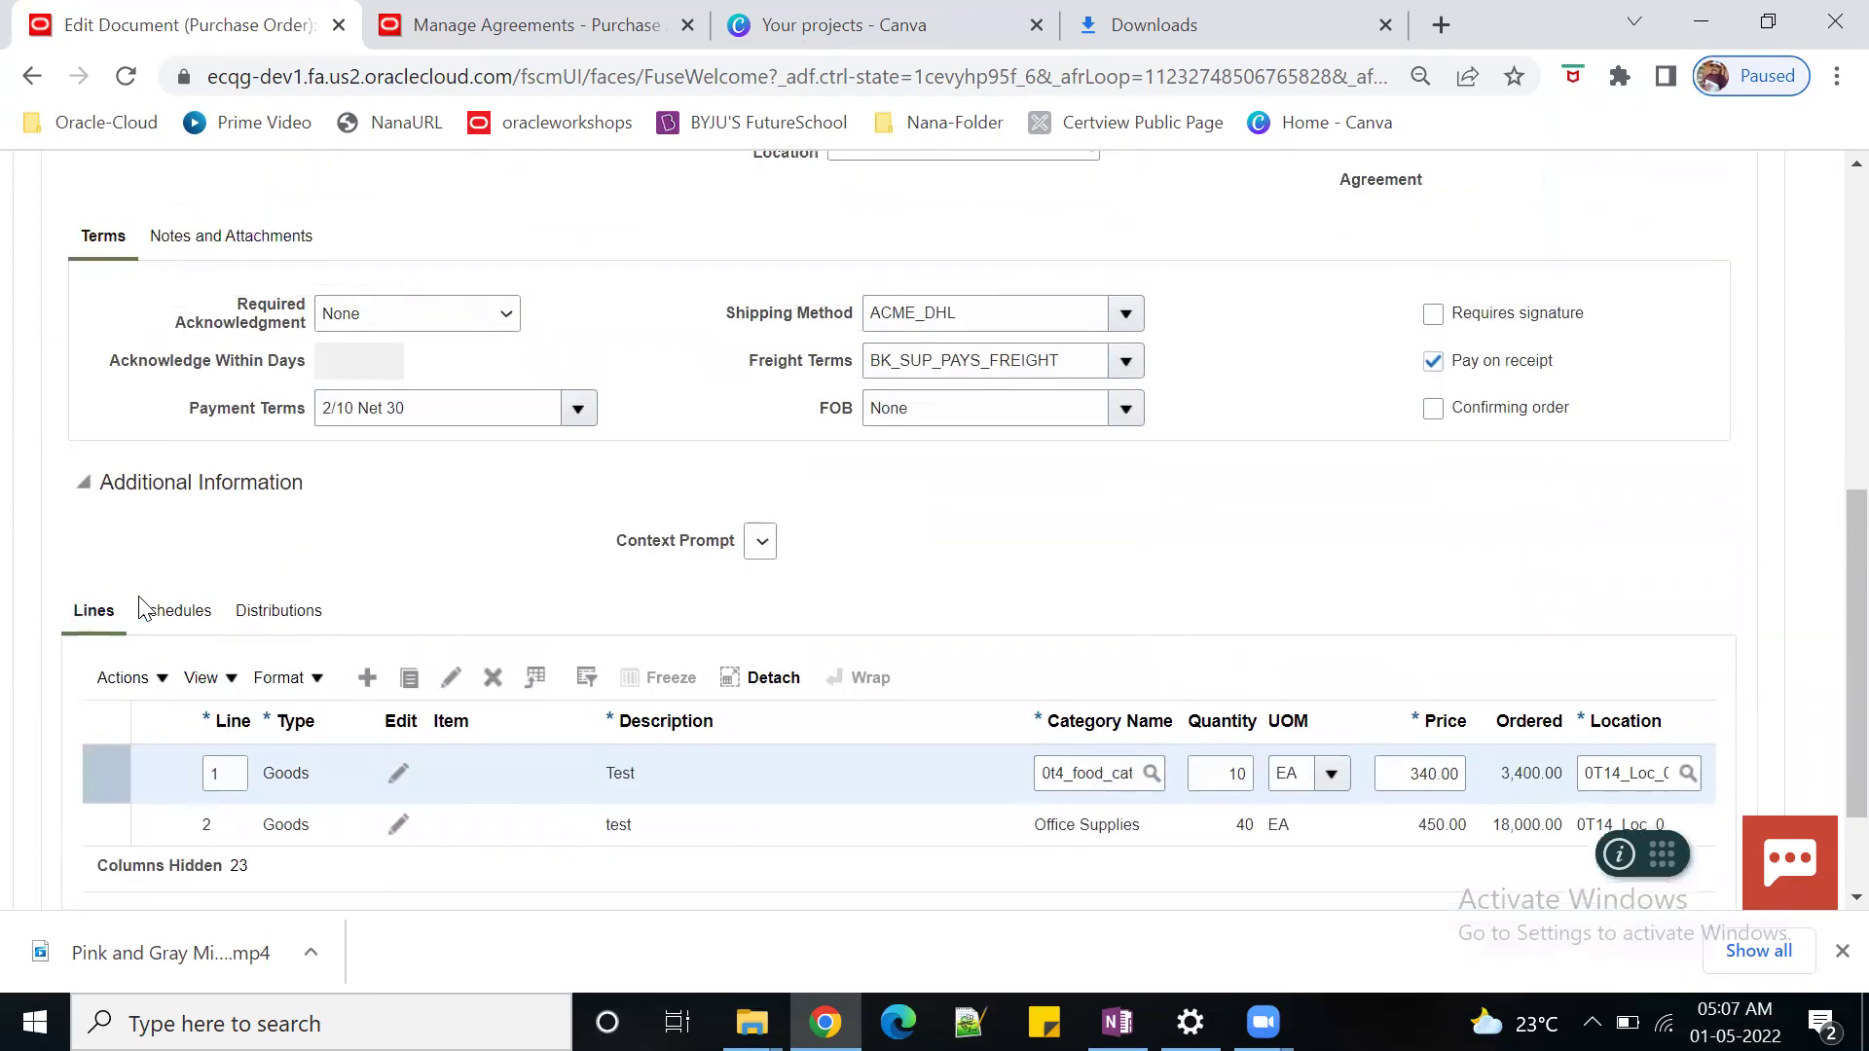
pyautogui.click(168, 613)
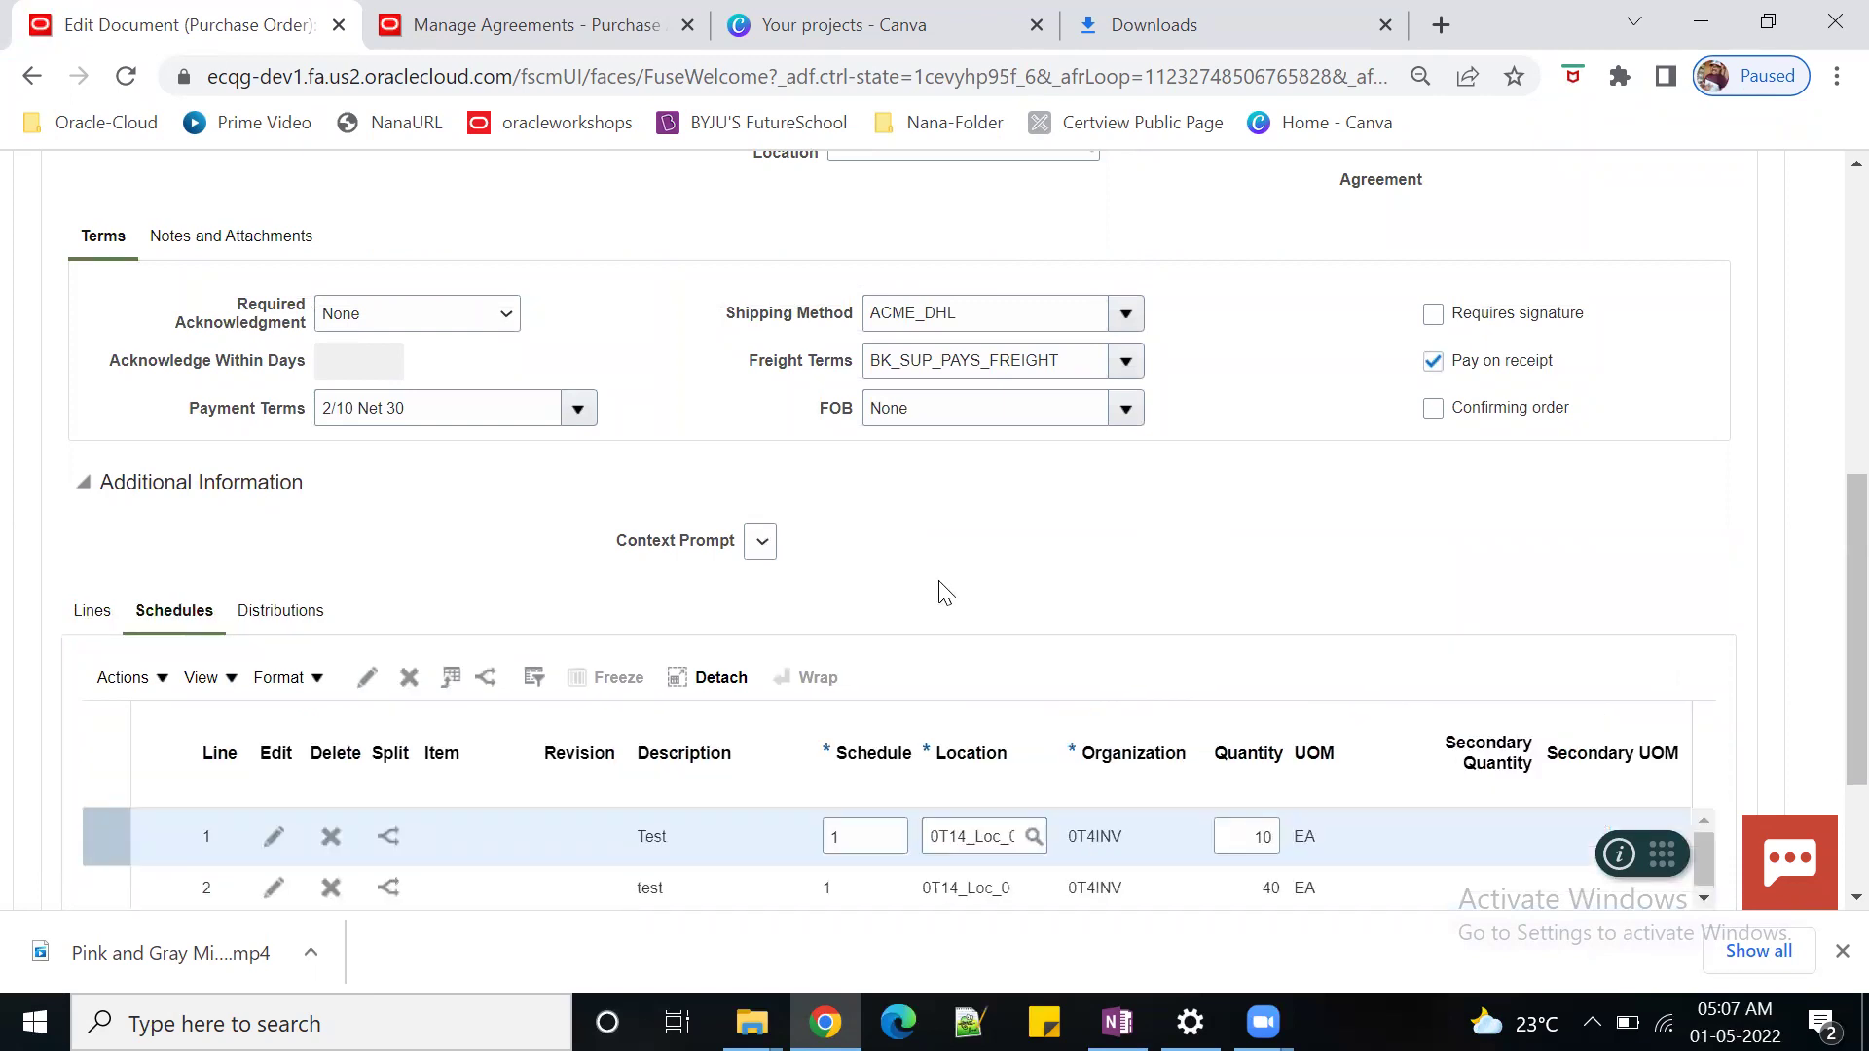
pyautogui.scroll(-2, 697, 792)
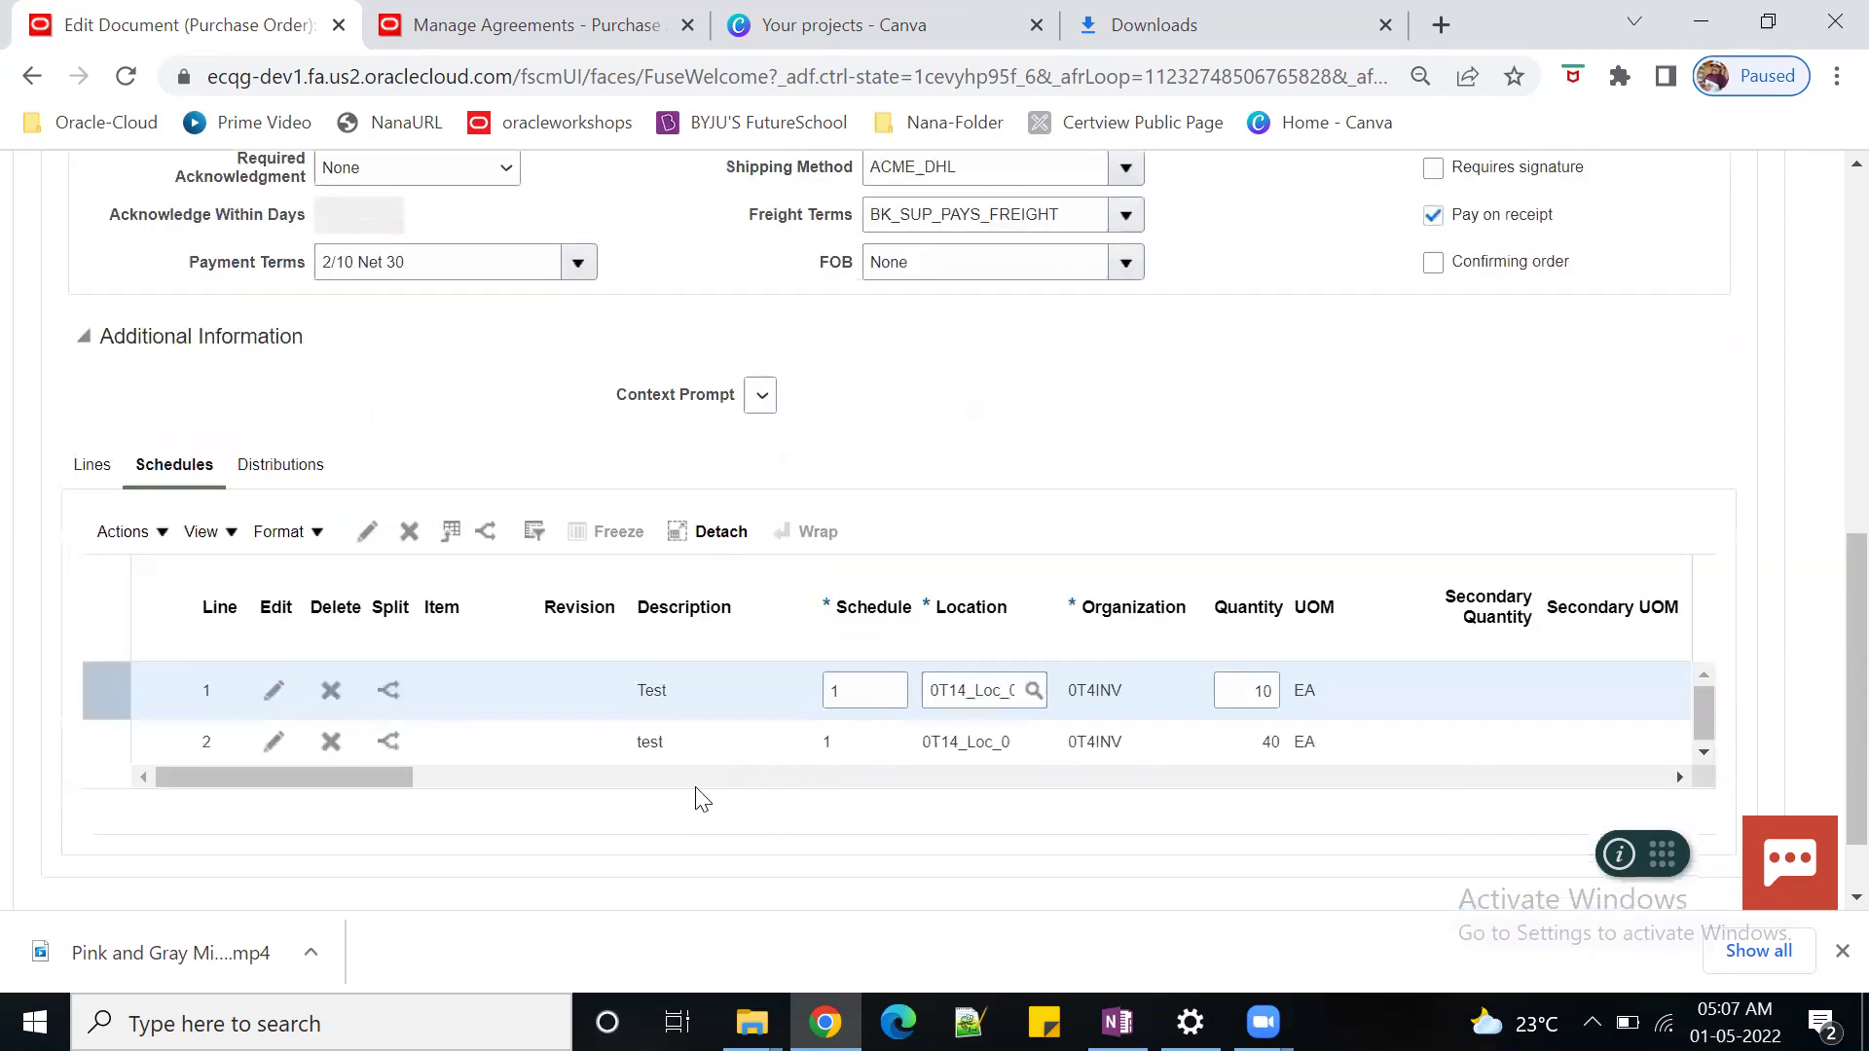
pyautogui.click(390, 693)
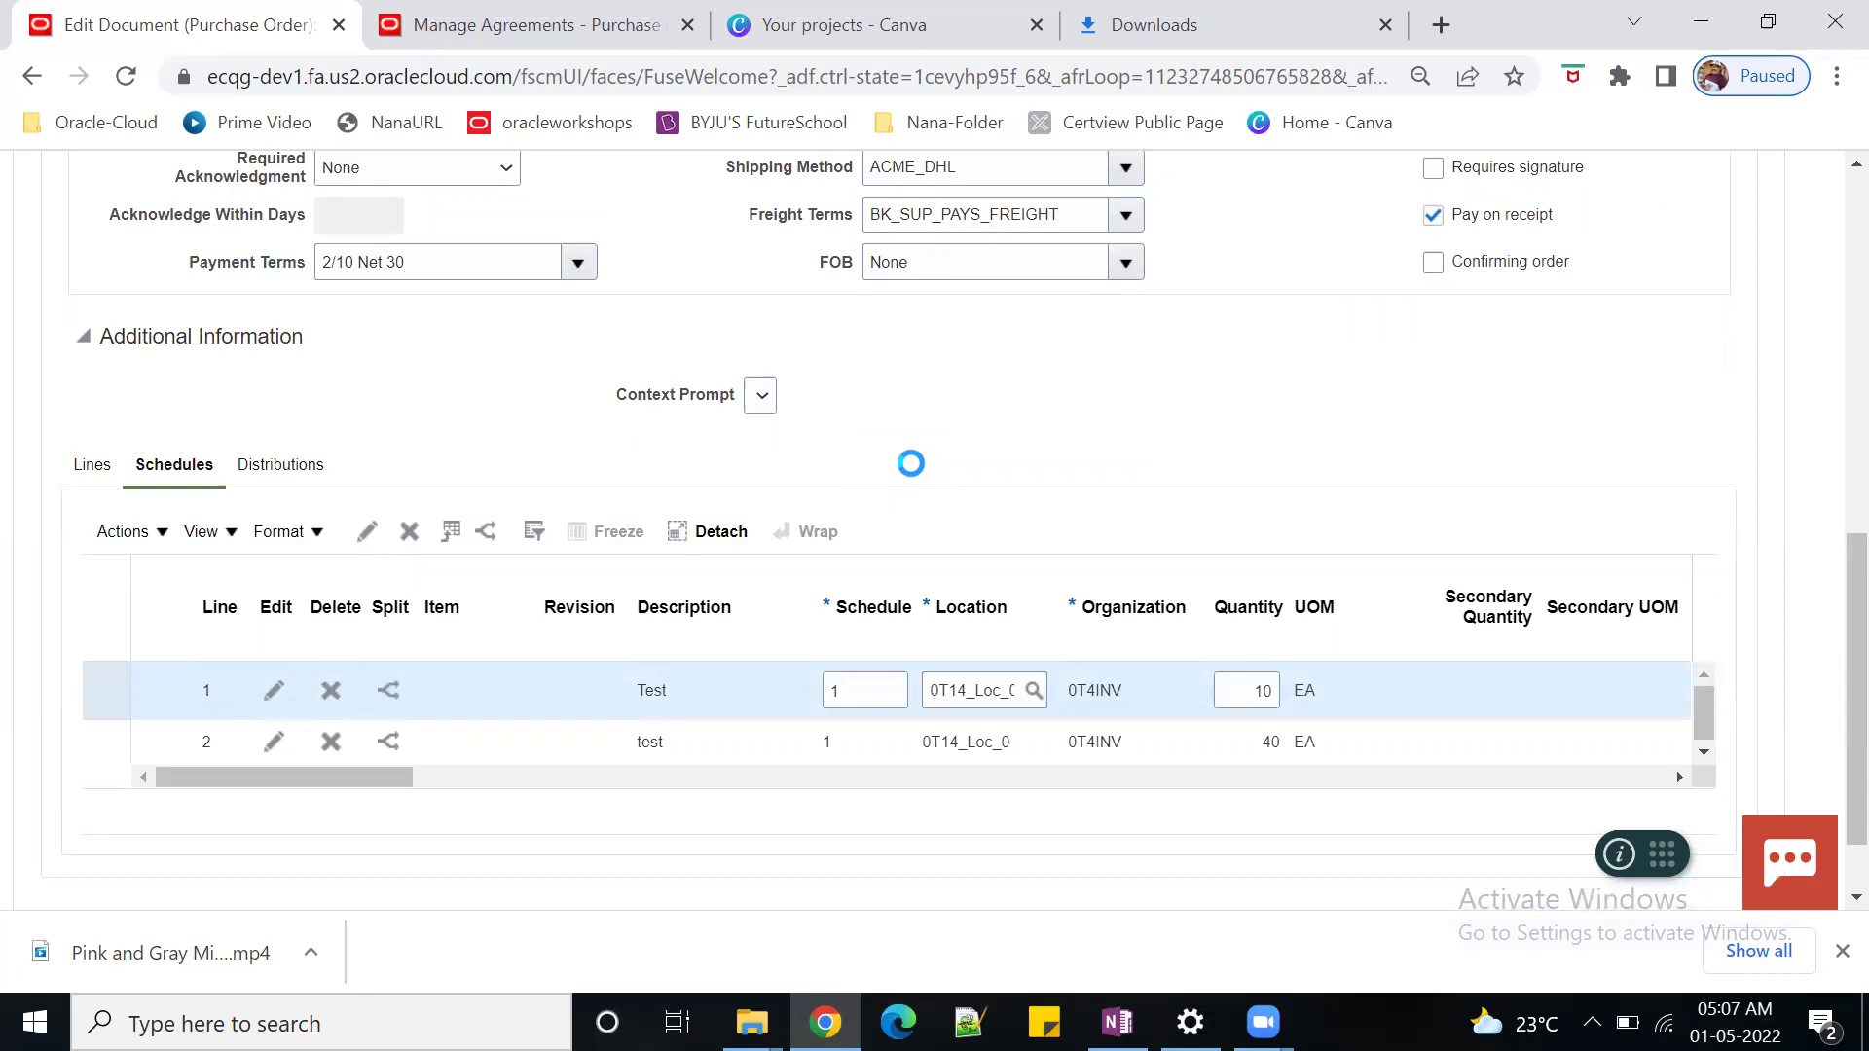
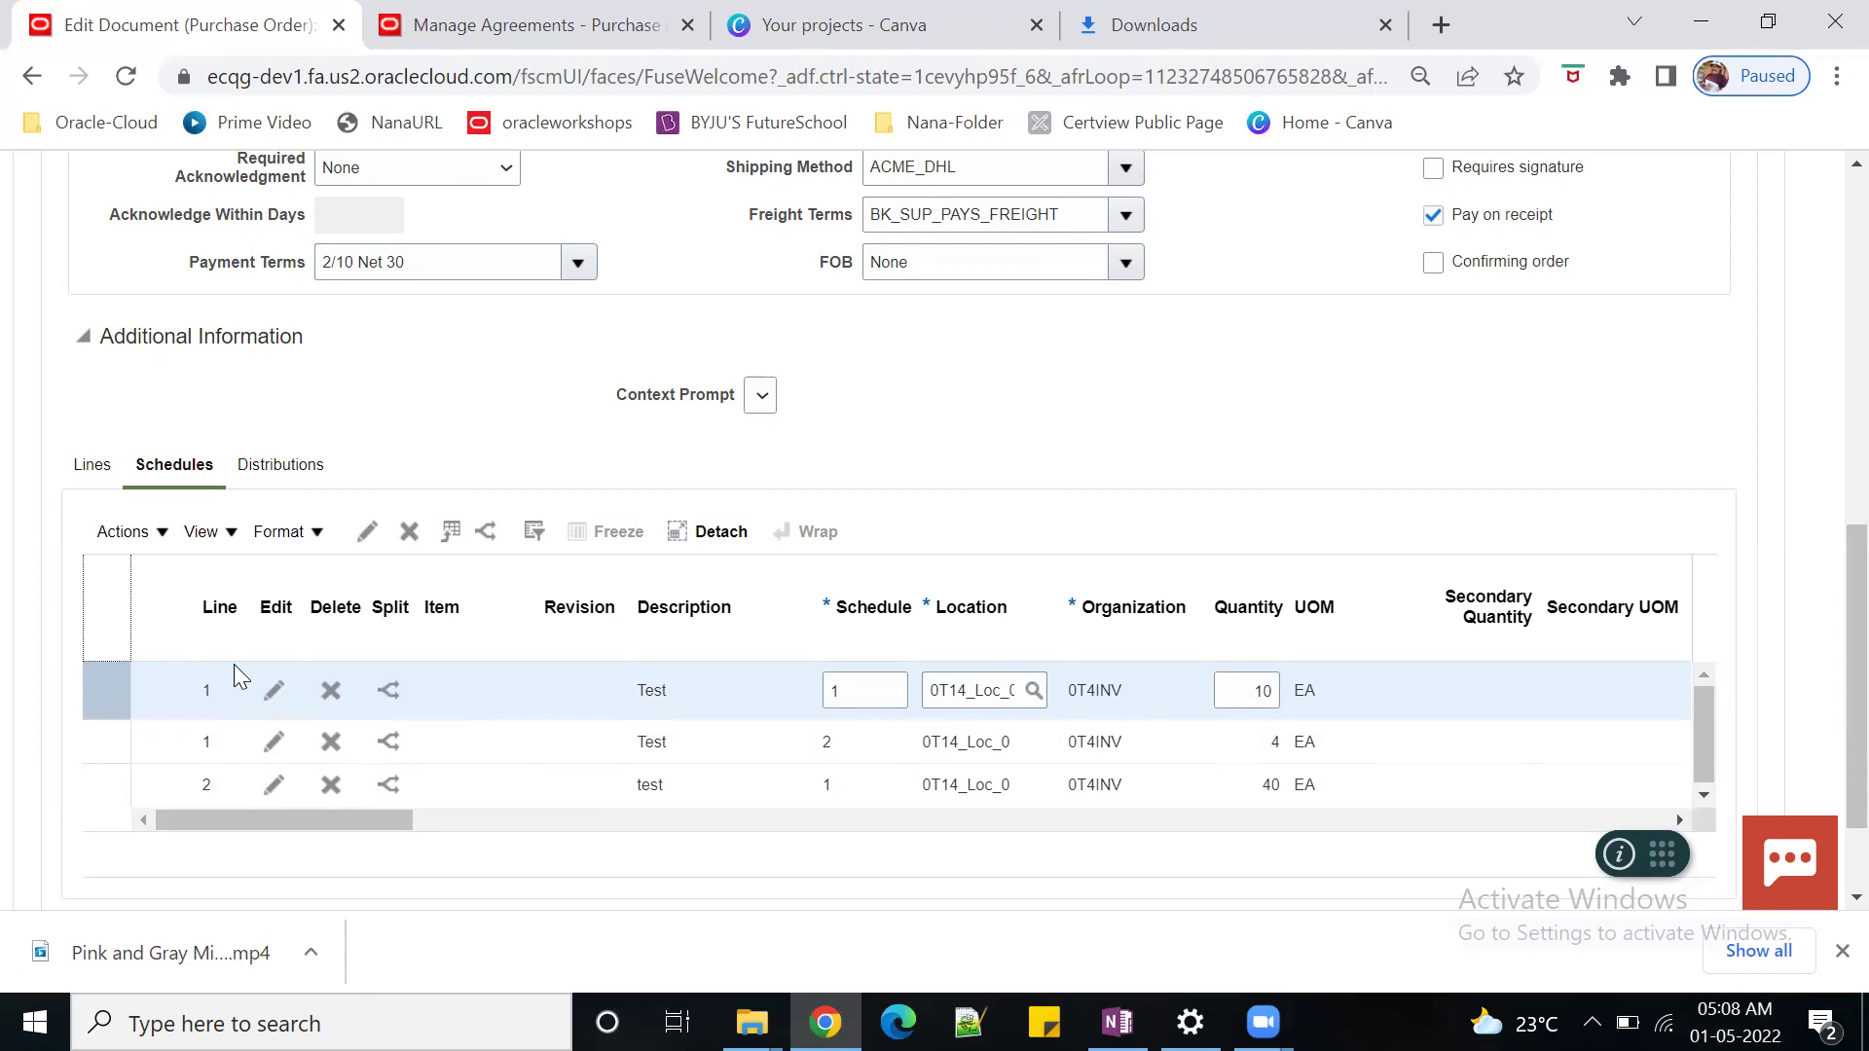
# - Set the quantity of line 1's first schedule to 4
pyautogui.click(1238, 692)
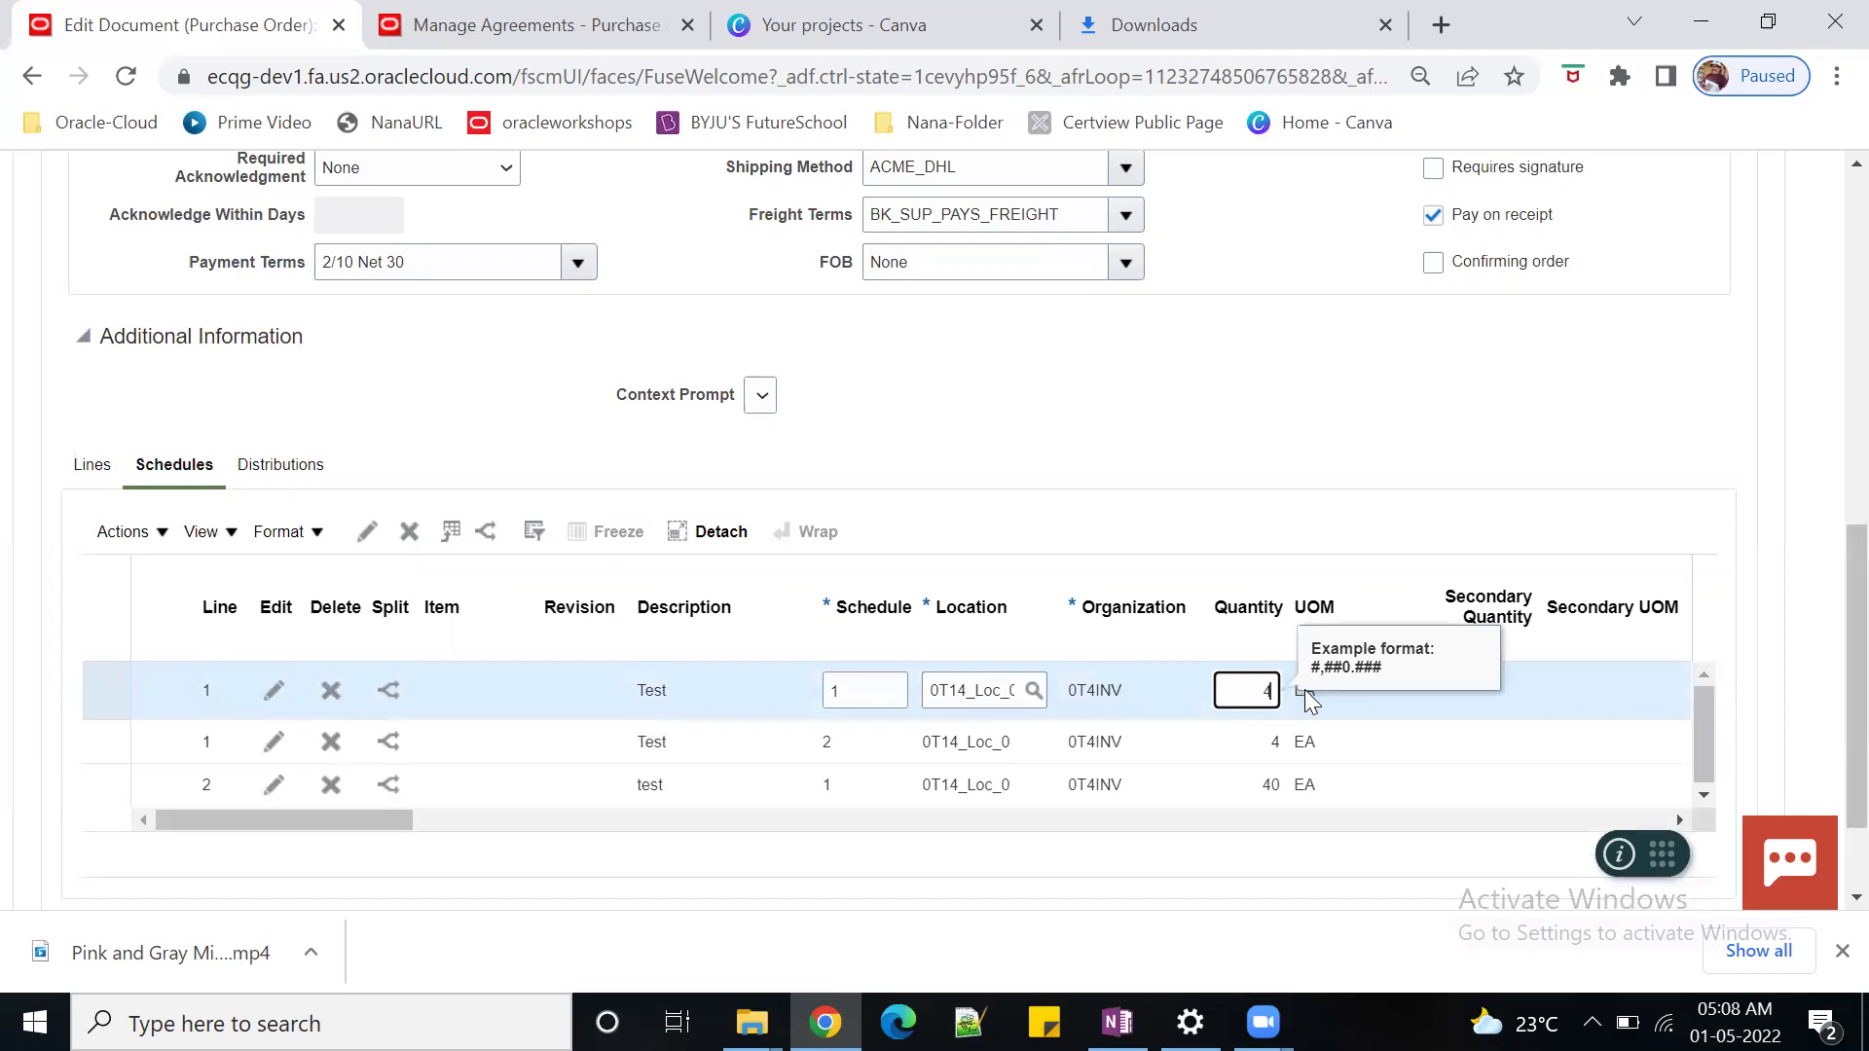
pyautogui.press('Tab')
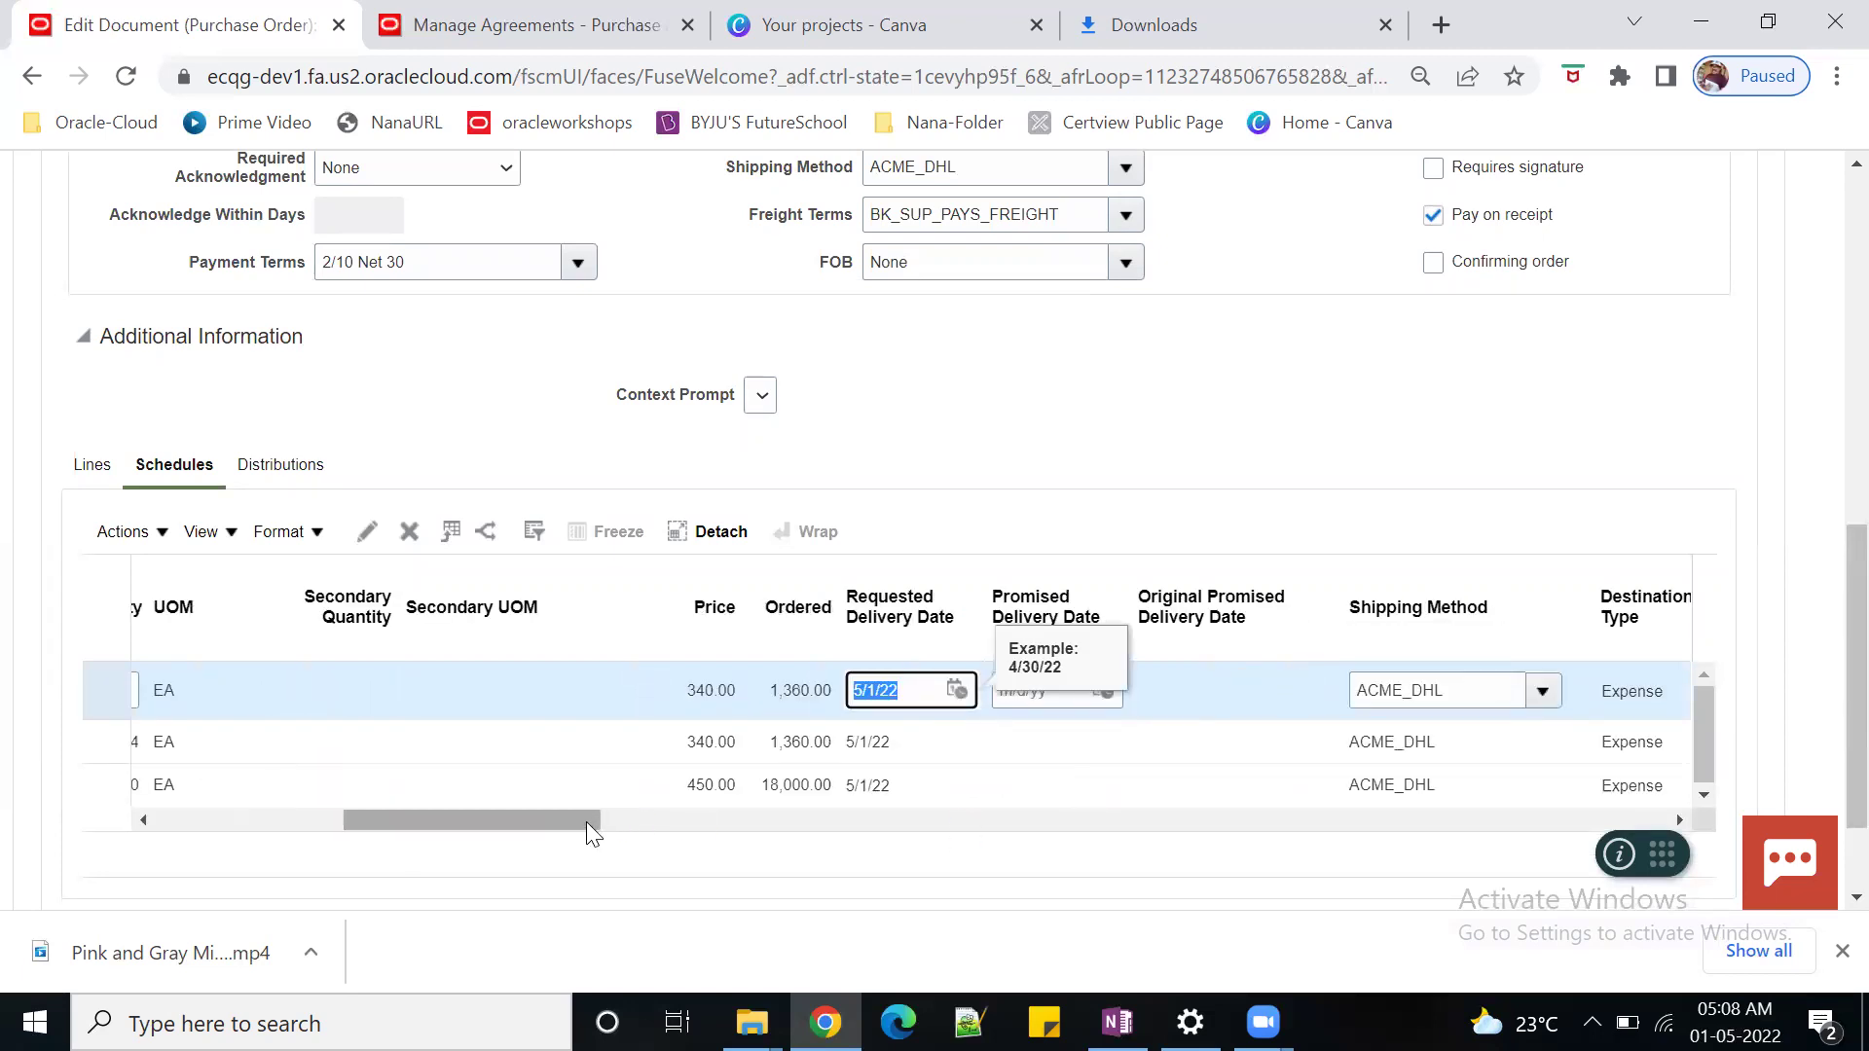
pyautogui.moveTo(586, 822); pyautogui.dragTo(399, 822)
# - Split line 1's second schedule to add a third schedule with a quantity of 2
pyautogui.click(390, 753)
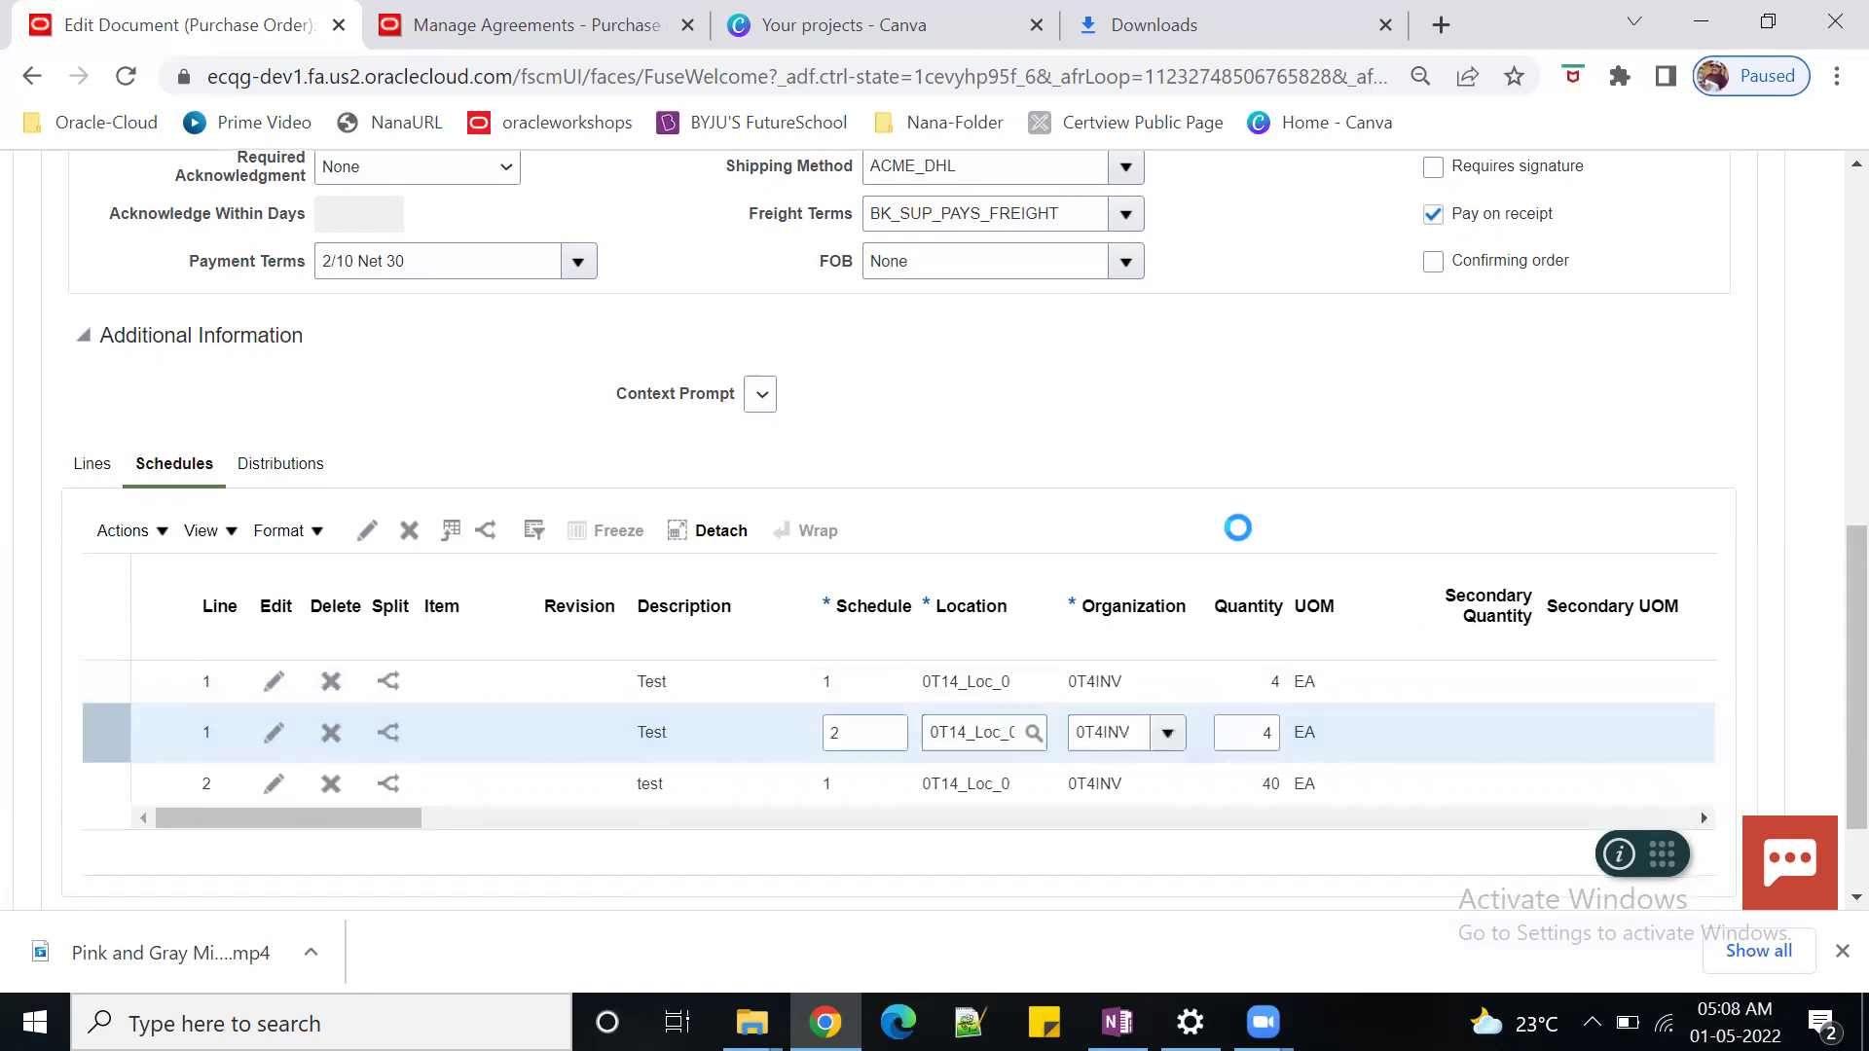
pyautogui.click(1269, 732)
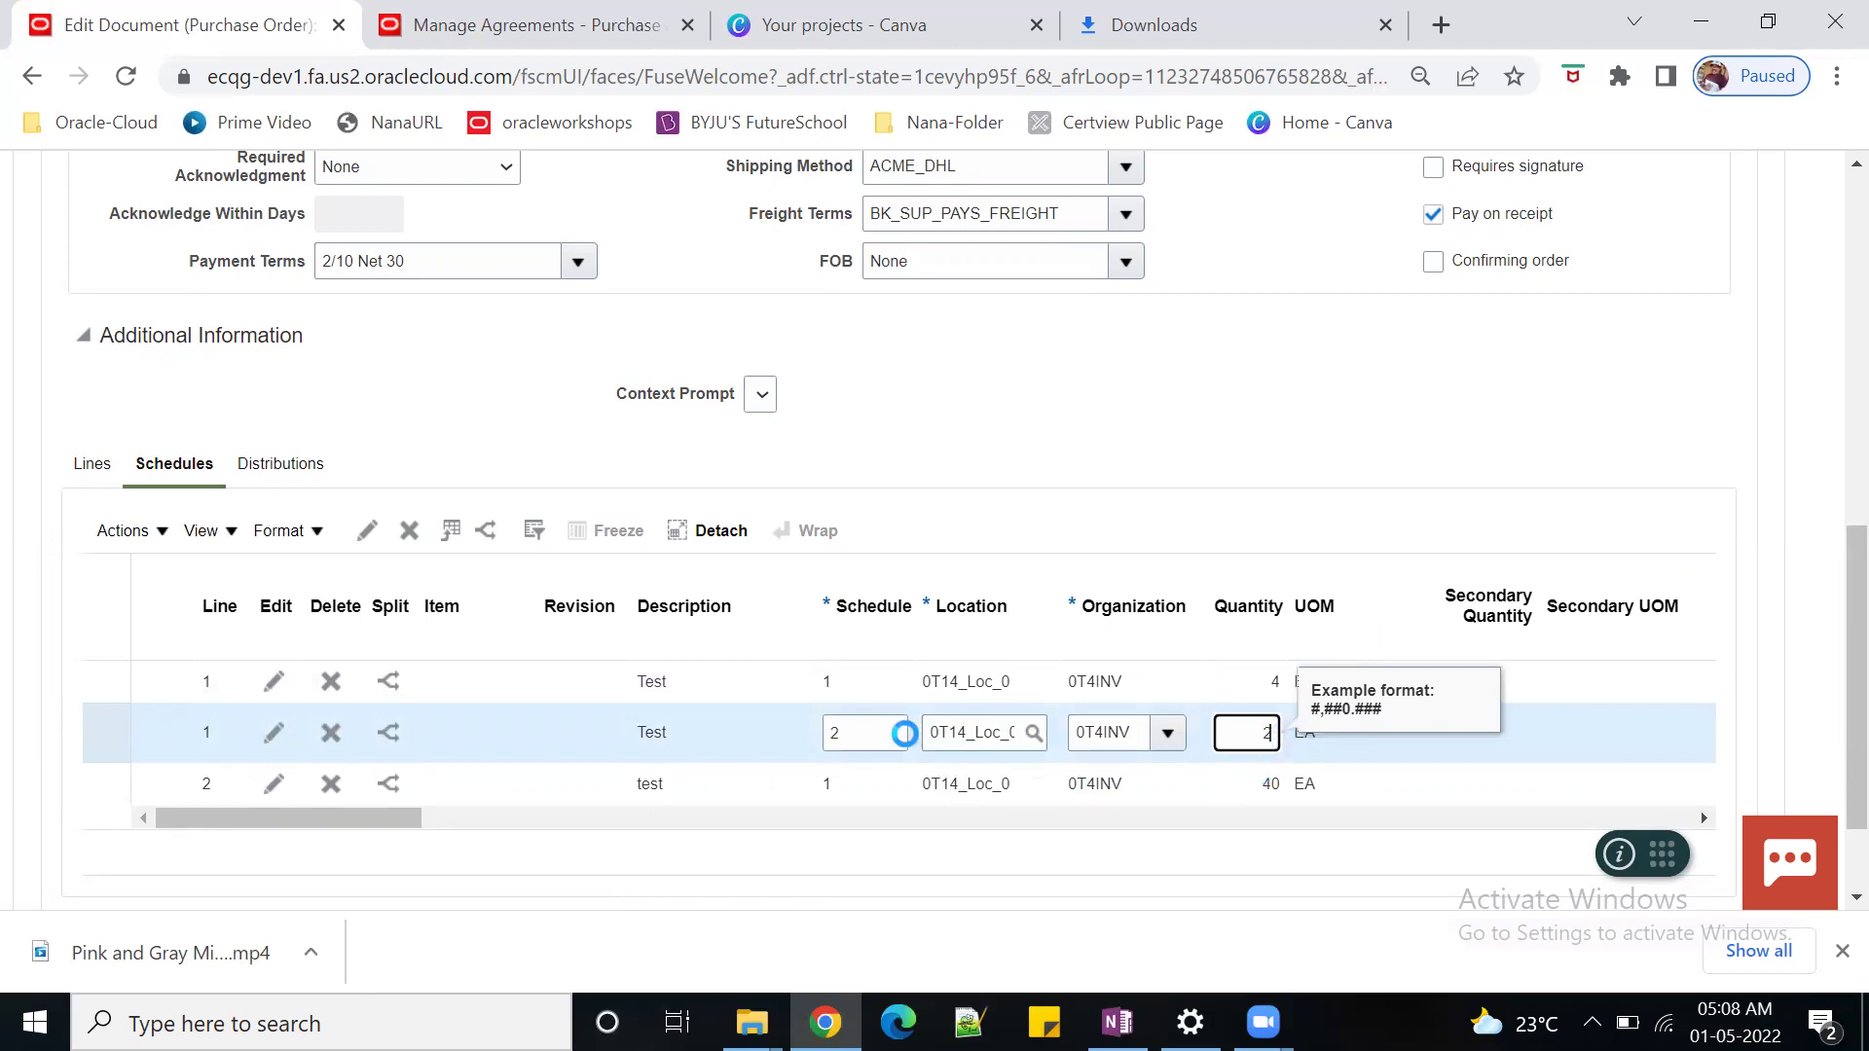
pyautogui.hscroll(5, 1363, 725)
pyautogui.moveTo(697, 864); pyautogui.dragTo(366, 866)
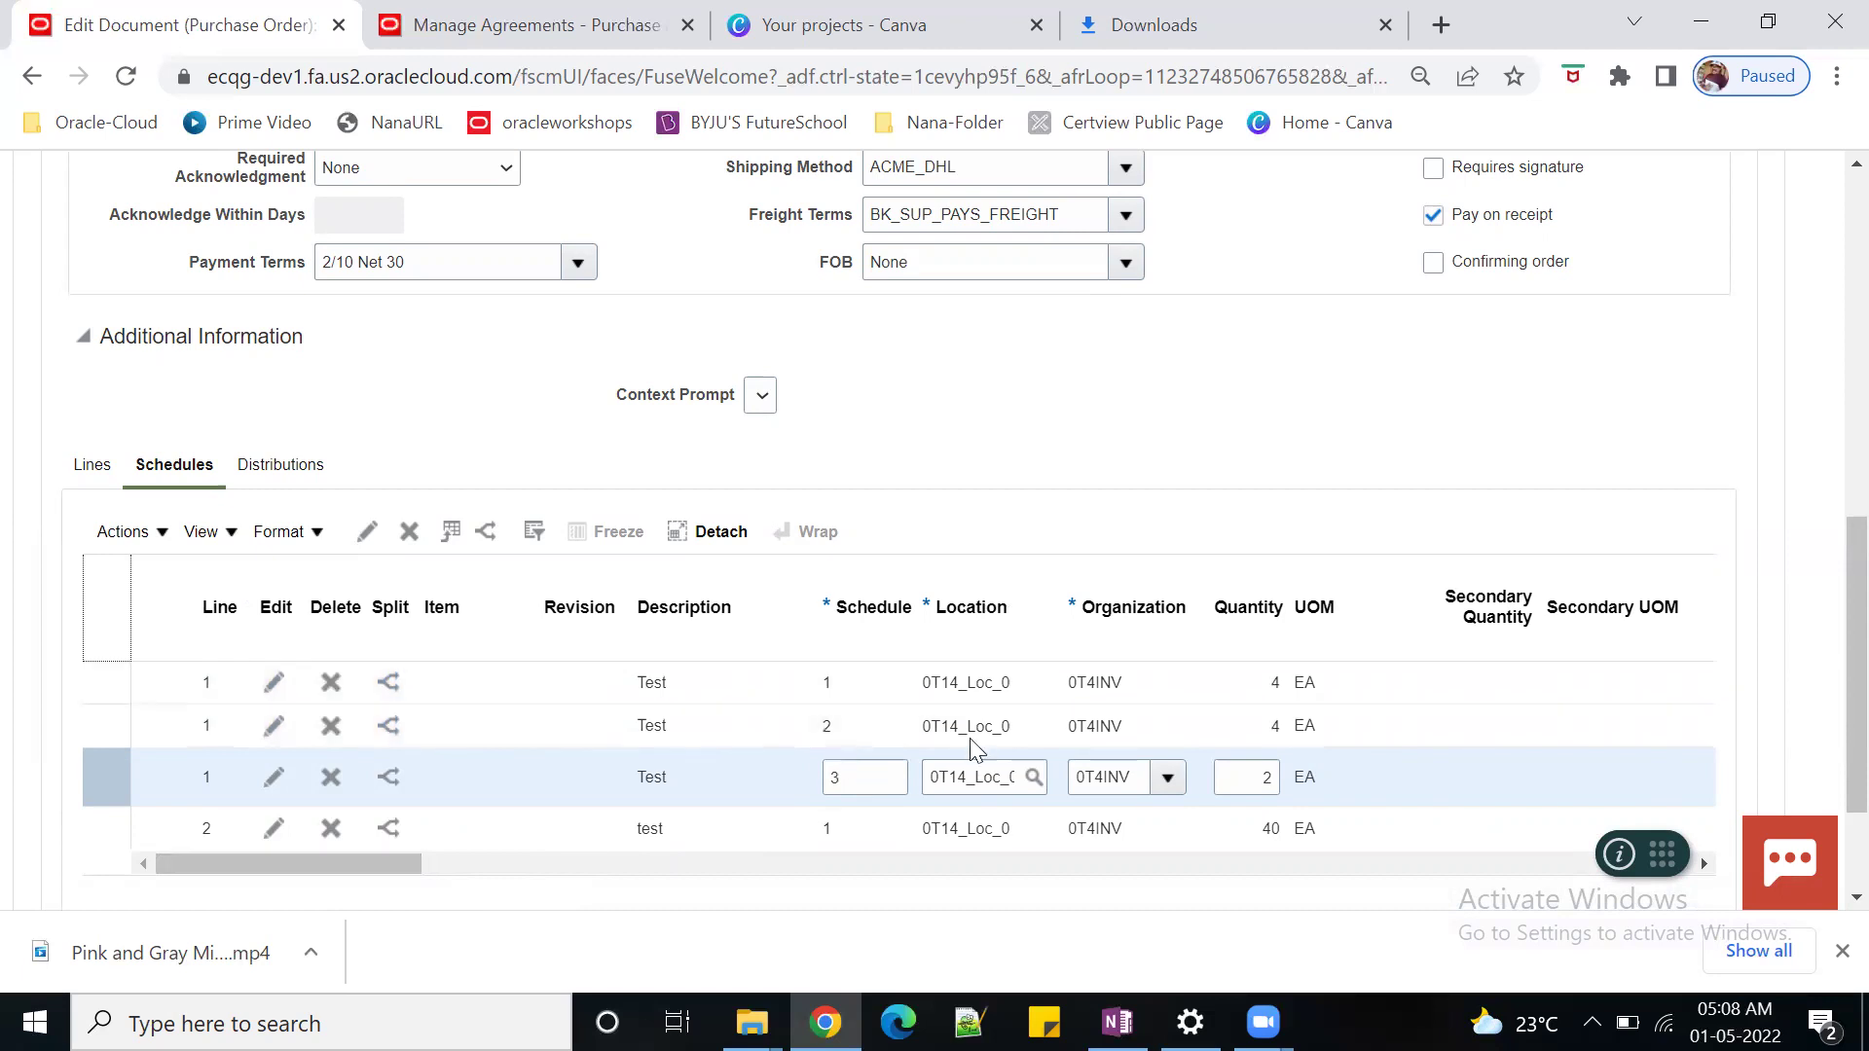
# - Change the location of line 1's second schedule to 0T14_SPLIT_LOC, searching locations by the name 0T1
pyautogui.click(1002, 722)
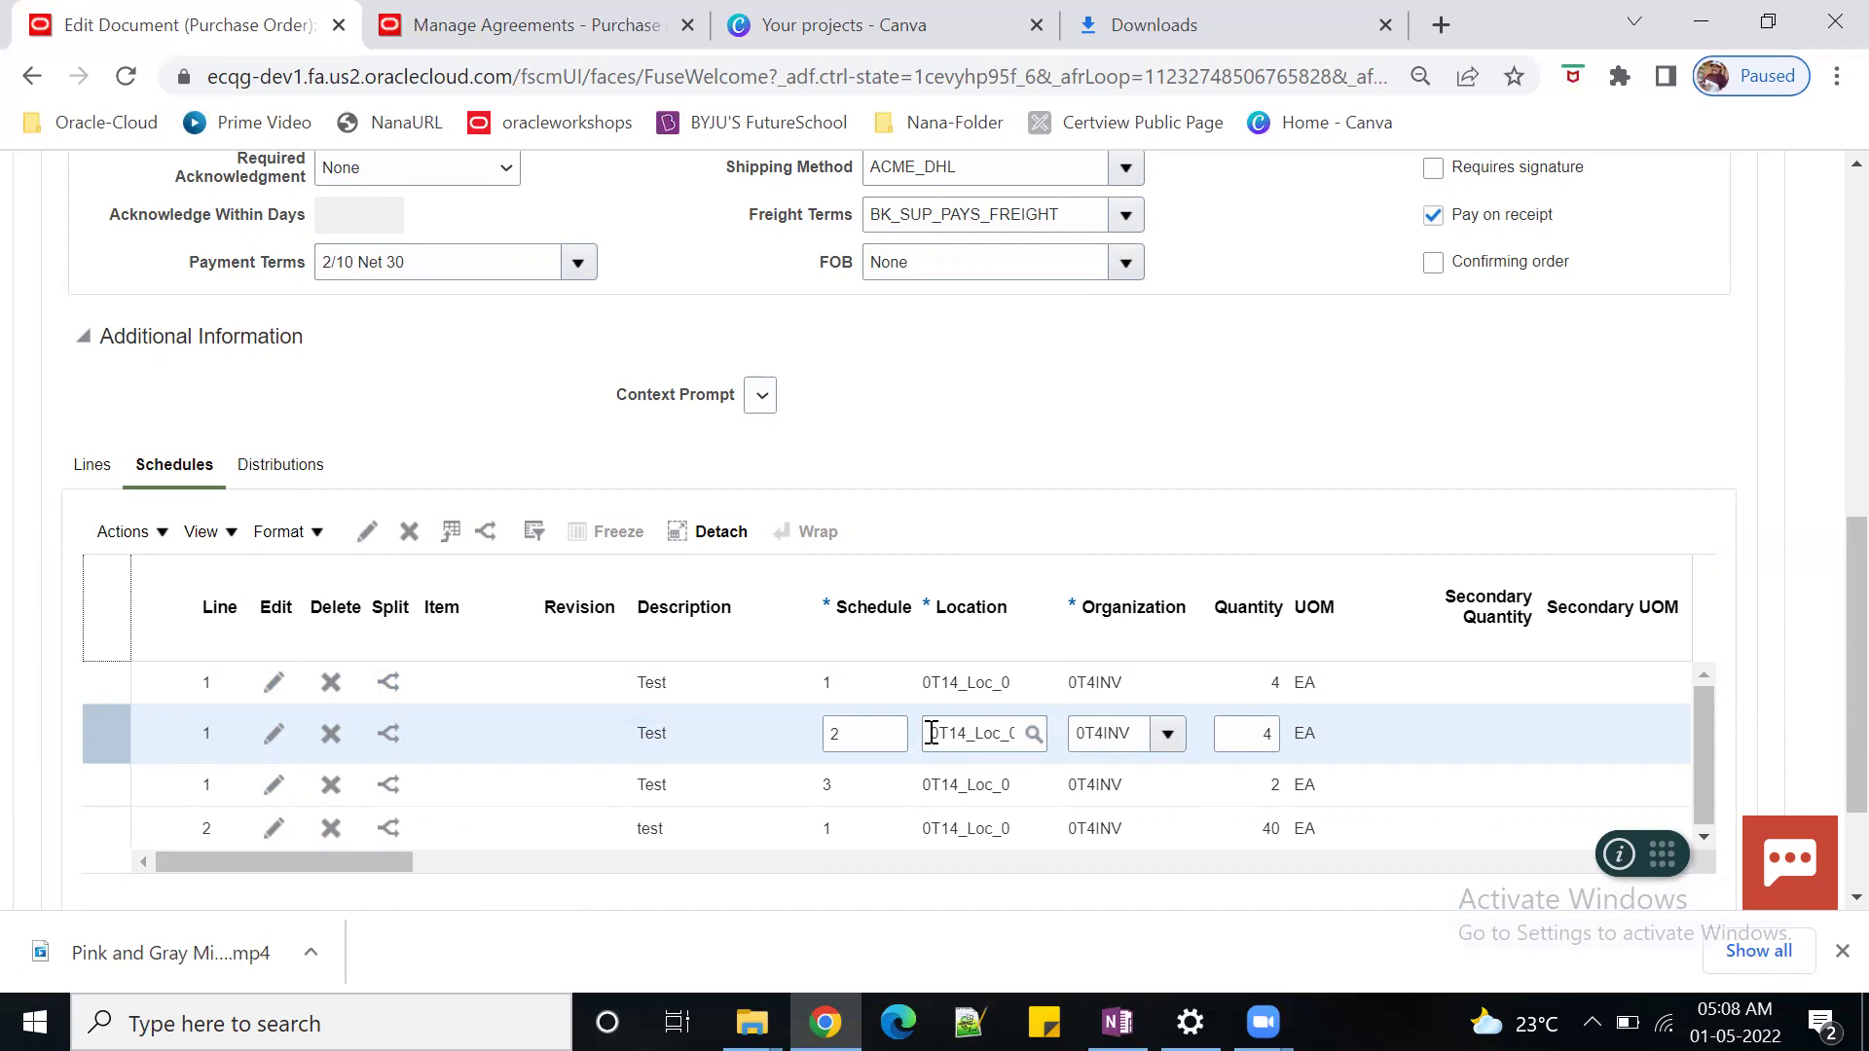
pyautogui.click(1035, 736)
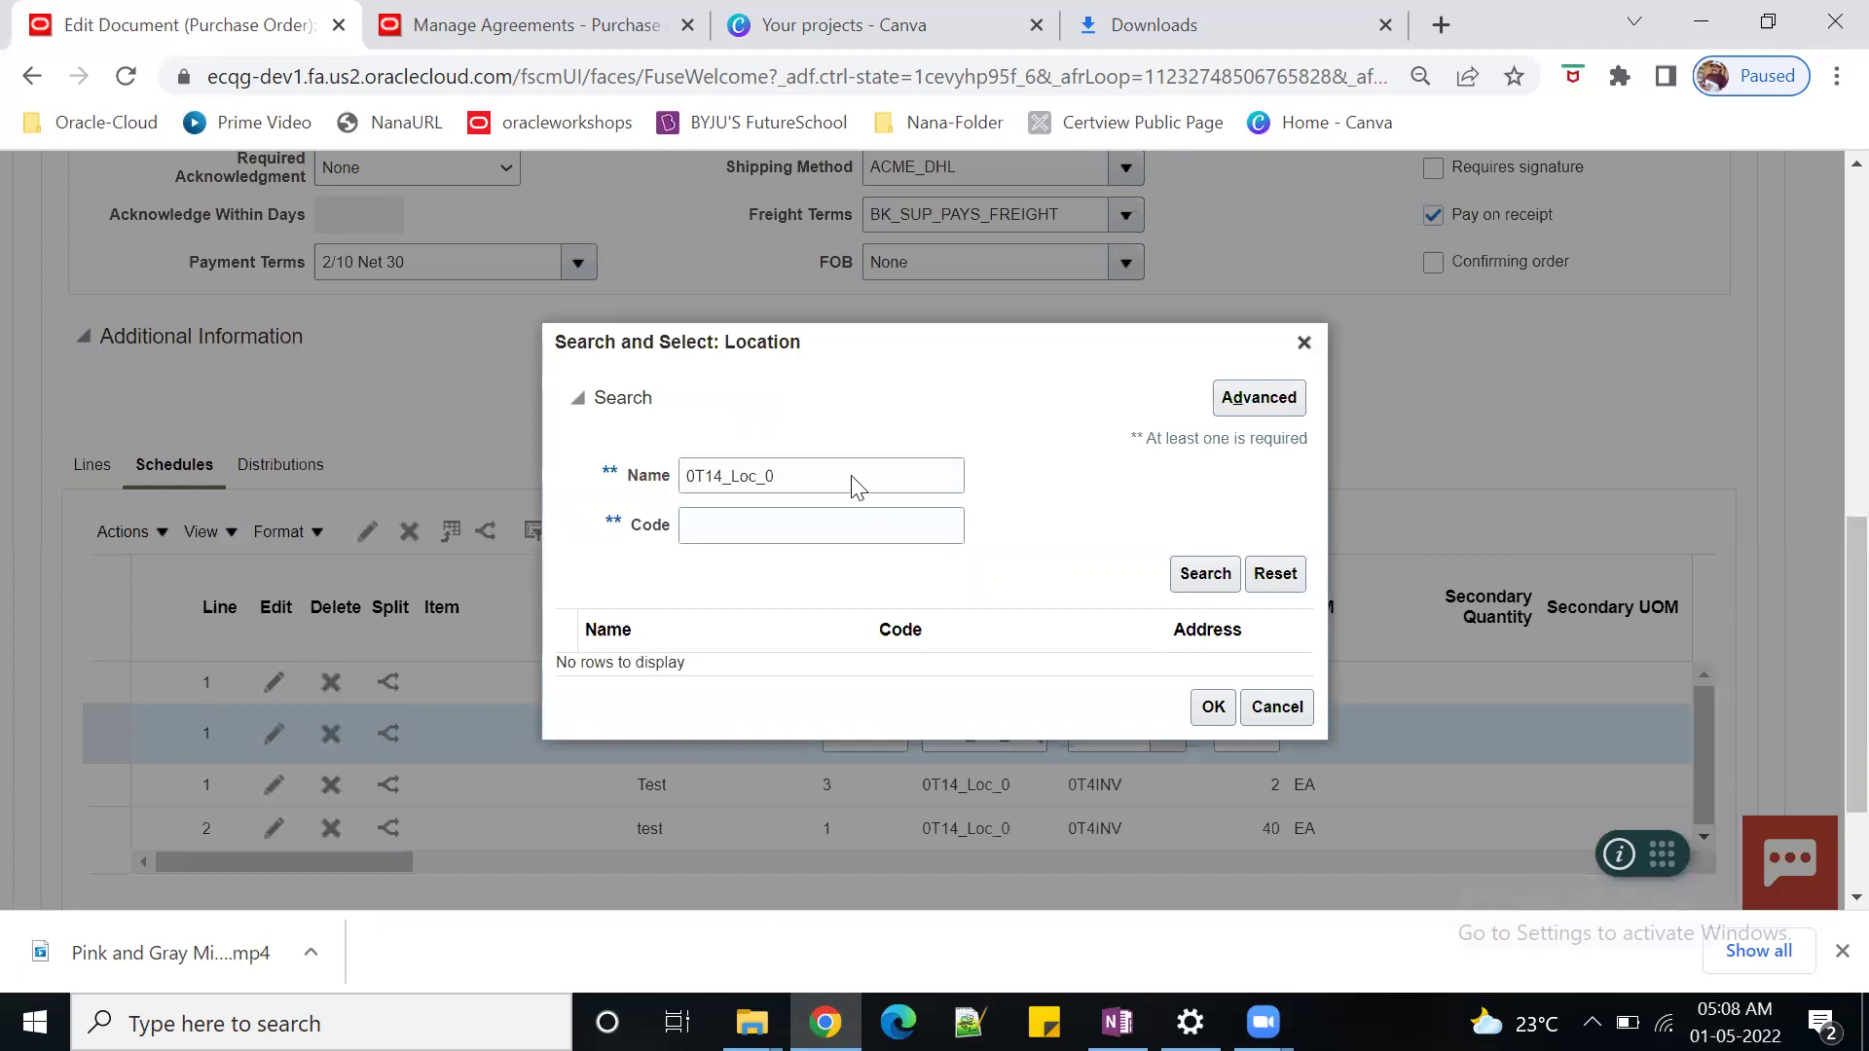
pyautogui.click(814, 476)
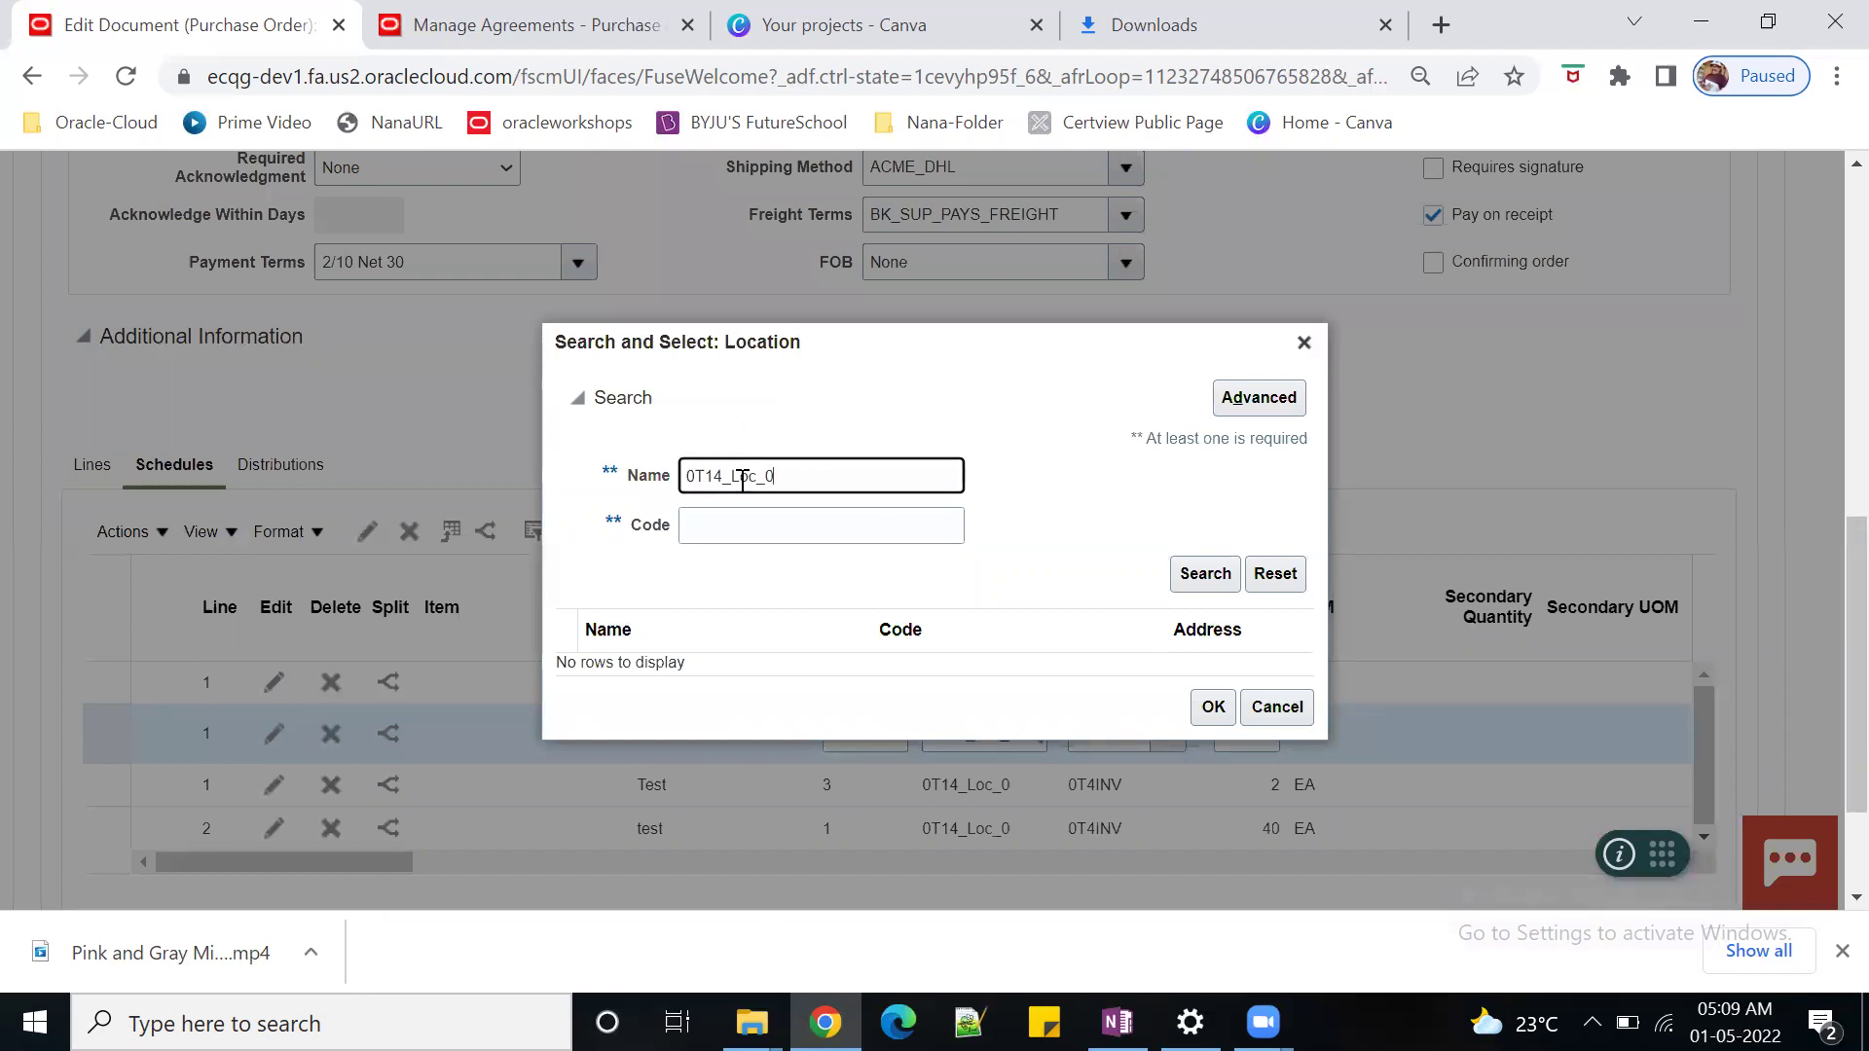
pyautogui.moveTo(713, 476); pyautogui.dragTo(825, 467)
pyautogui.press('BackSpace')
pyautogui.click(1203, 573)
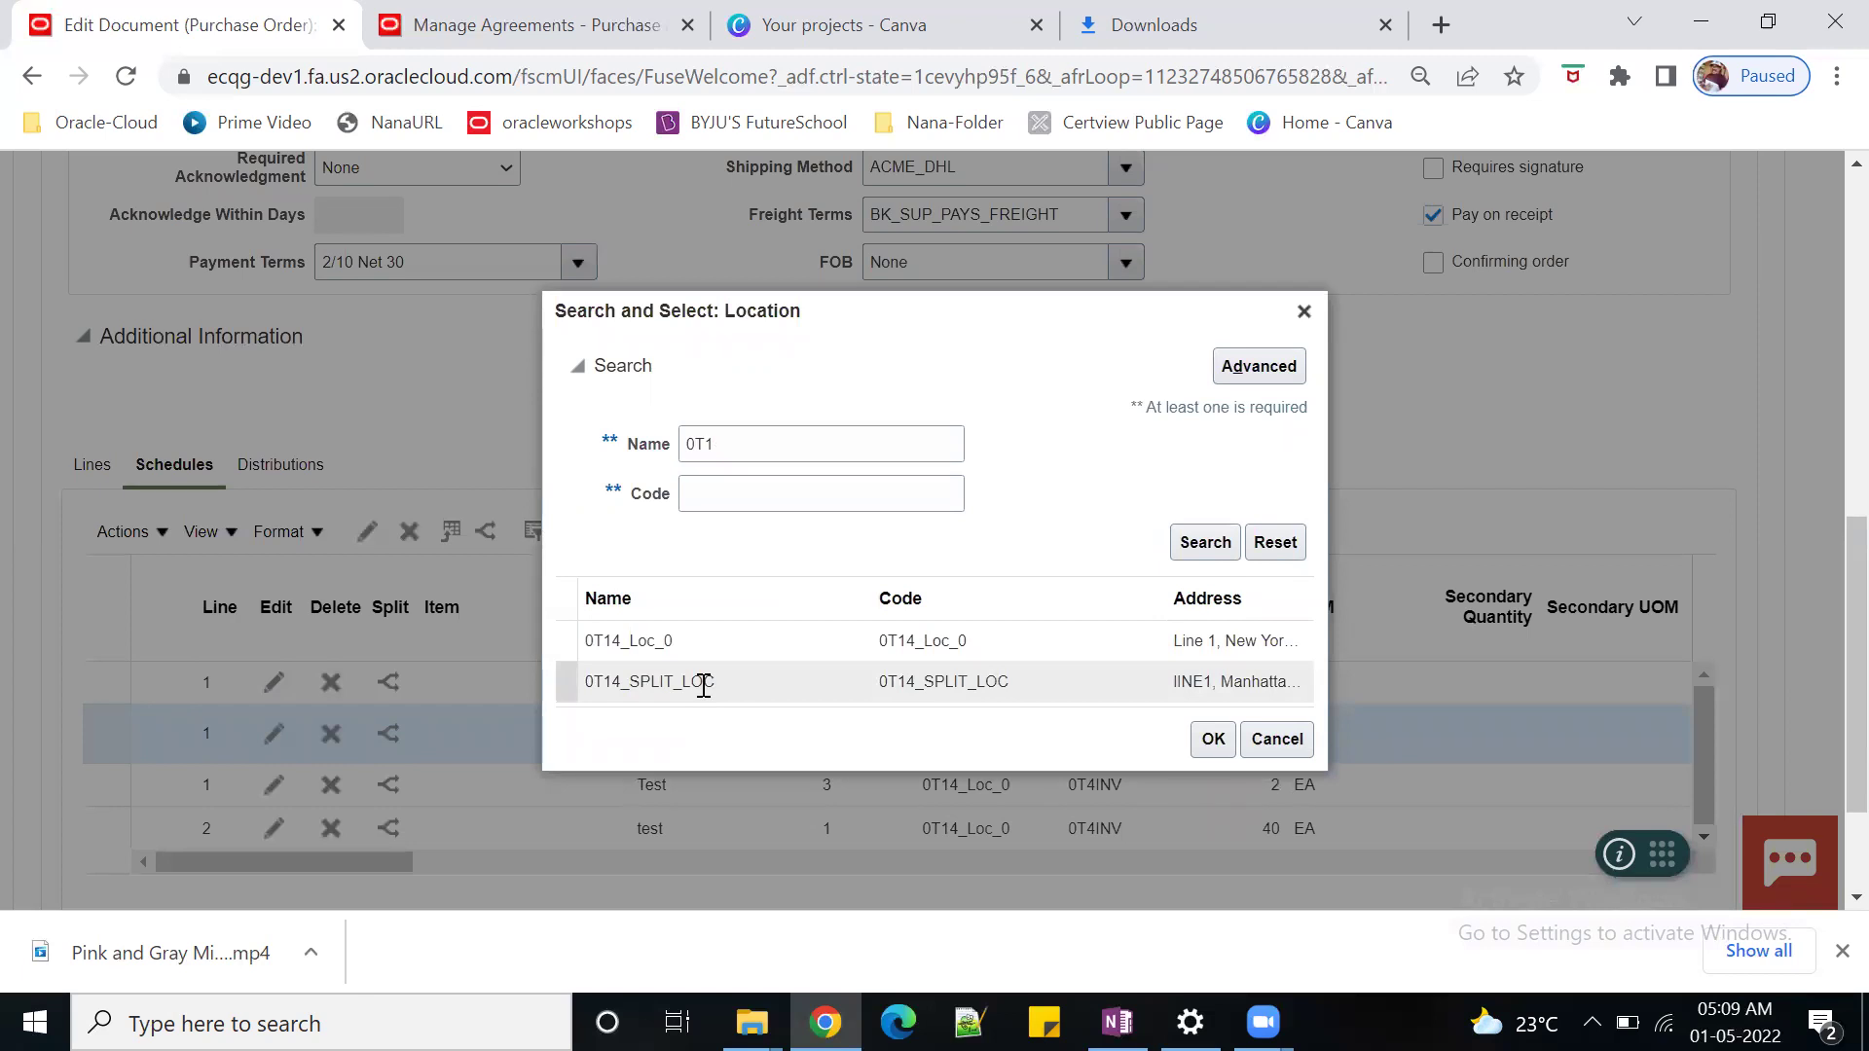
pyautogui.click(1213, 740)
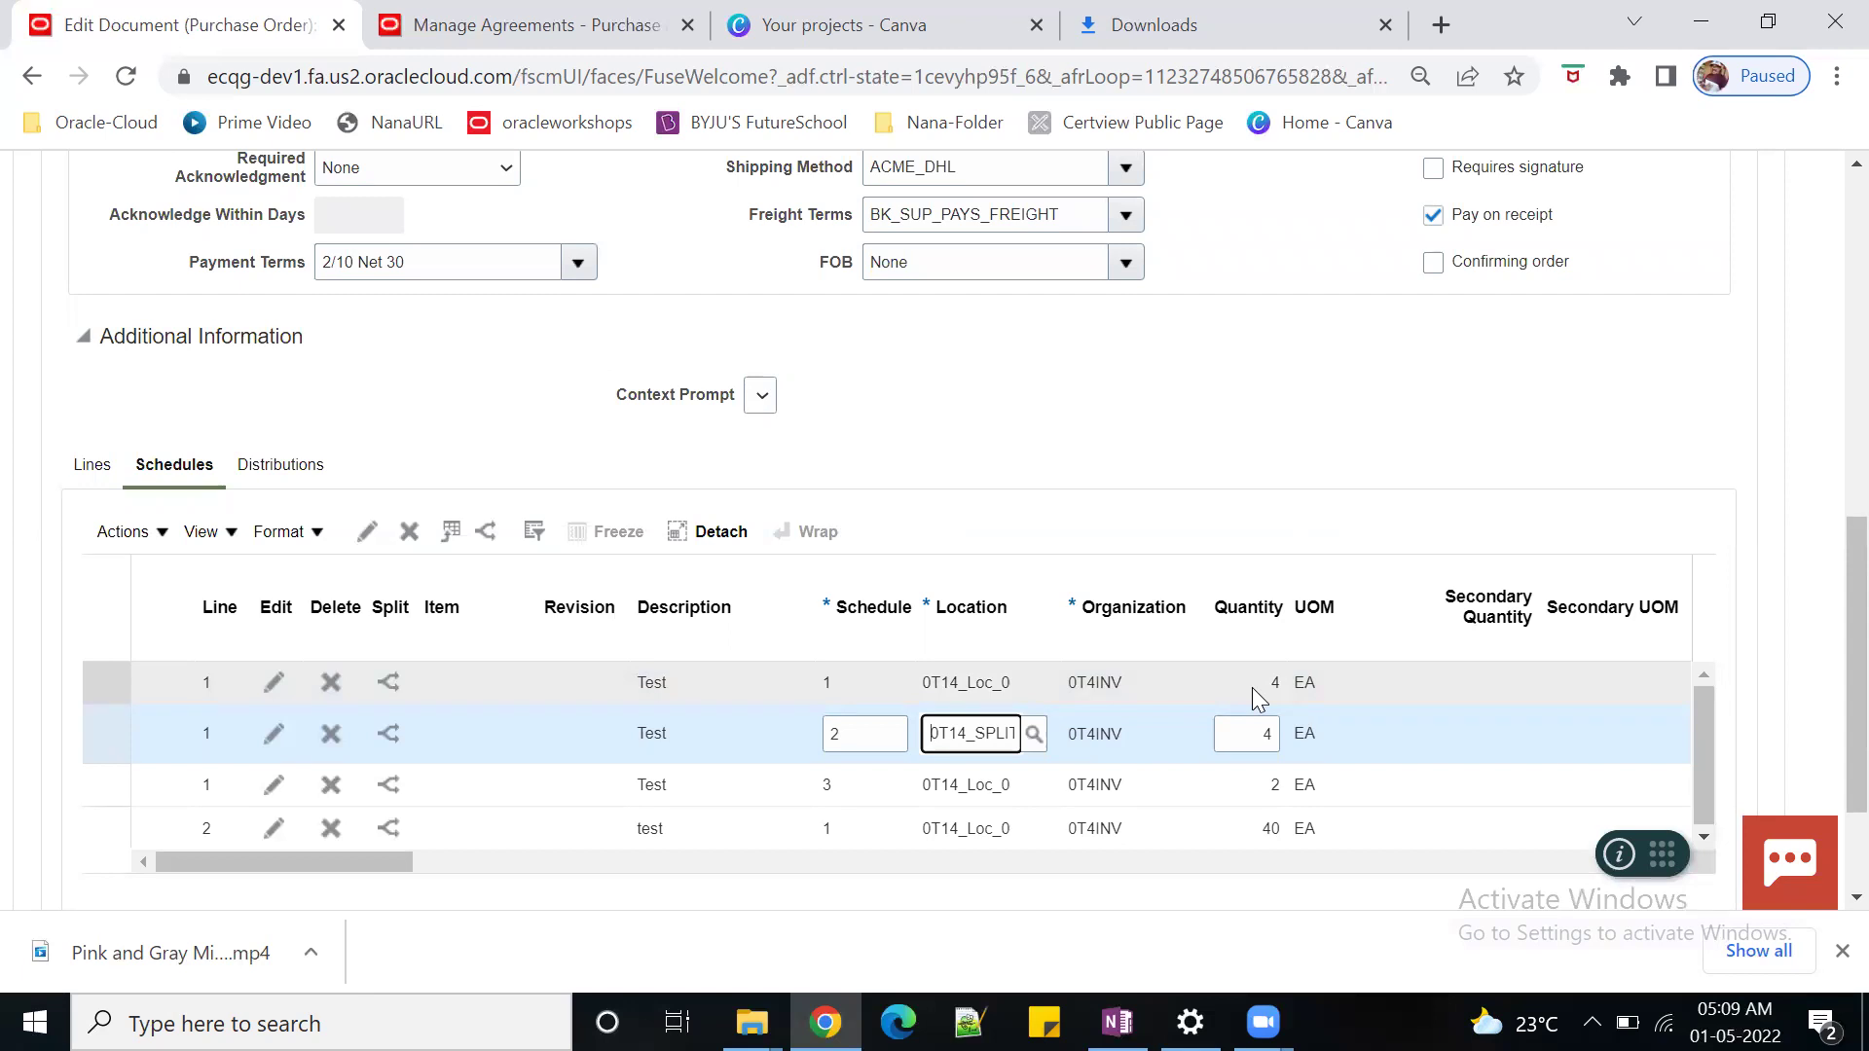
# - Set line 1's second schedule to a requested delivery date of 5/20/22 and the shipping method FedEx-Air-Next day air
pyautogui.click(253, 864)
pyautogui.moveTo(249, 861); pyautogui.dragTo(461, 857)
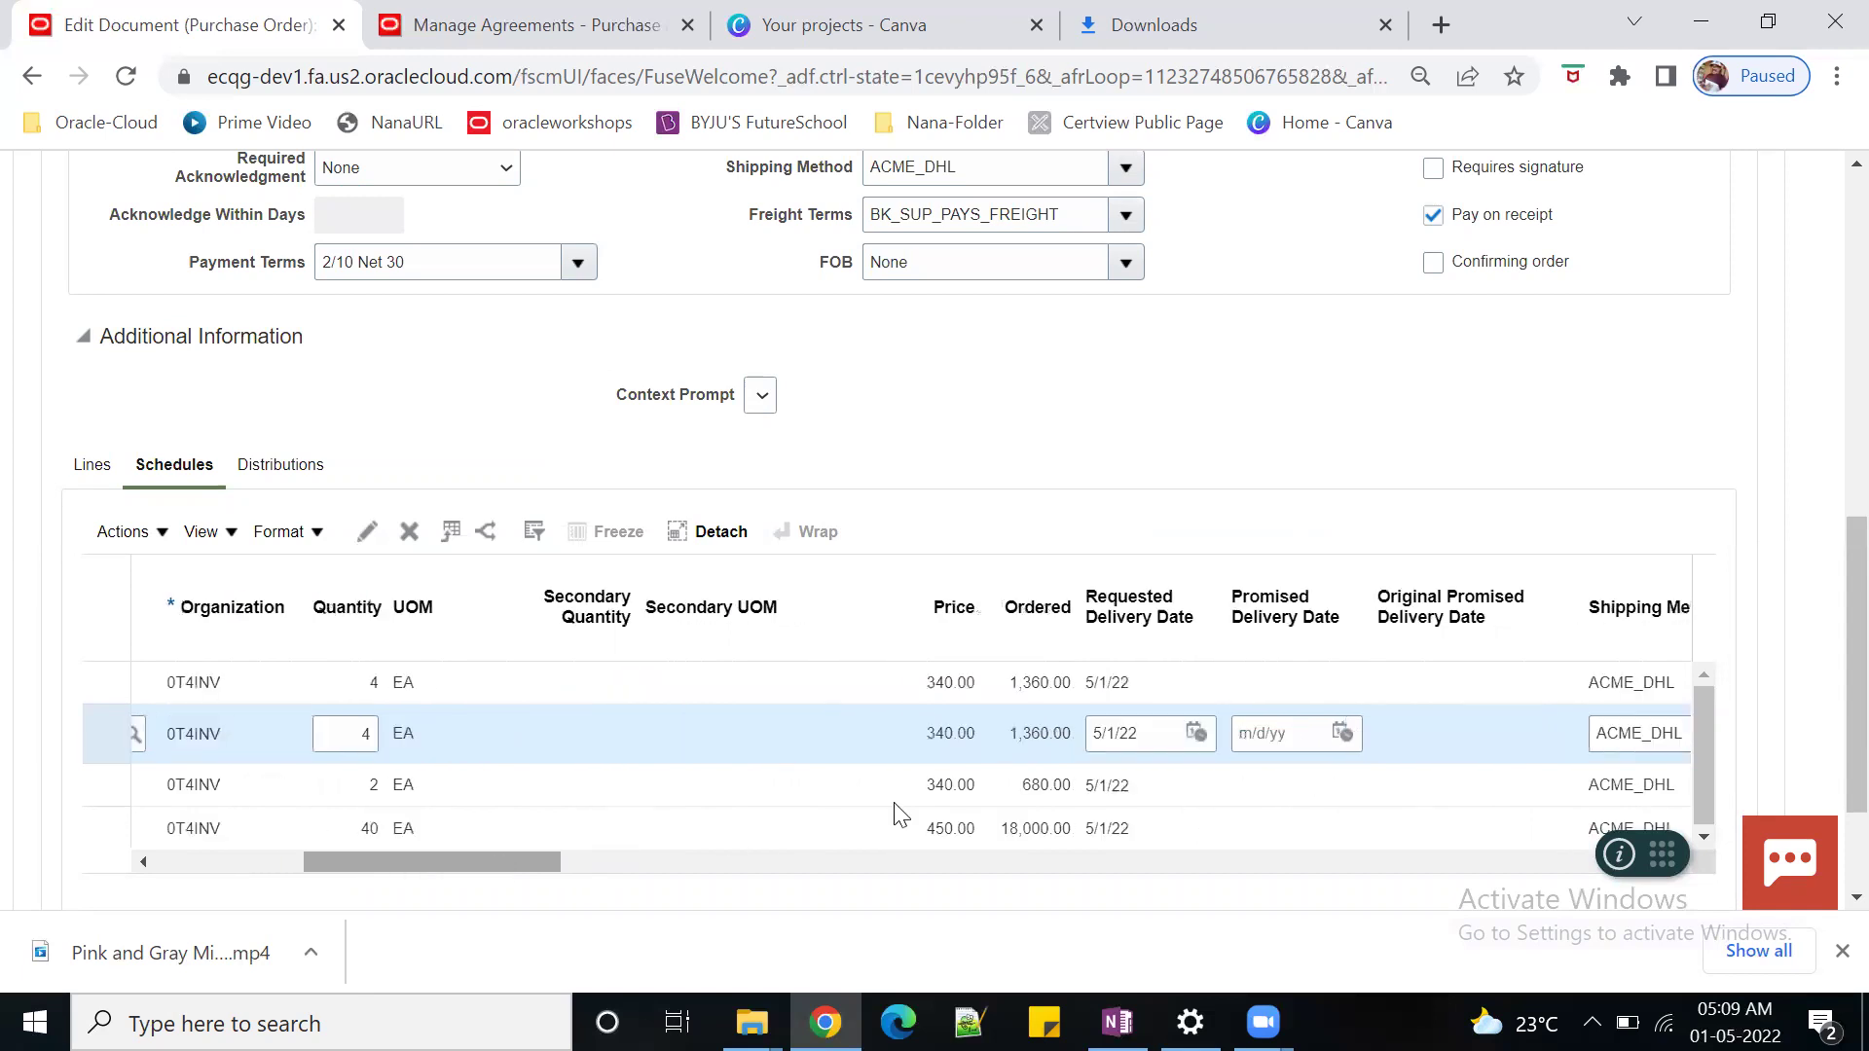
pyautogui.click(1197, 732)
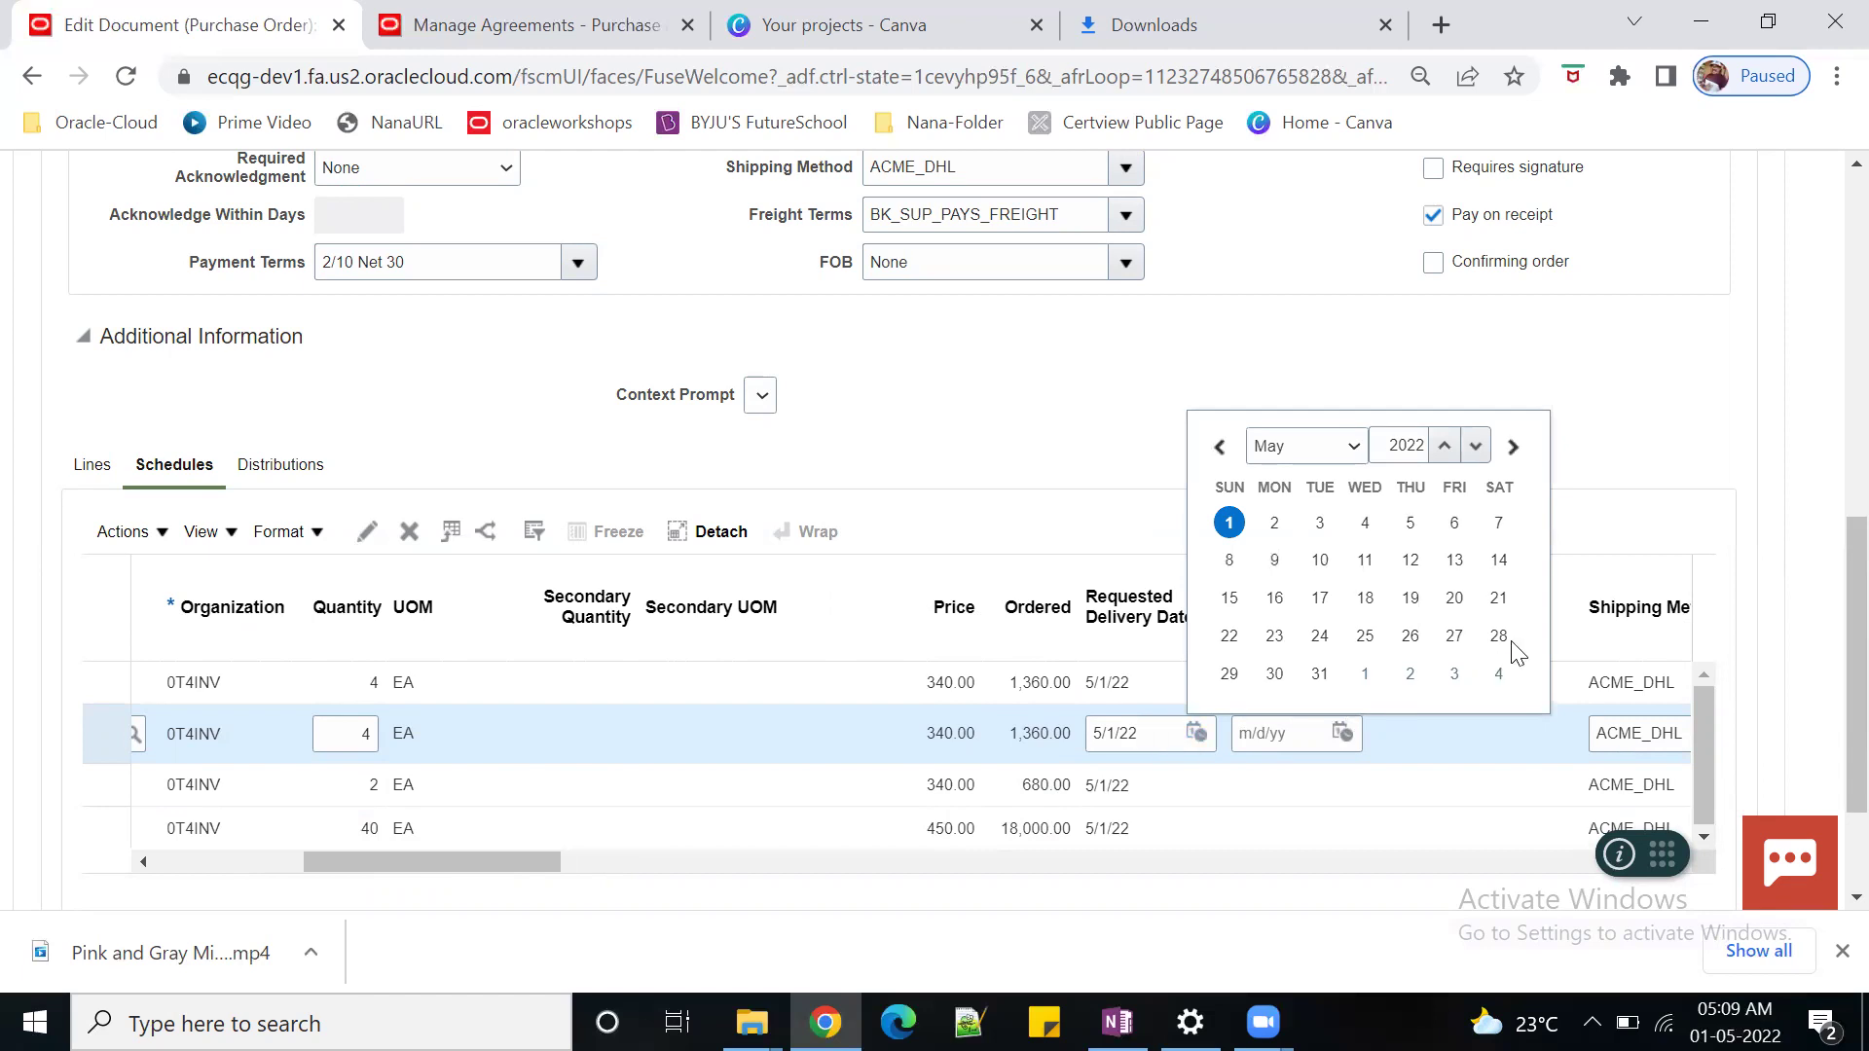
pyautogui.click(1454, 598)
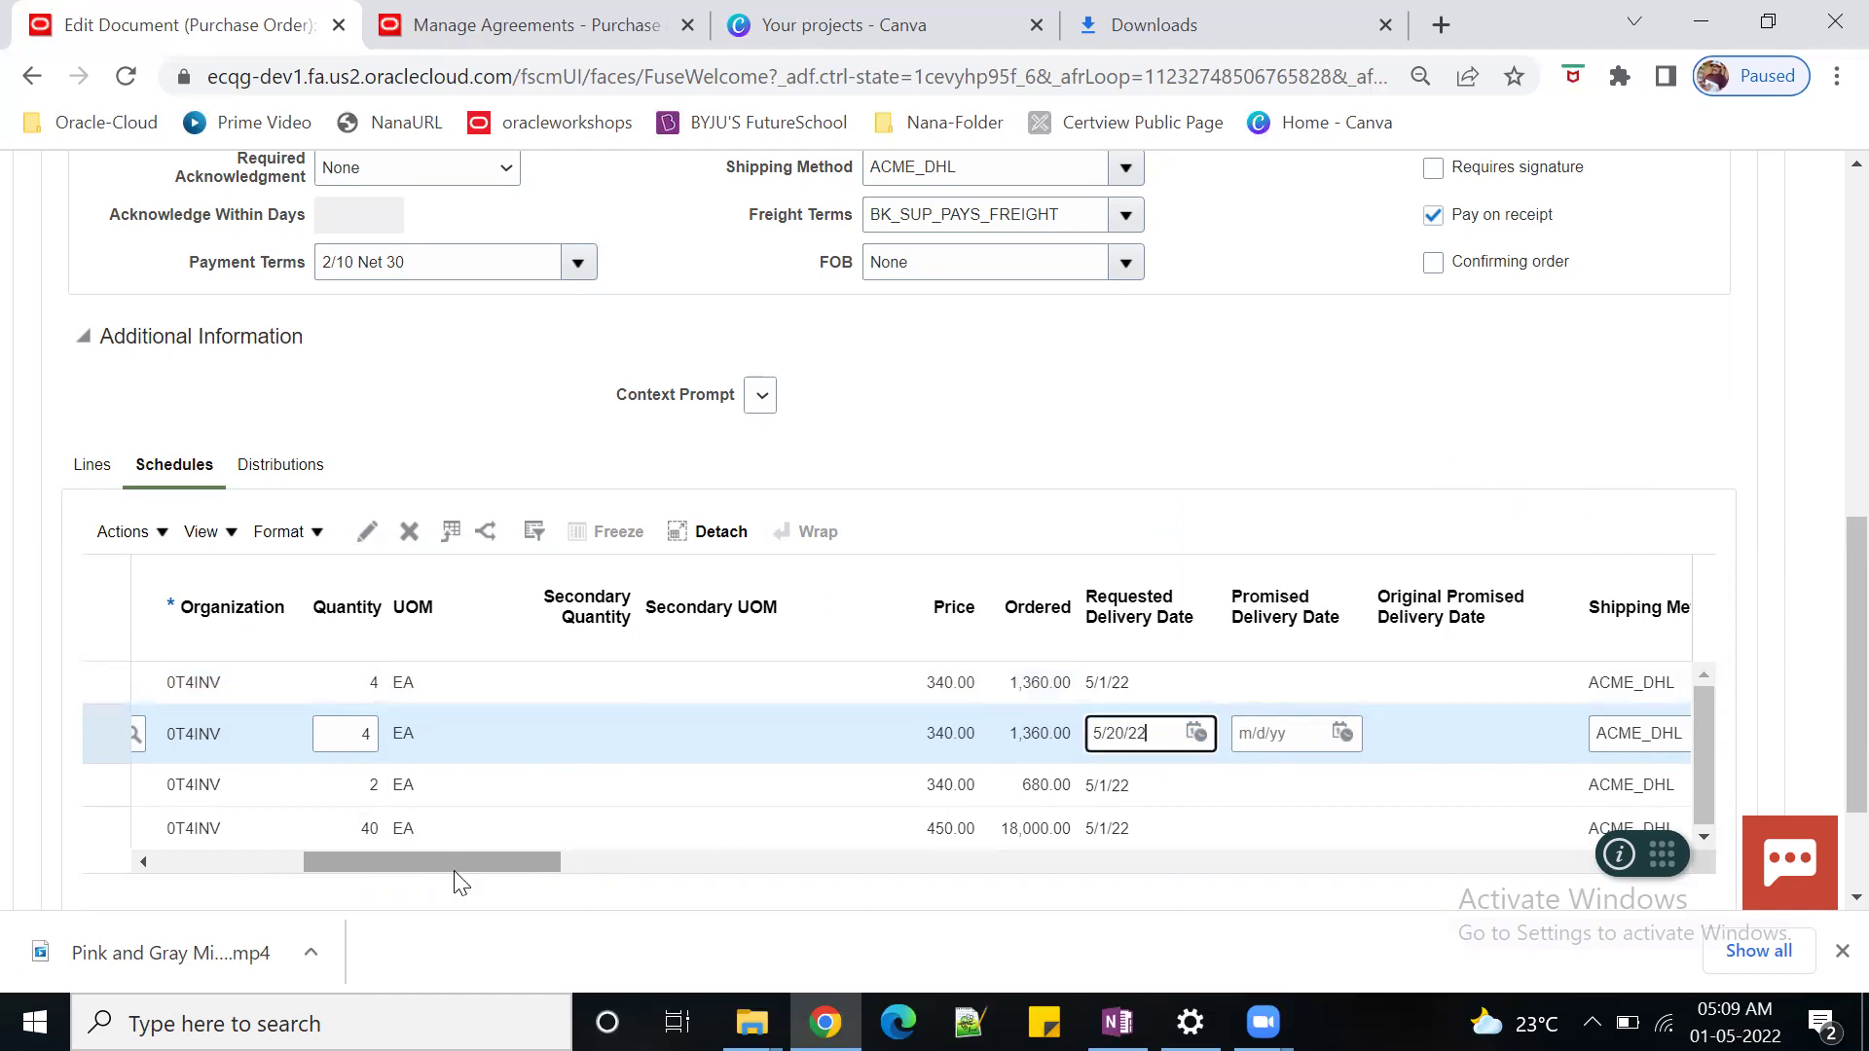
pyautogui.moveTo(454, 866); pyautogui.dragTo(569, 862)
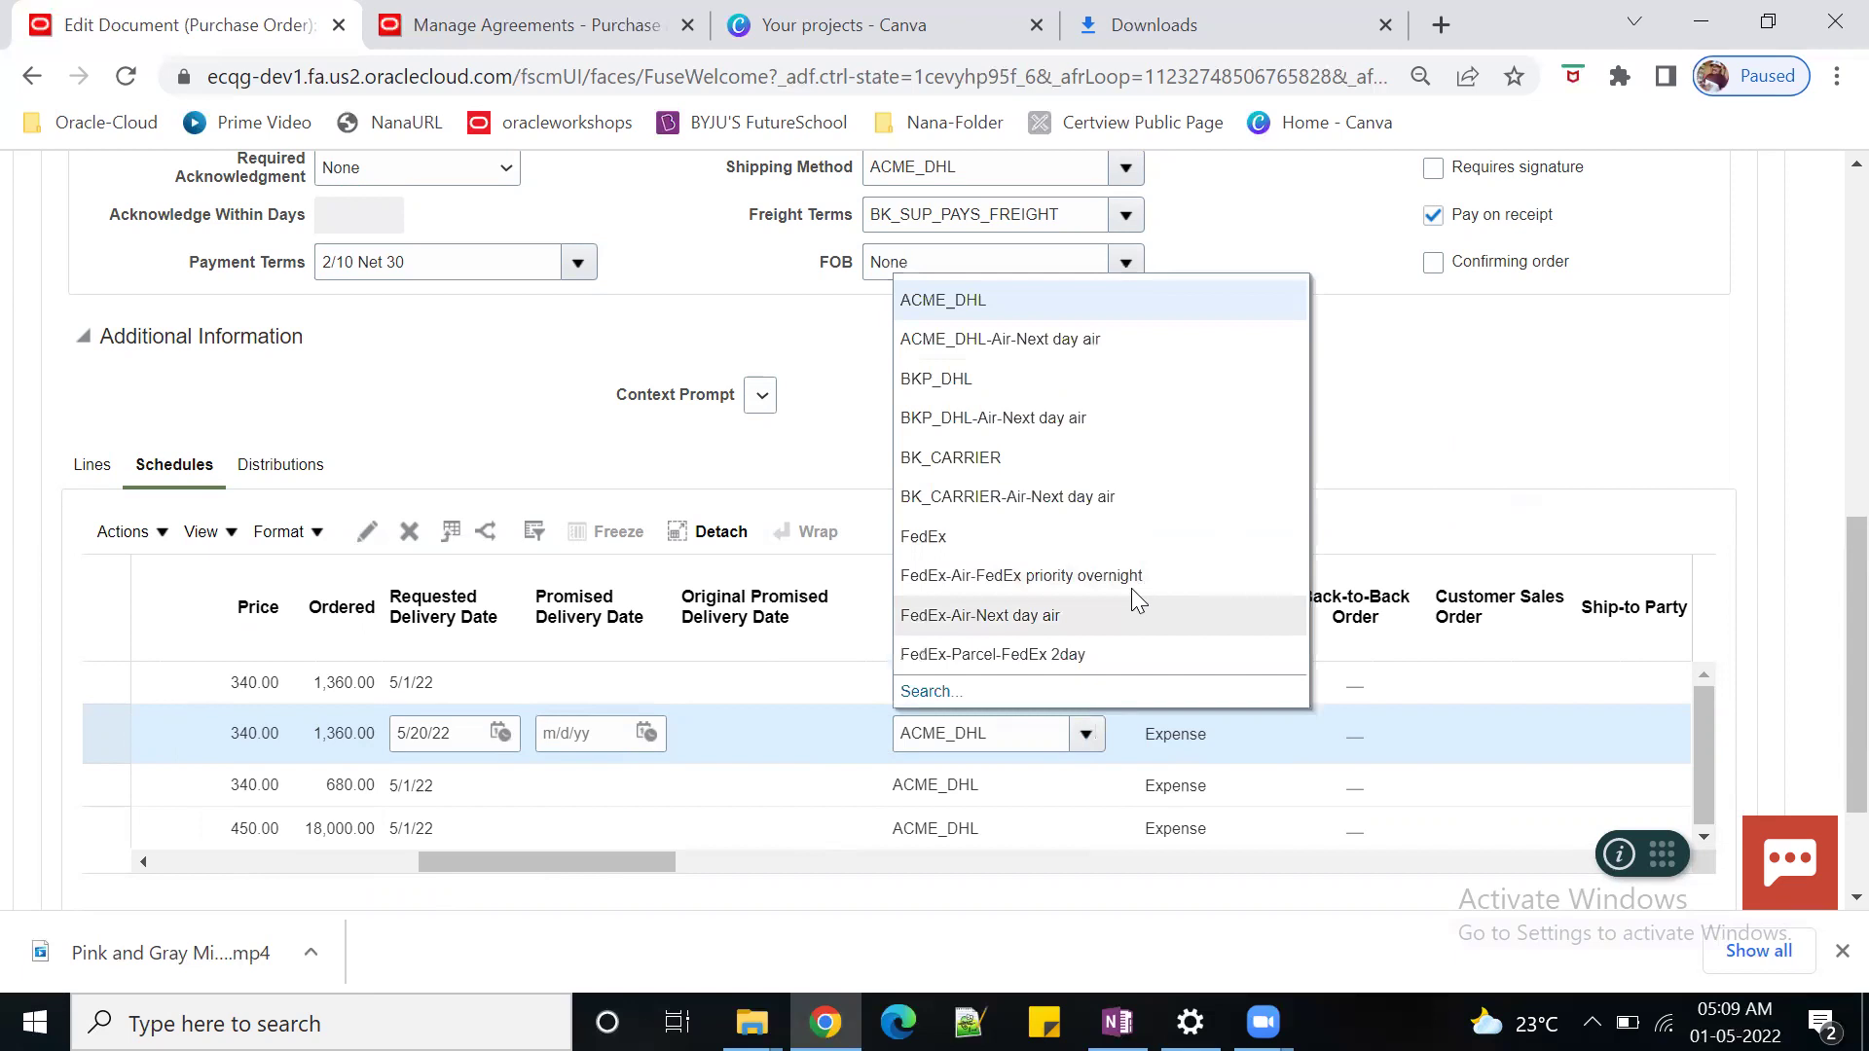
pyautogui.click(1542, 424)
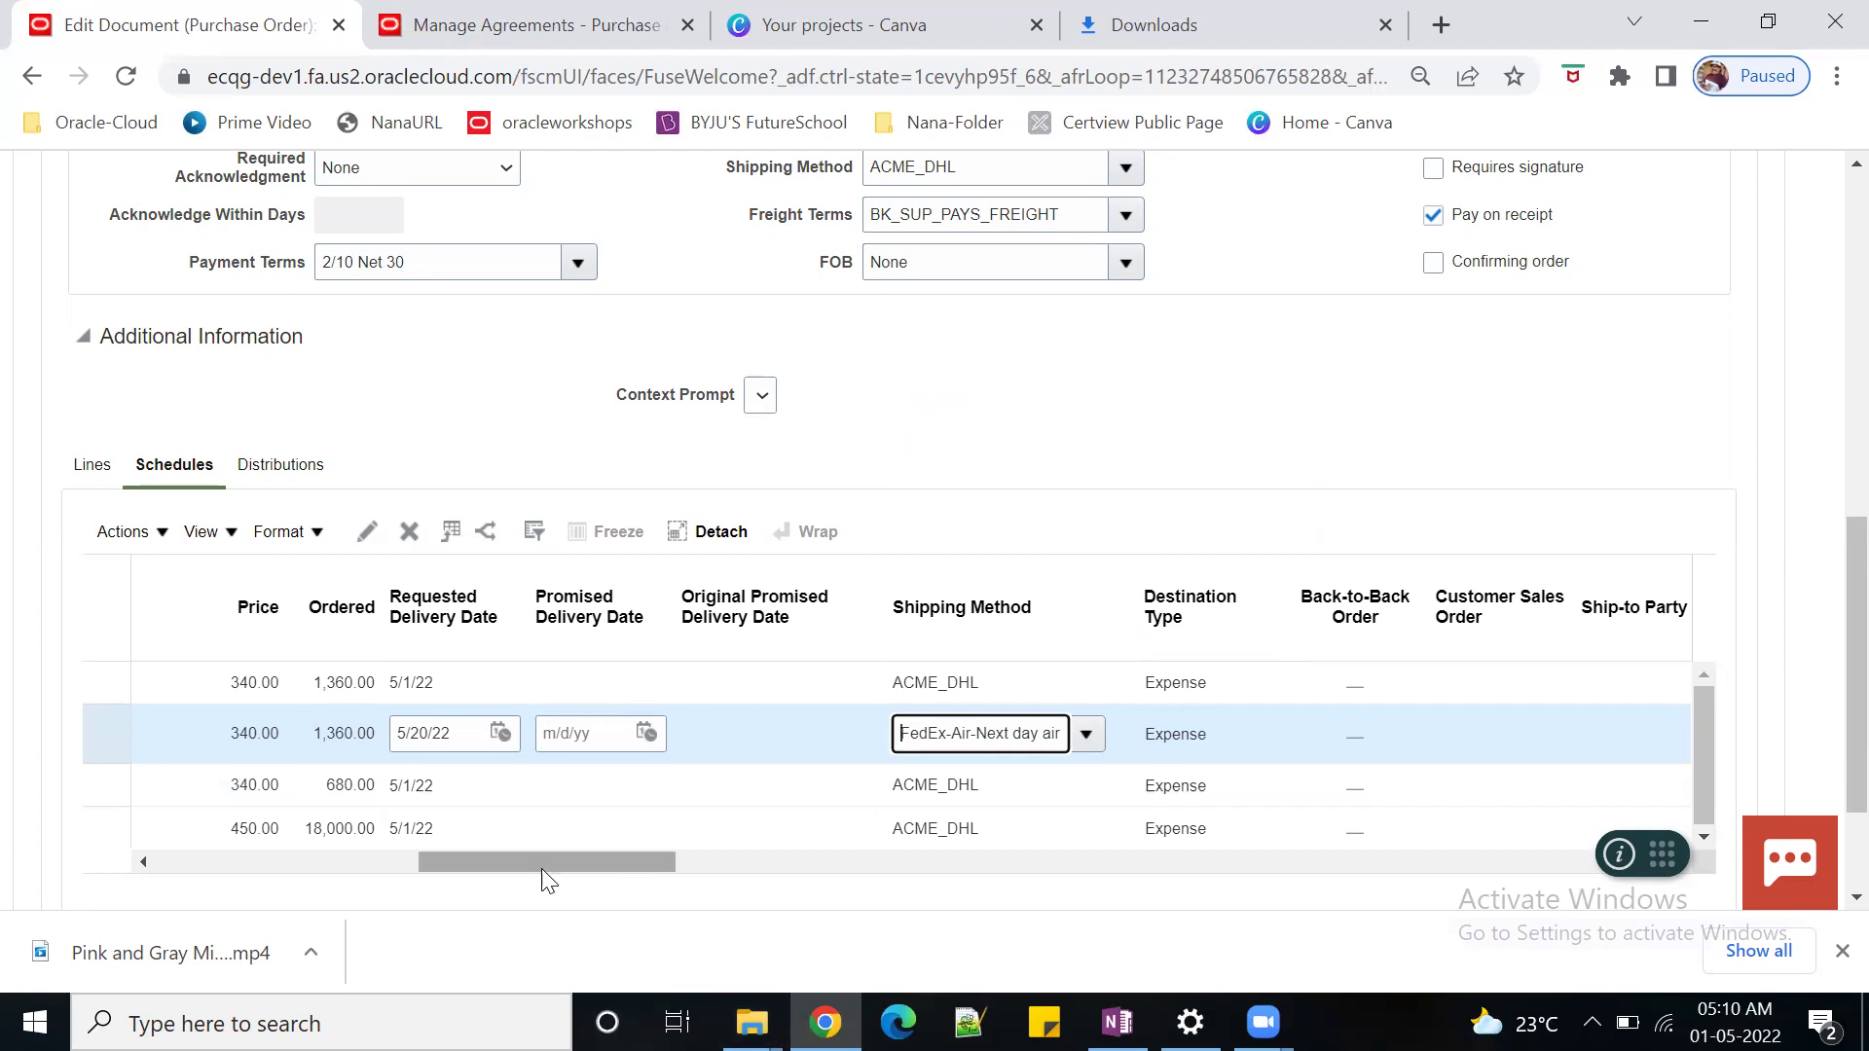
# - Save the purchase order with the edited second schedule
pyautogui.moveTo(533, 862); pyautogui.dragTo(851, 862)
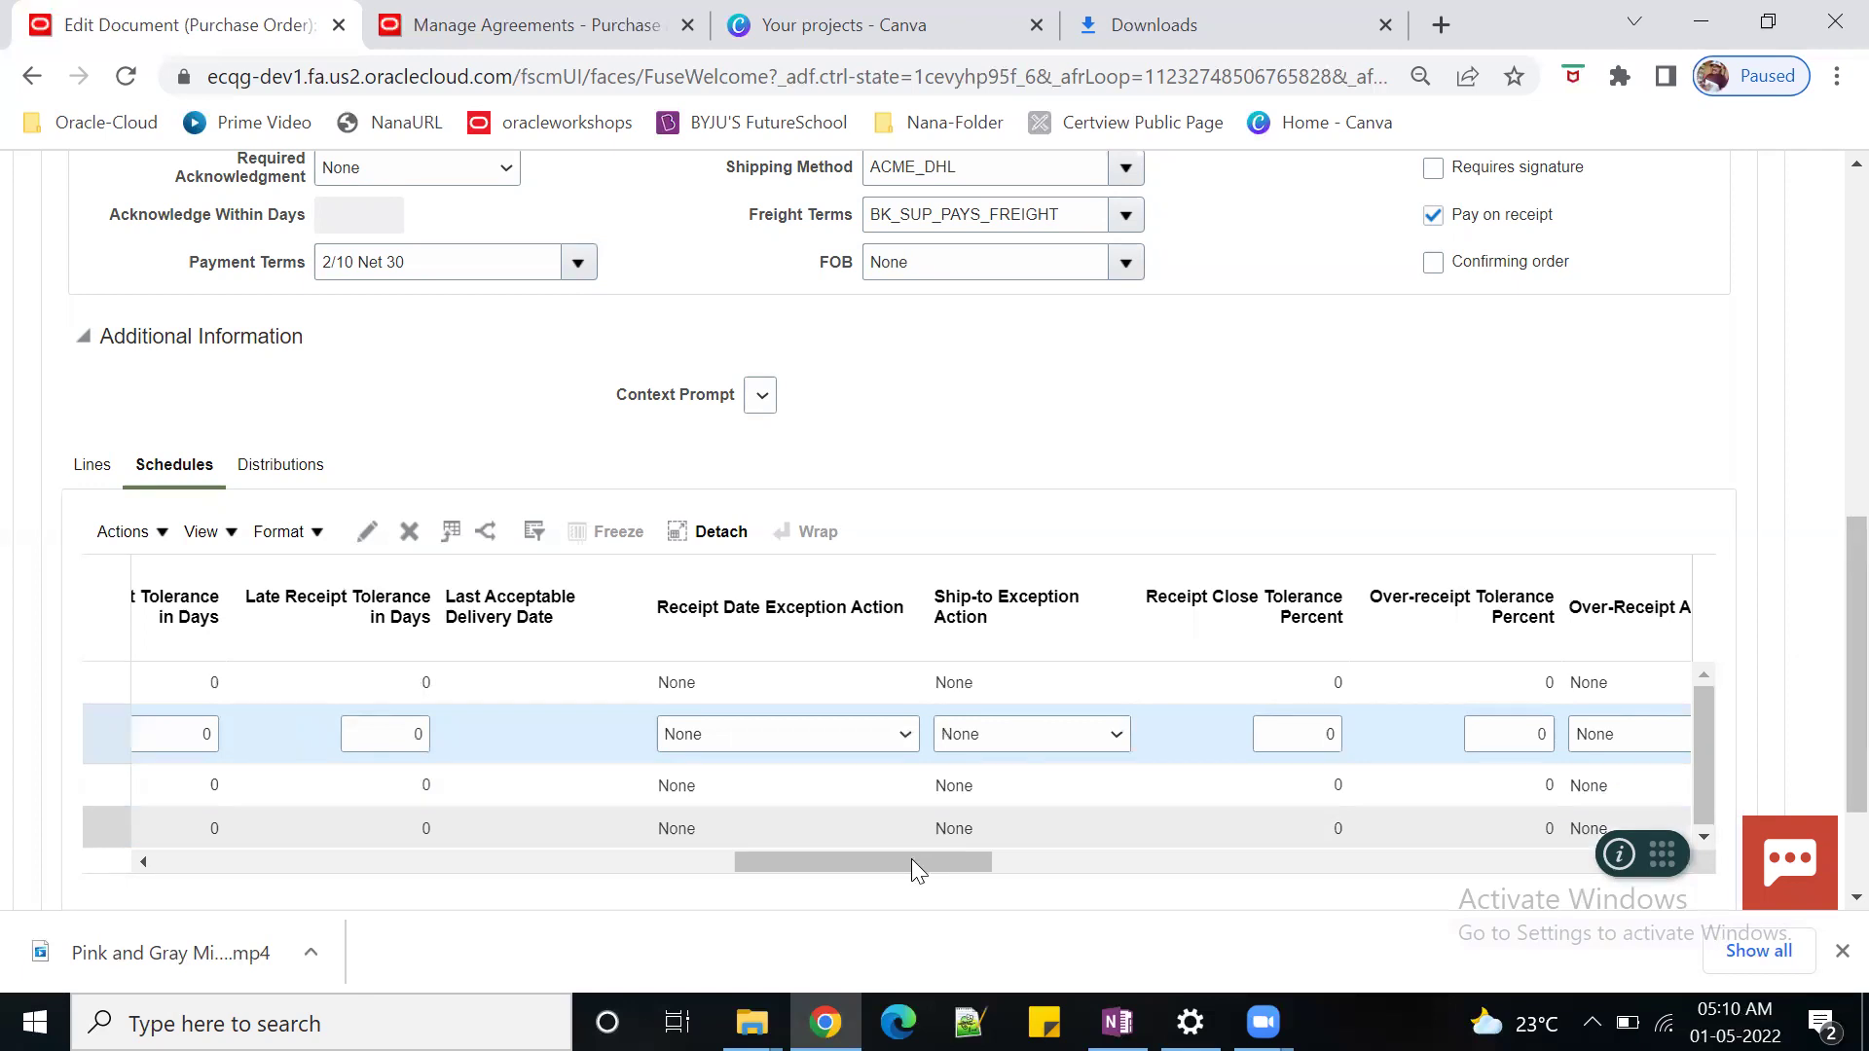
pyautogui.moveTo(907, 866); pyautogui.dragTo(283, 878)
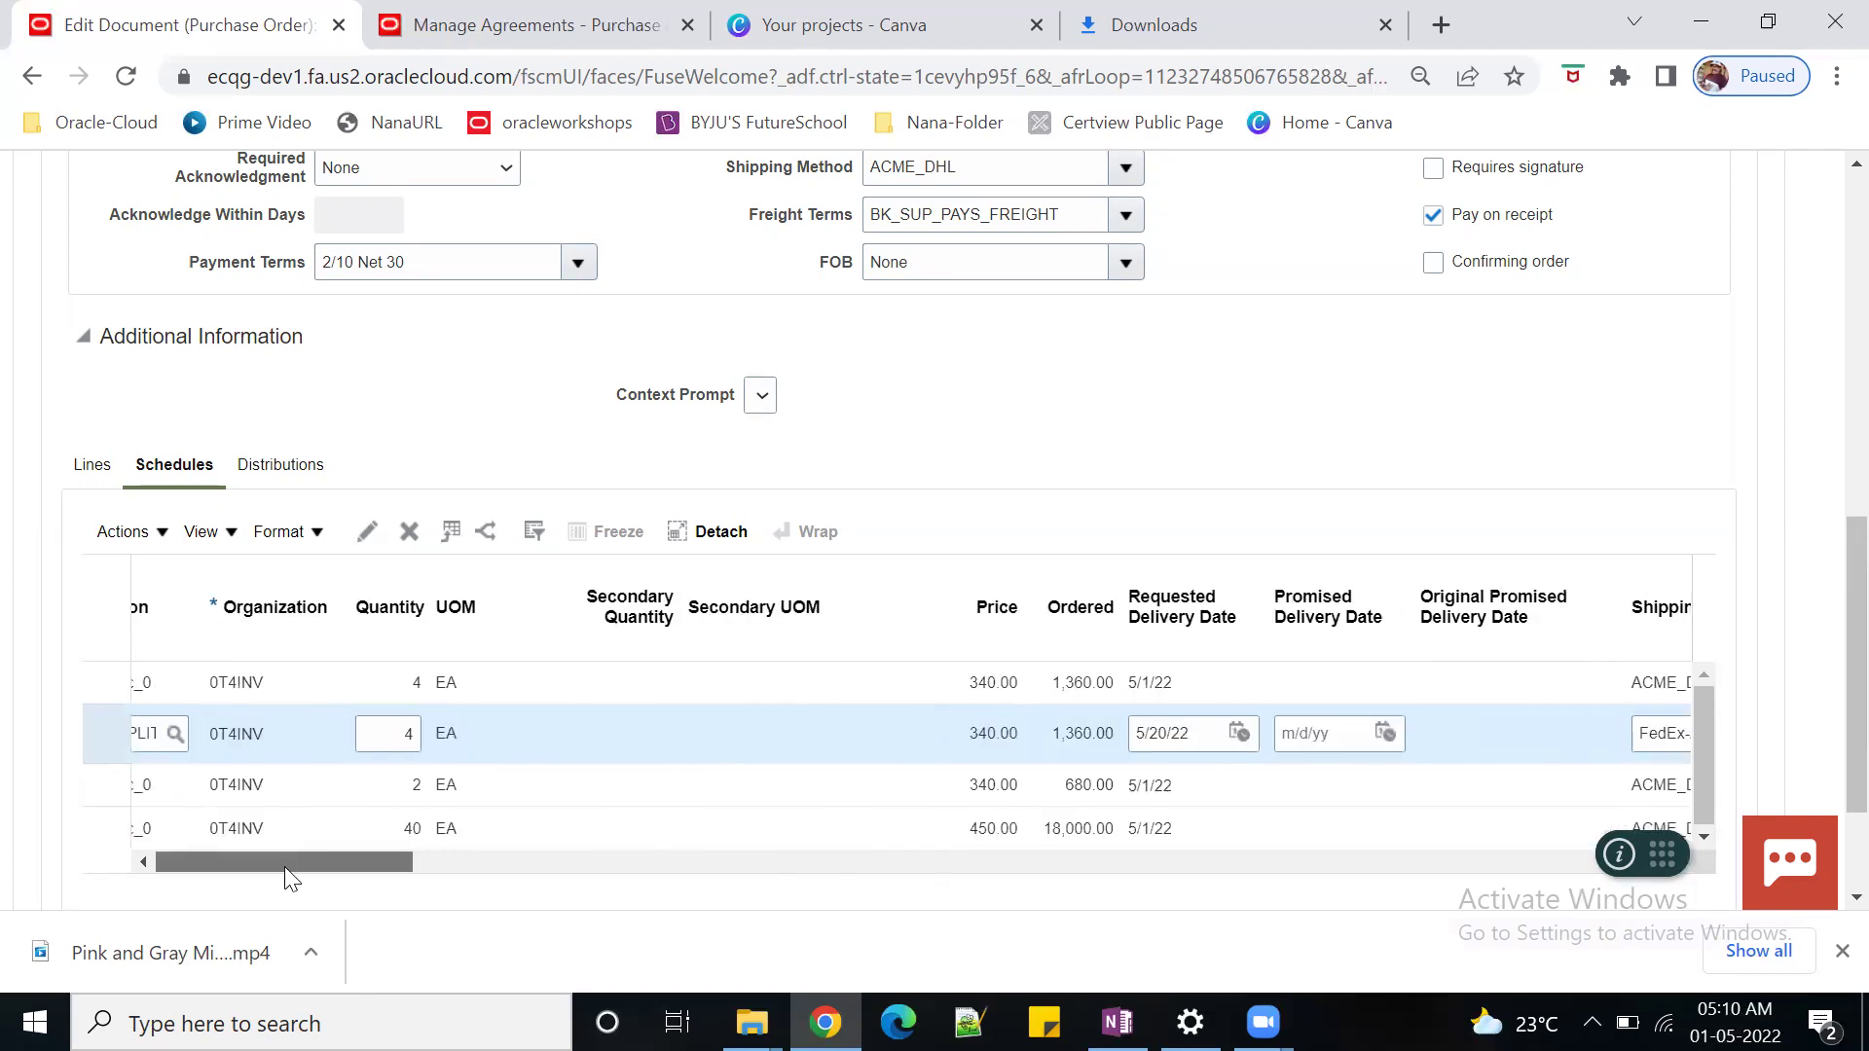
pyautogui.scroll(10, 1192, 558)
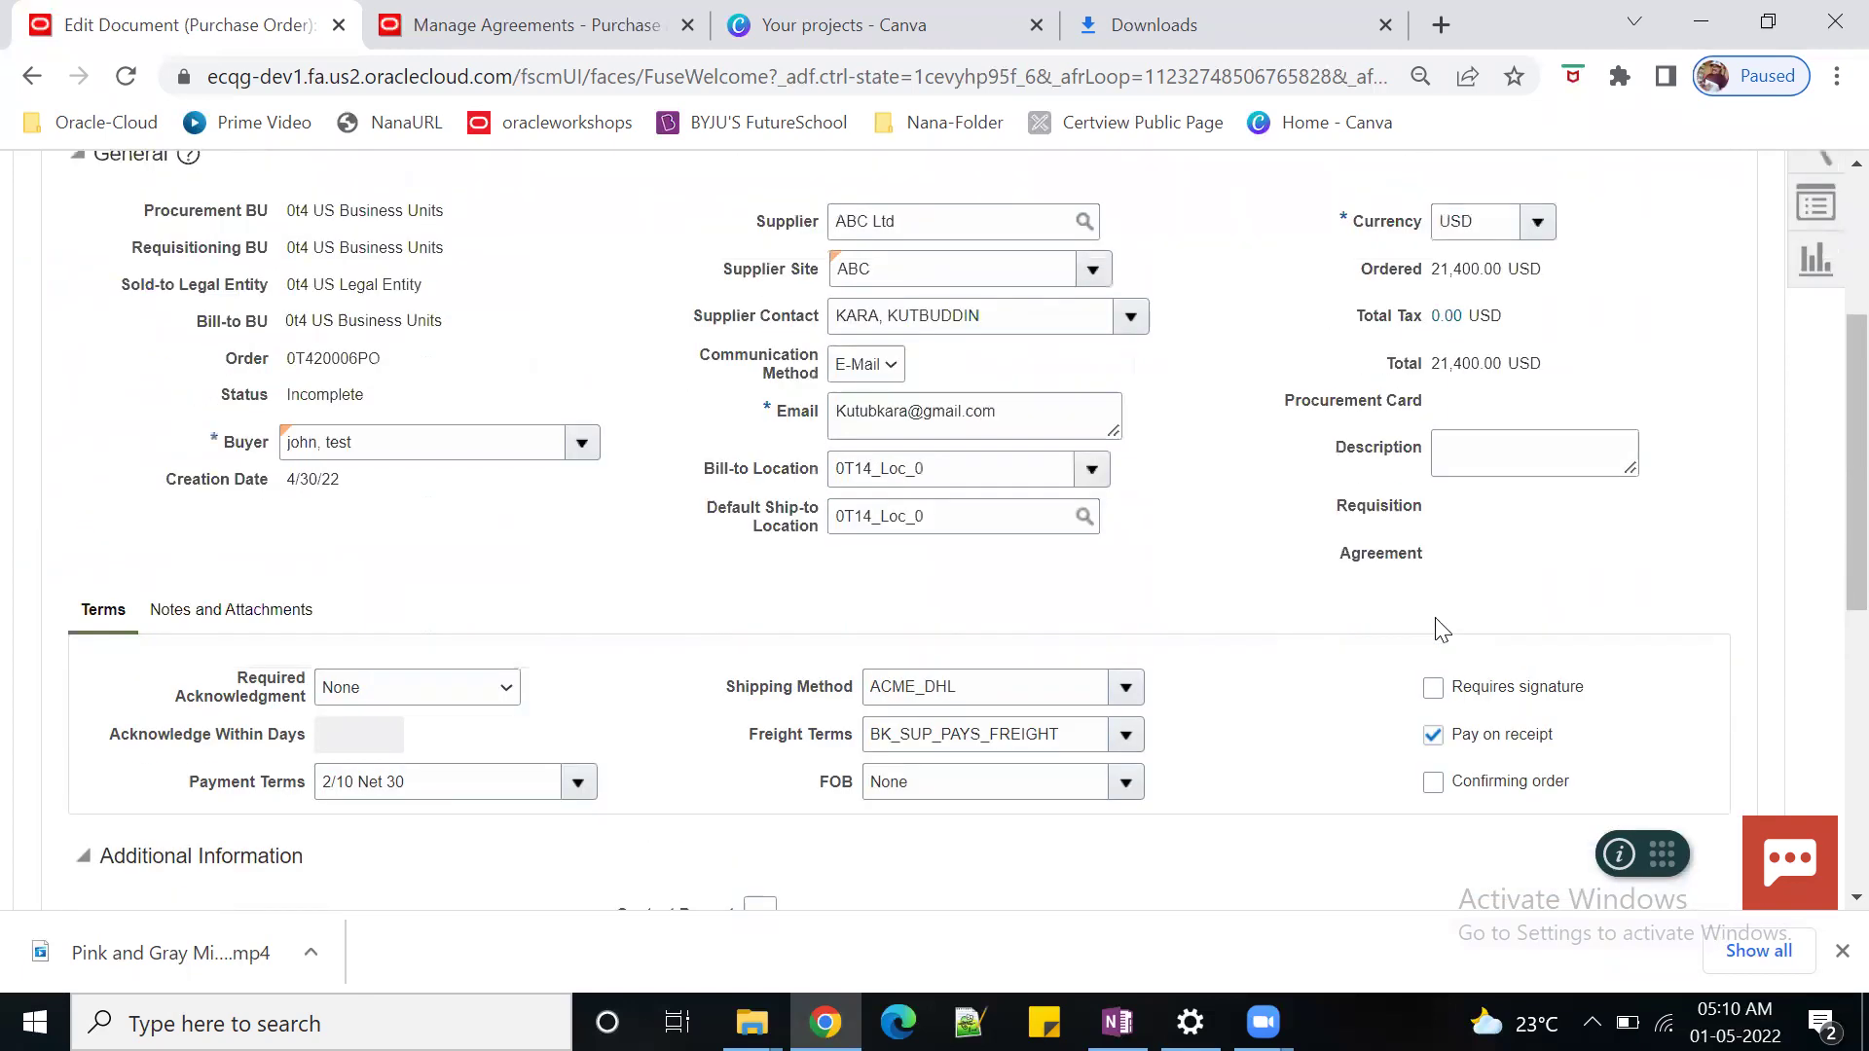
pyautogui.click(1516, 321)
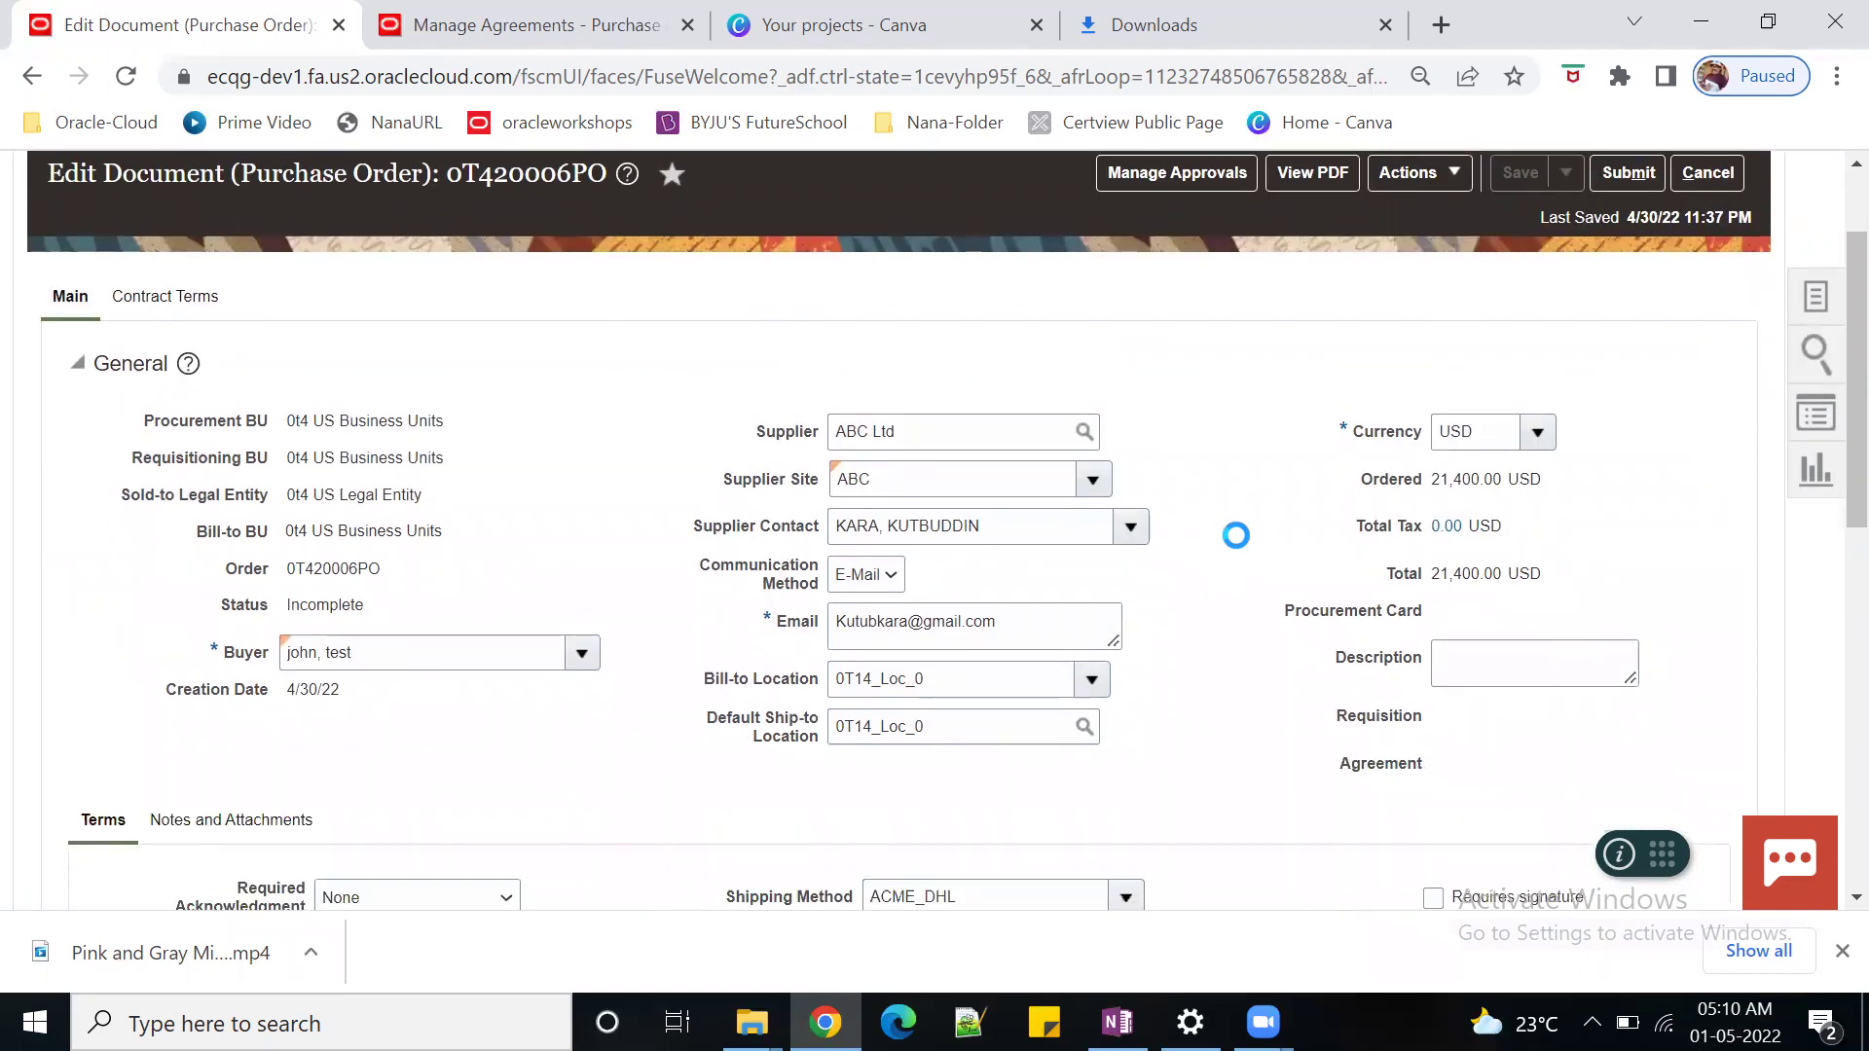
# - Examine the purchase order's distributions, checking the requester, deliver-to location, quantity and PO charge account for line 1's second schedule
pyautogui.scroll(-10, 1236, 538)
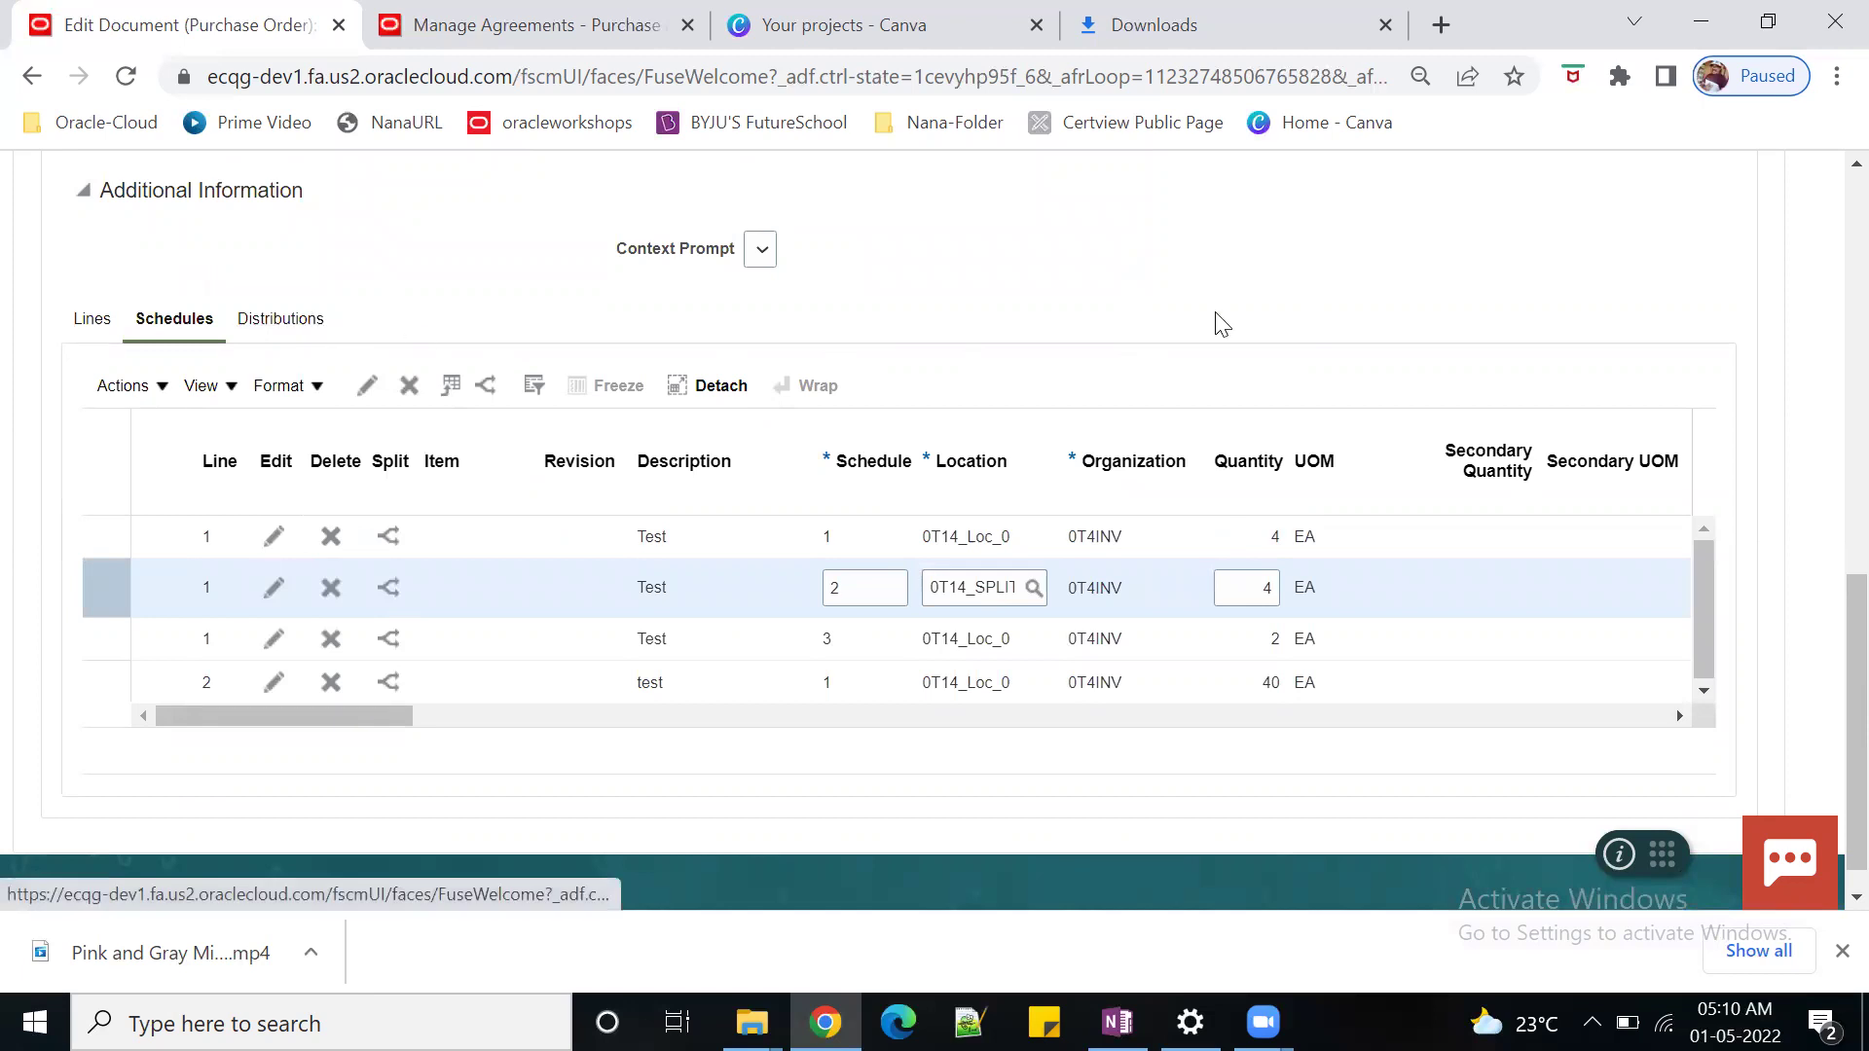
pyautogui.scroll(15, 1266, 350)
pyautogui.scroll(-15, 1314, 467)
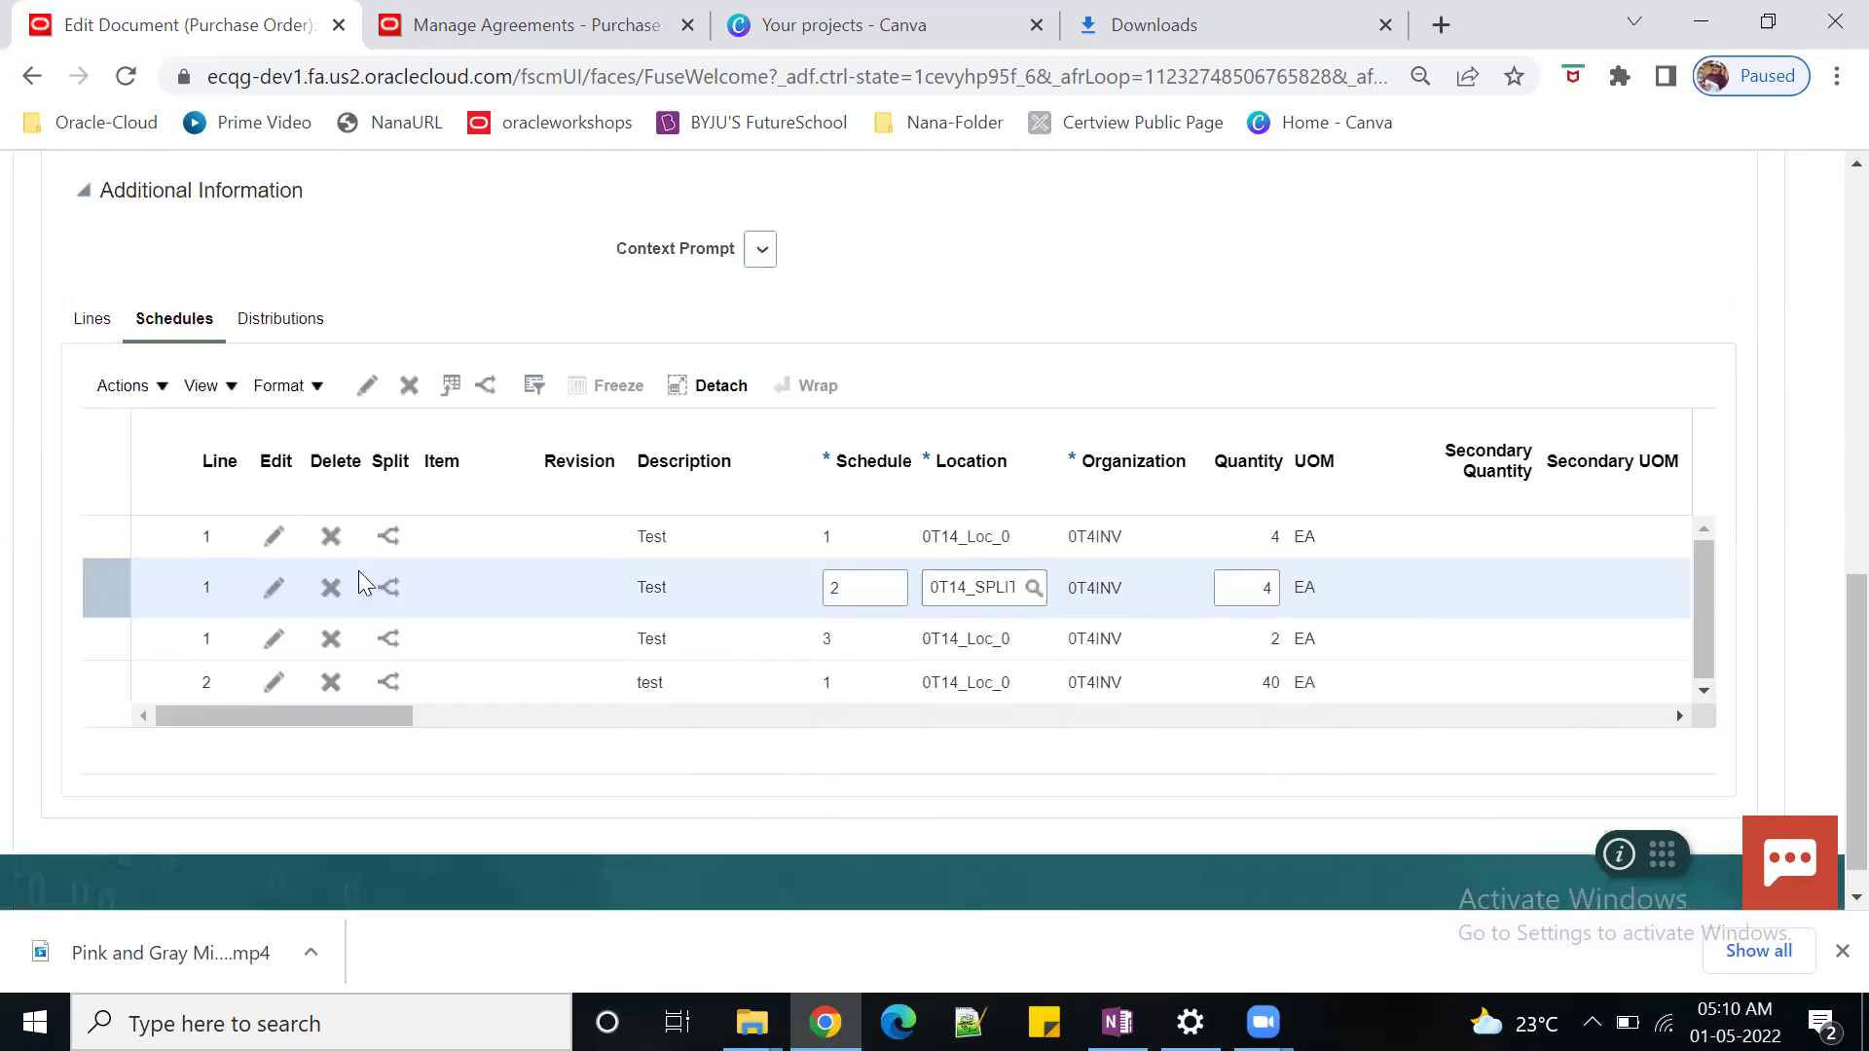
pyautogui.click(281, 320)
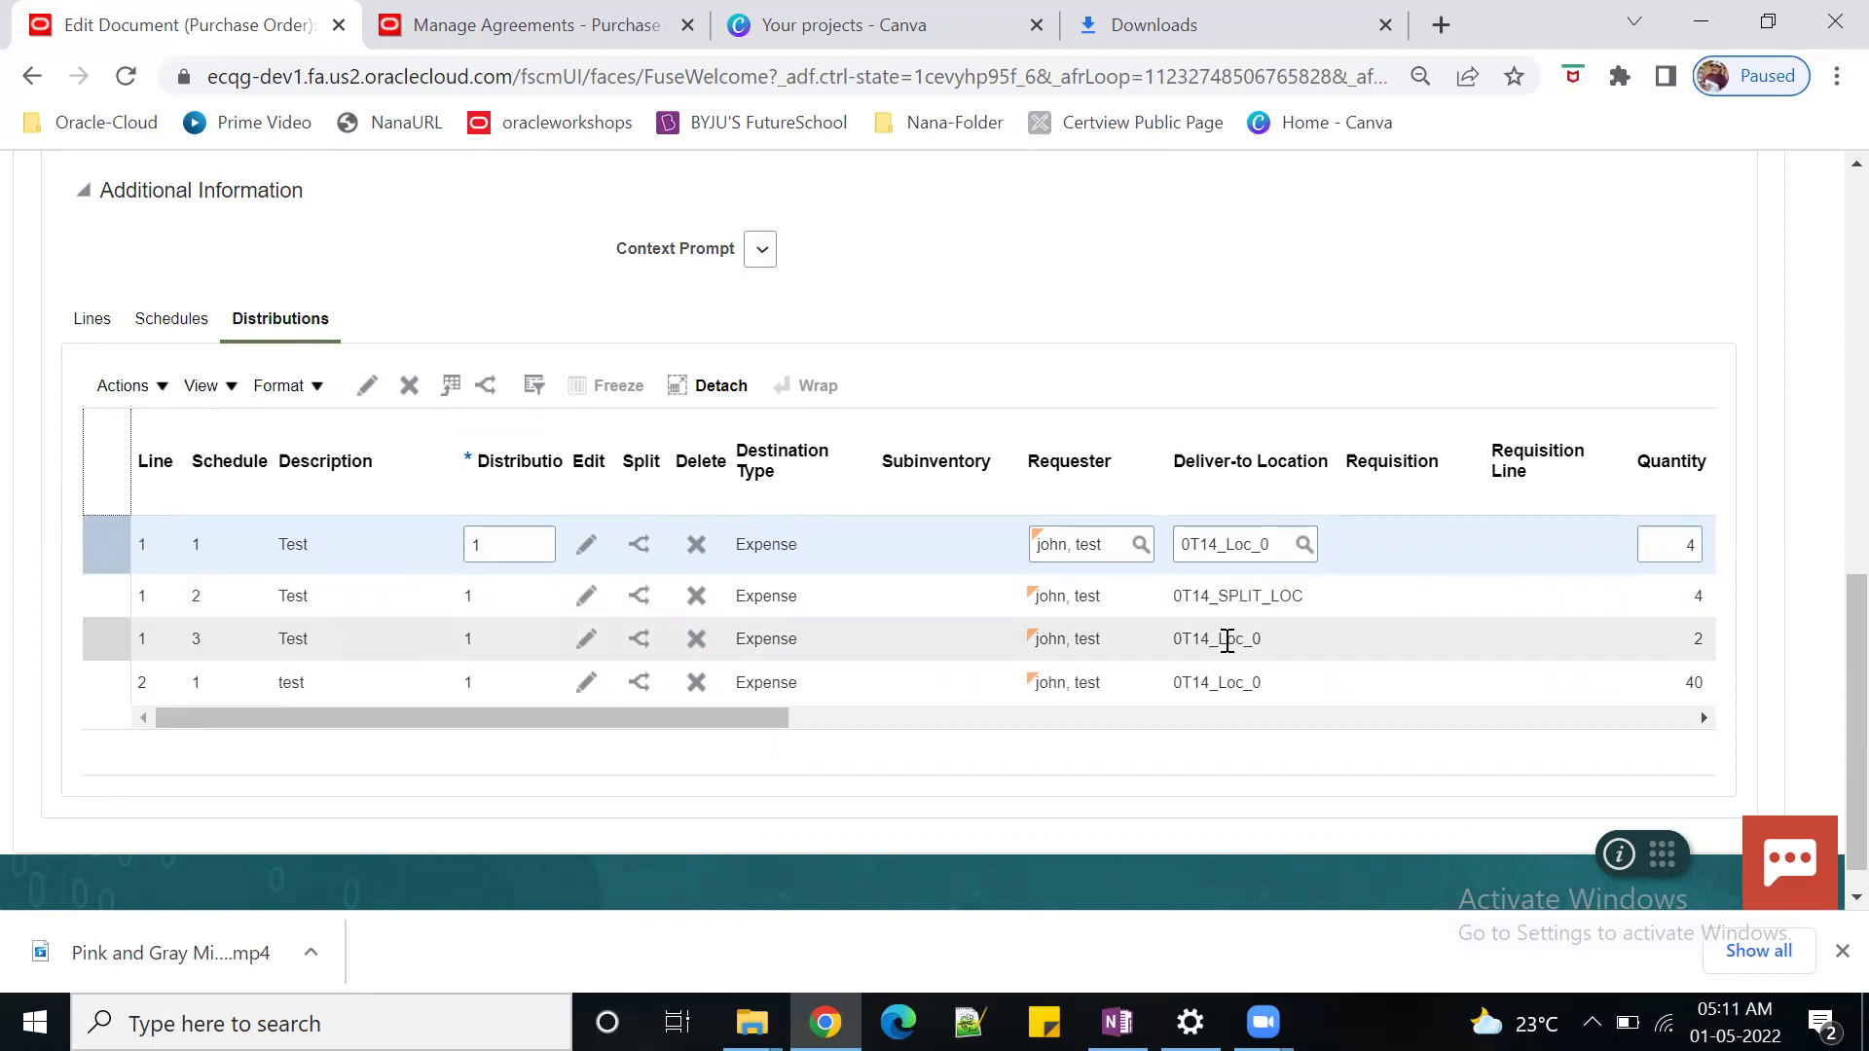
pyautogui.moveTo(627, 725); pyautogui.dragTo(921, 693)
pyautogui.click(1326, 584)
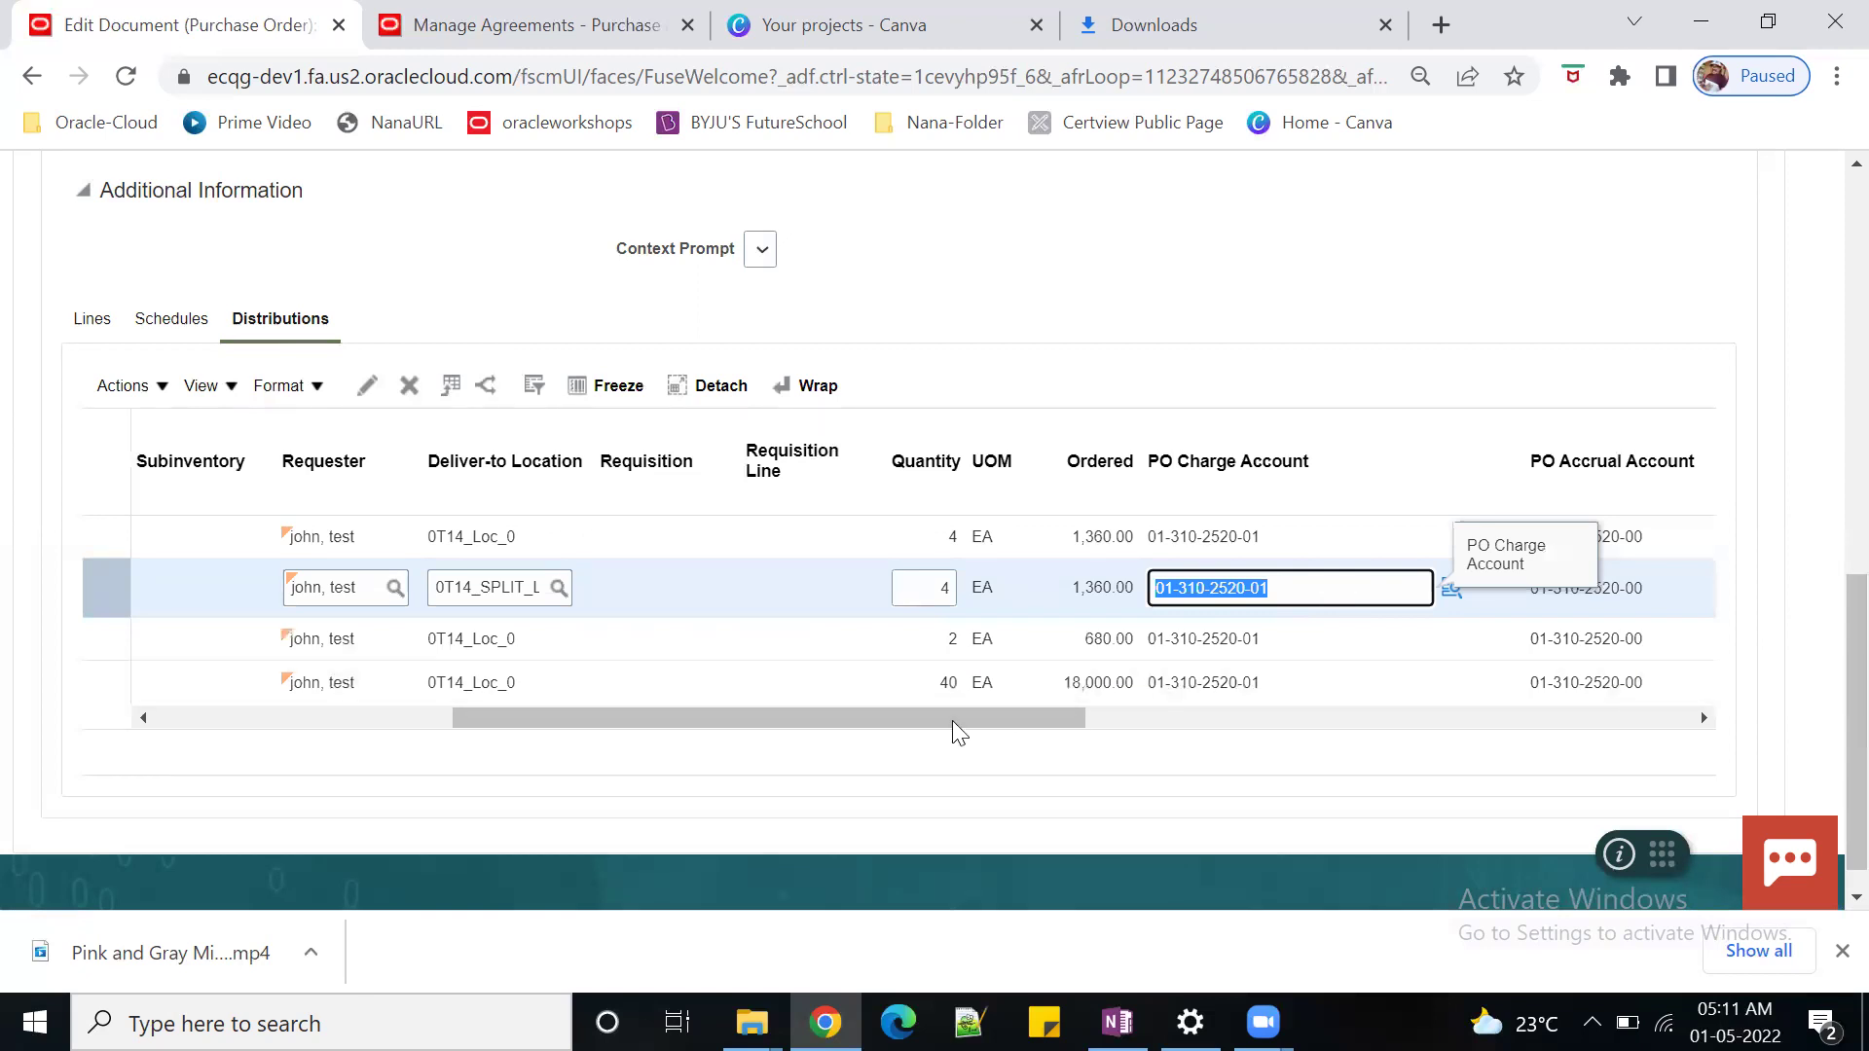
pyautogui.moveTo(952, 715); pyautogui.dragTo(776, 717)
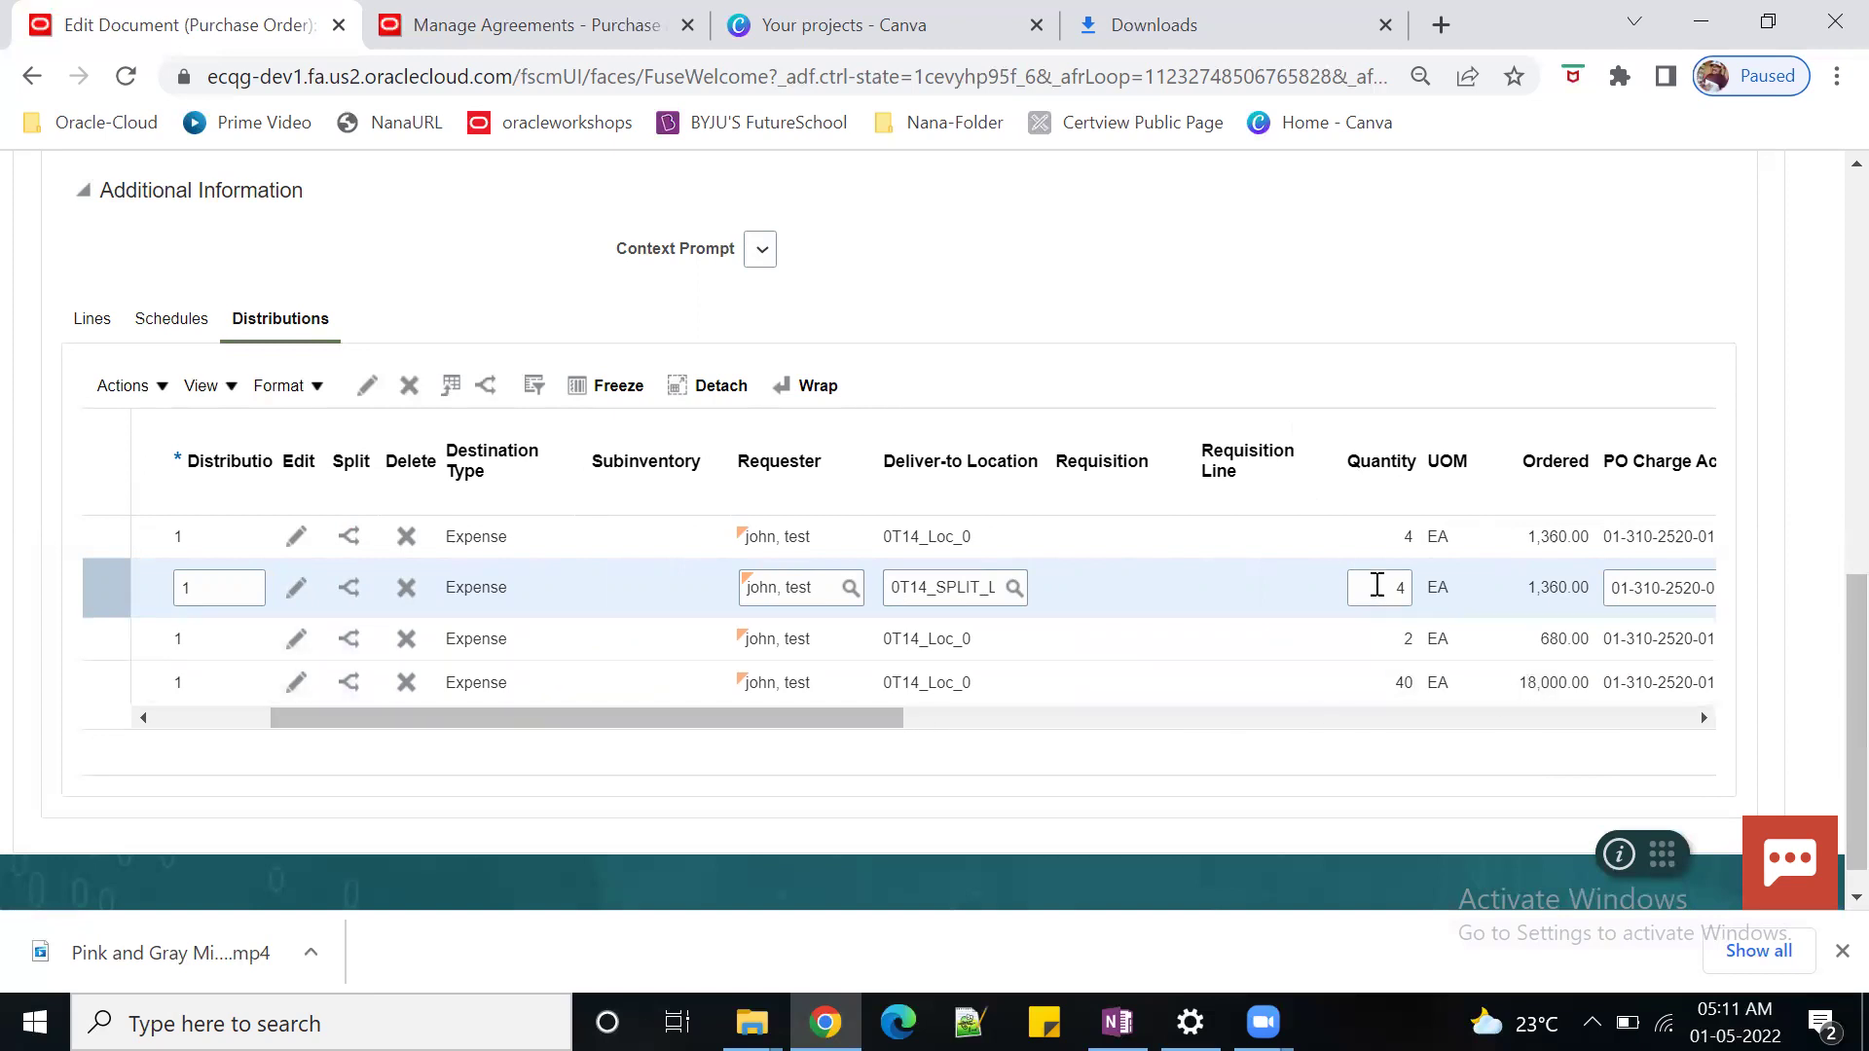
pyautogui.moveTo(852, 714); pyautogui.dragTo(795, 721)
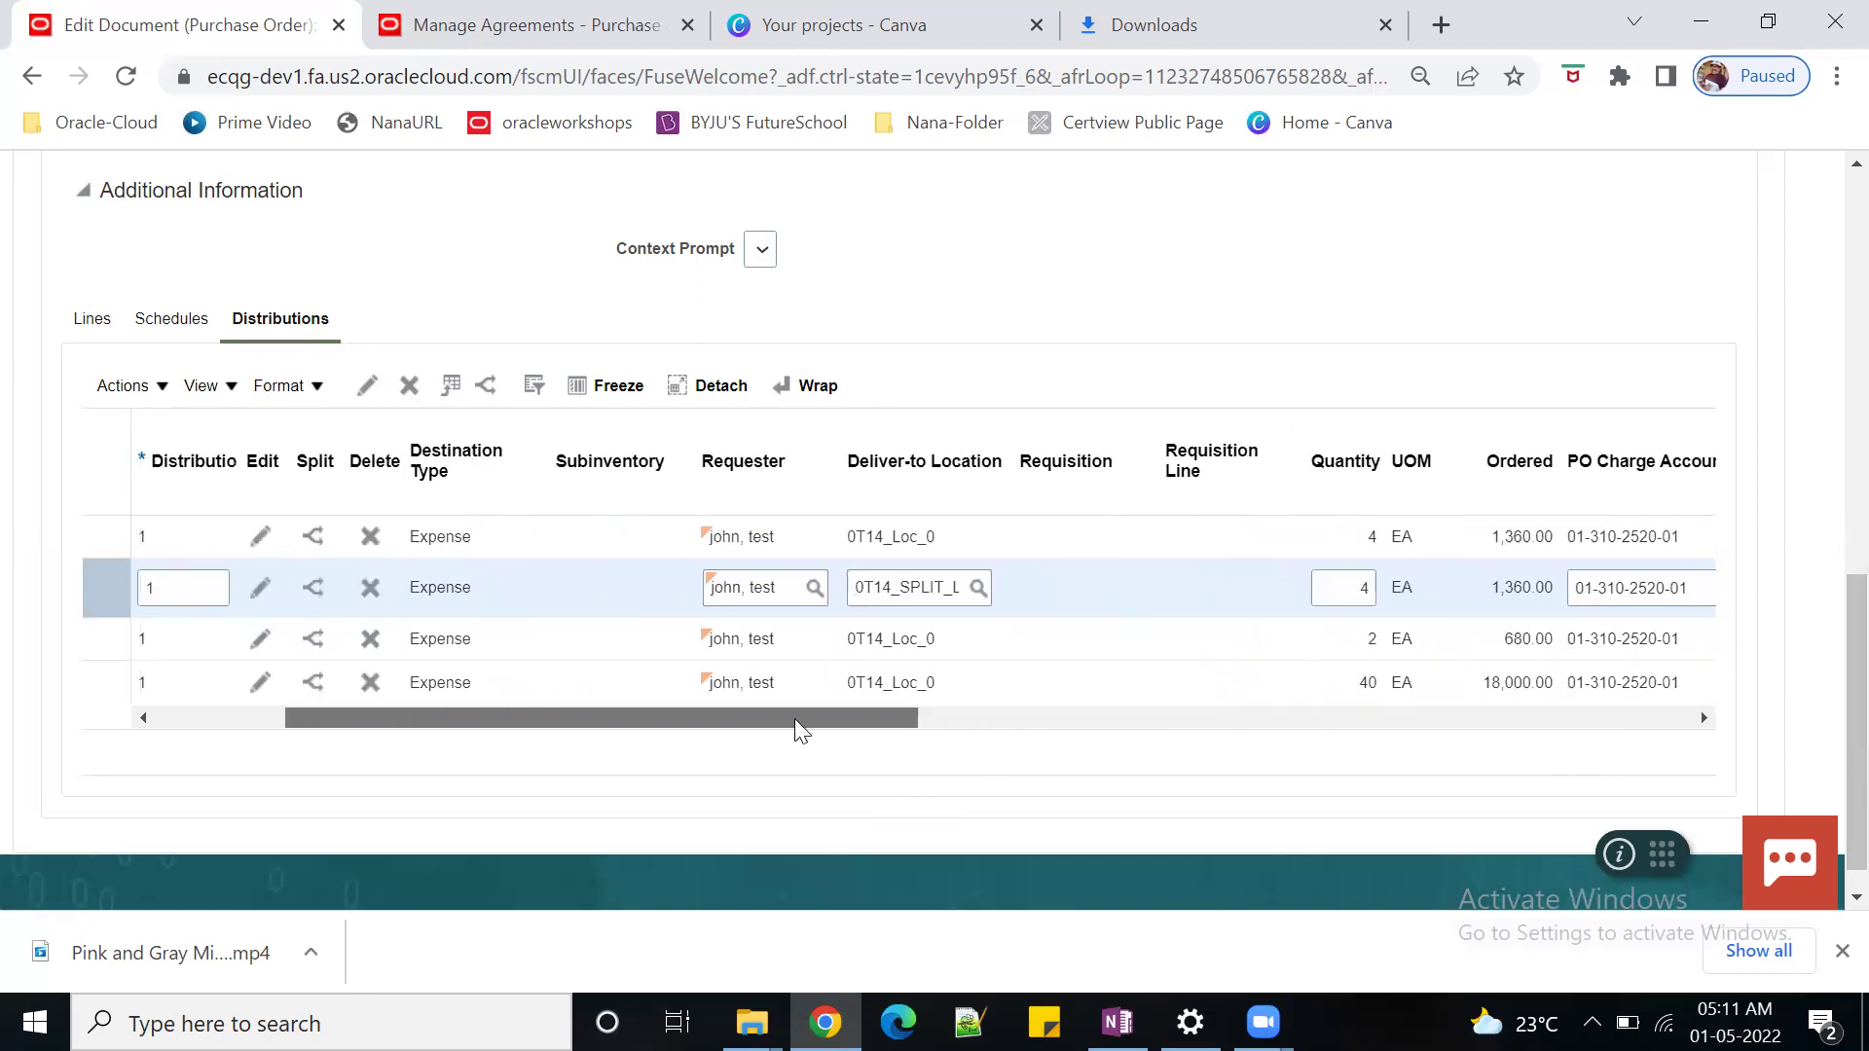
pyautogui.moveTo(791, 588); pyautogui.dragTo(695, 588)
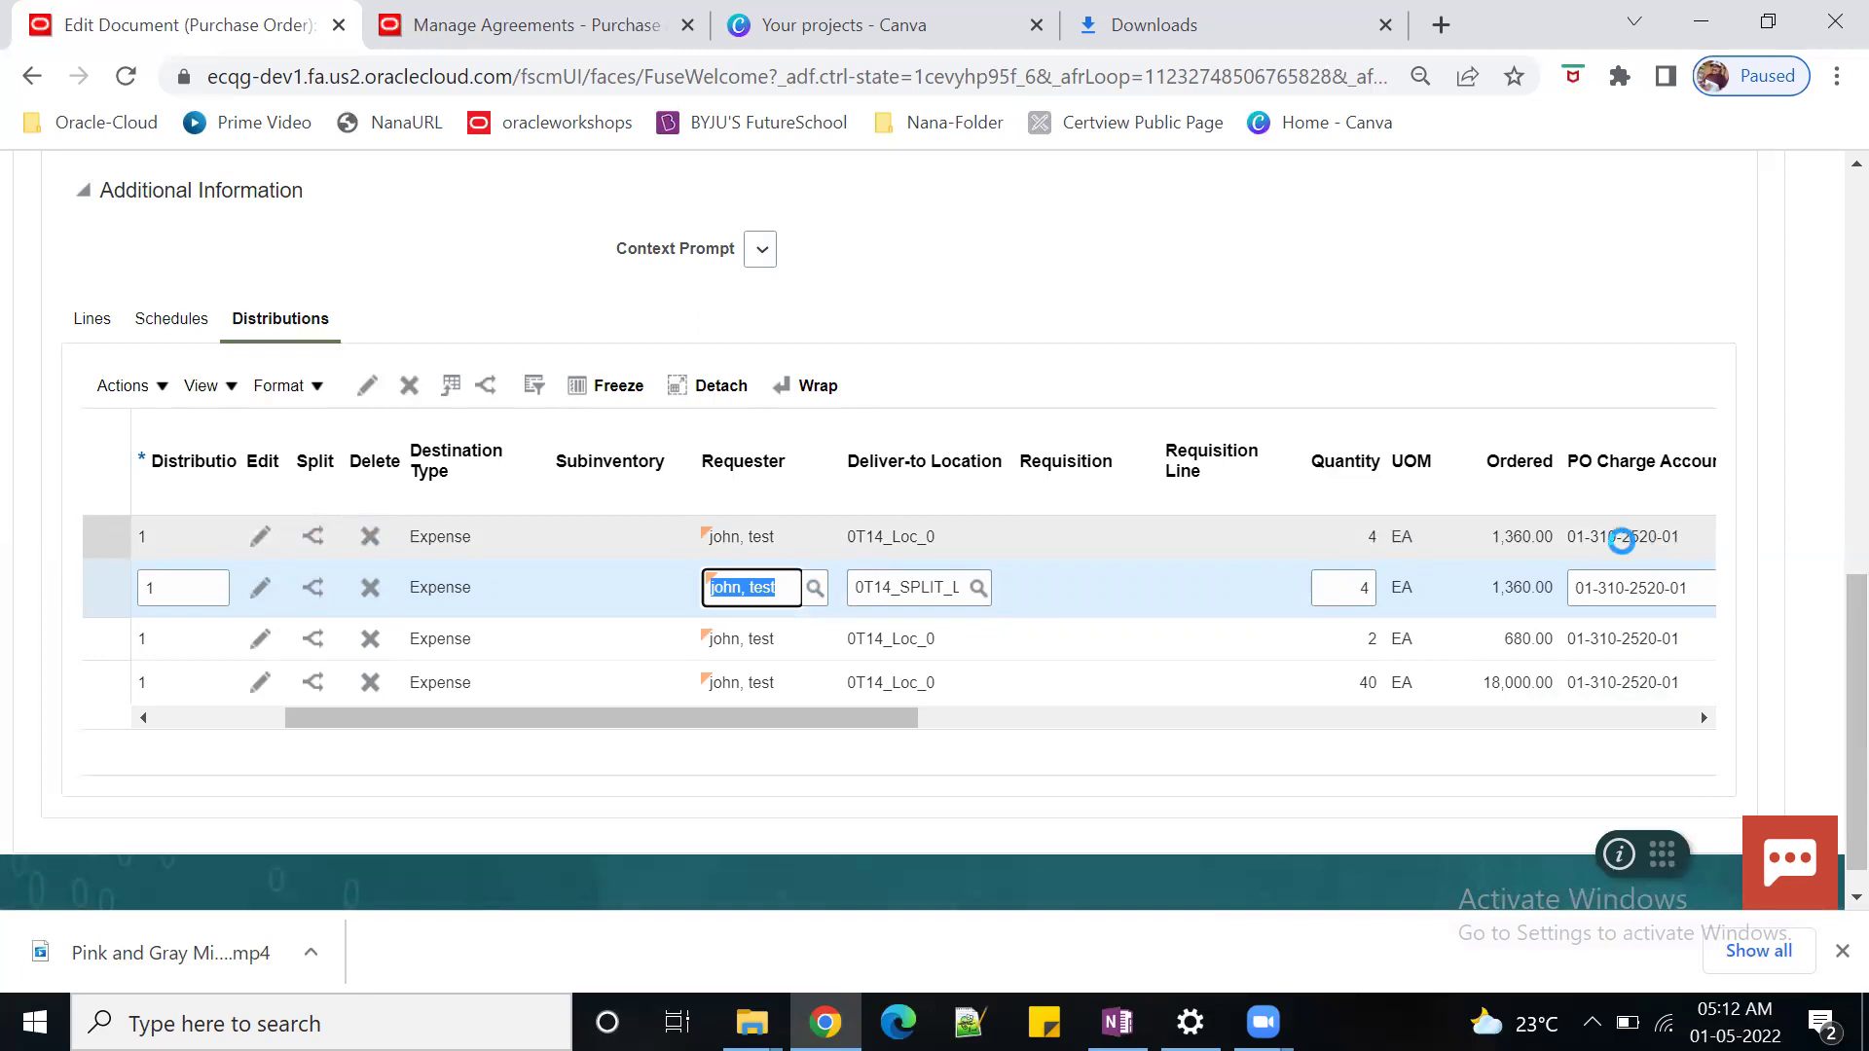
pyautogui.click(1344, 597)
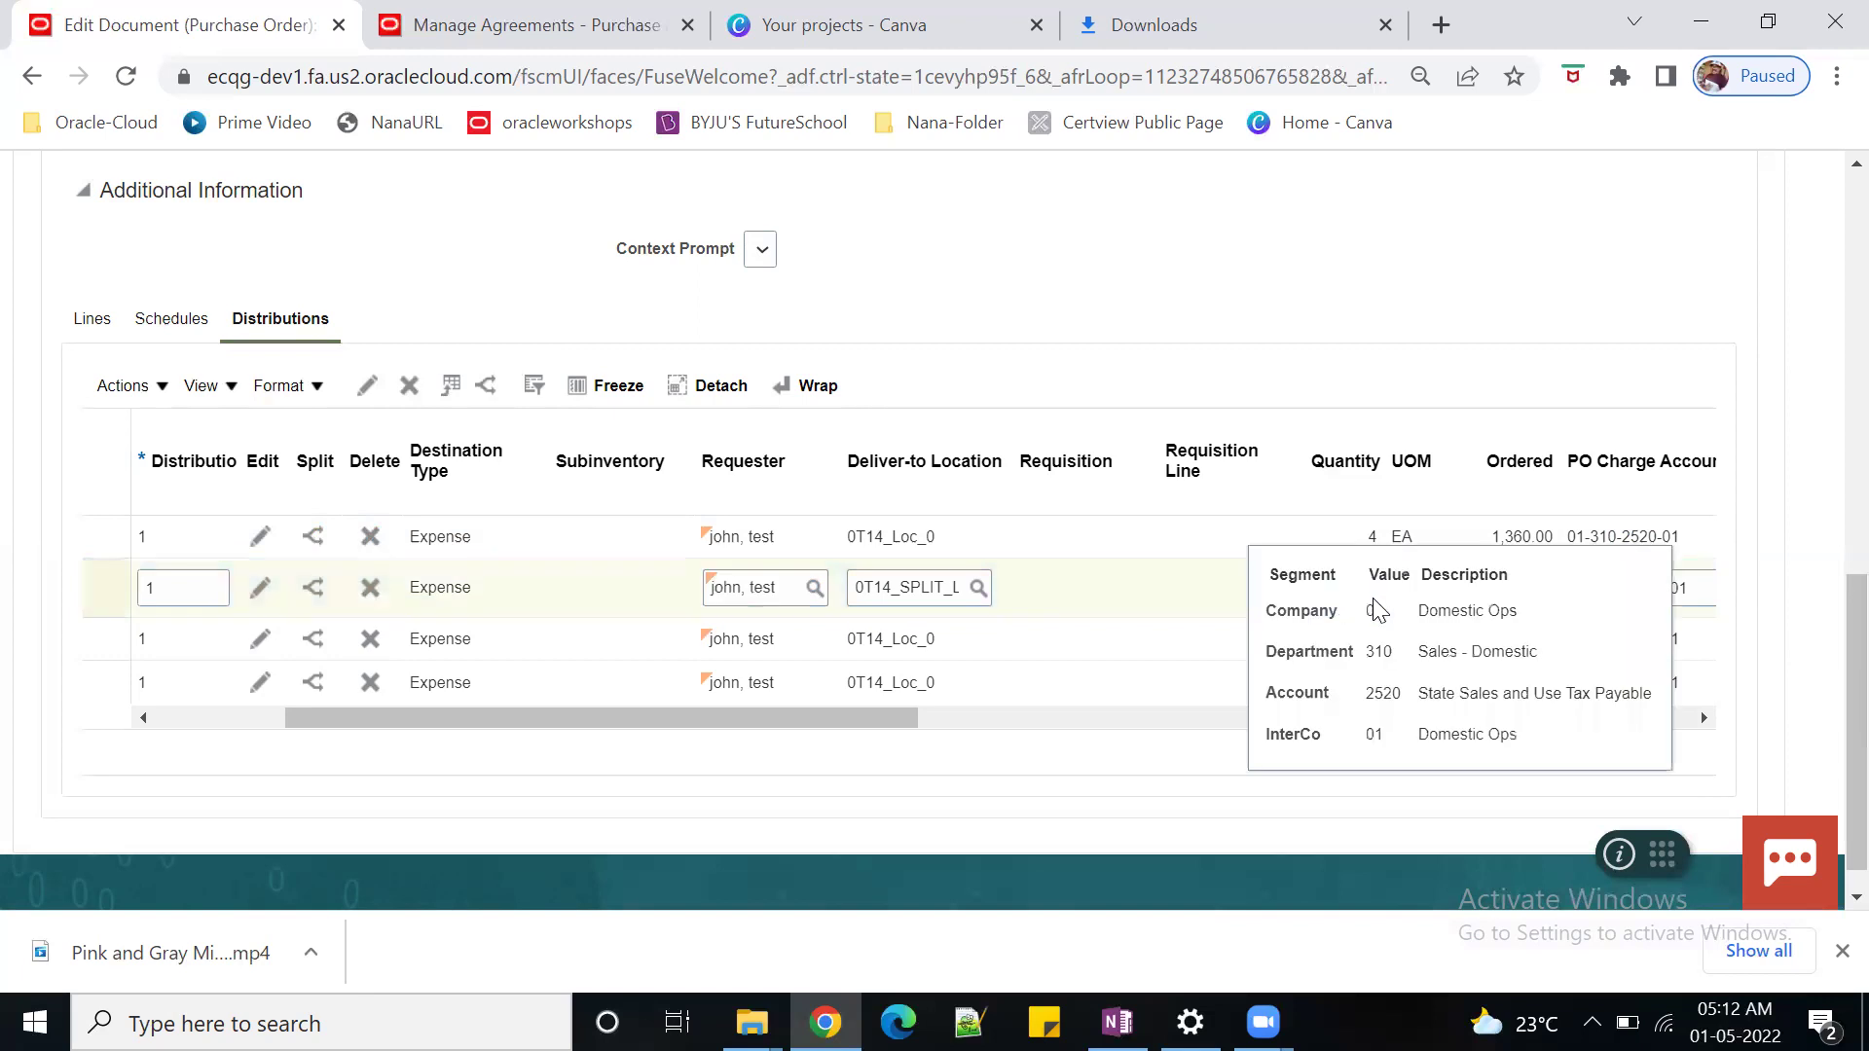
pyautogui.click(1712, 584)
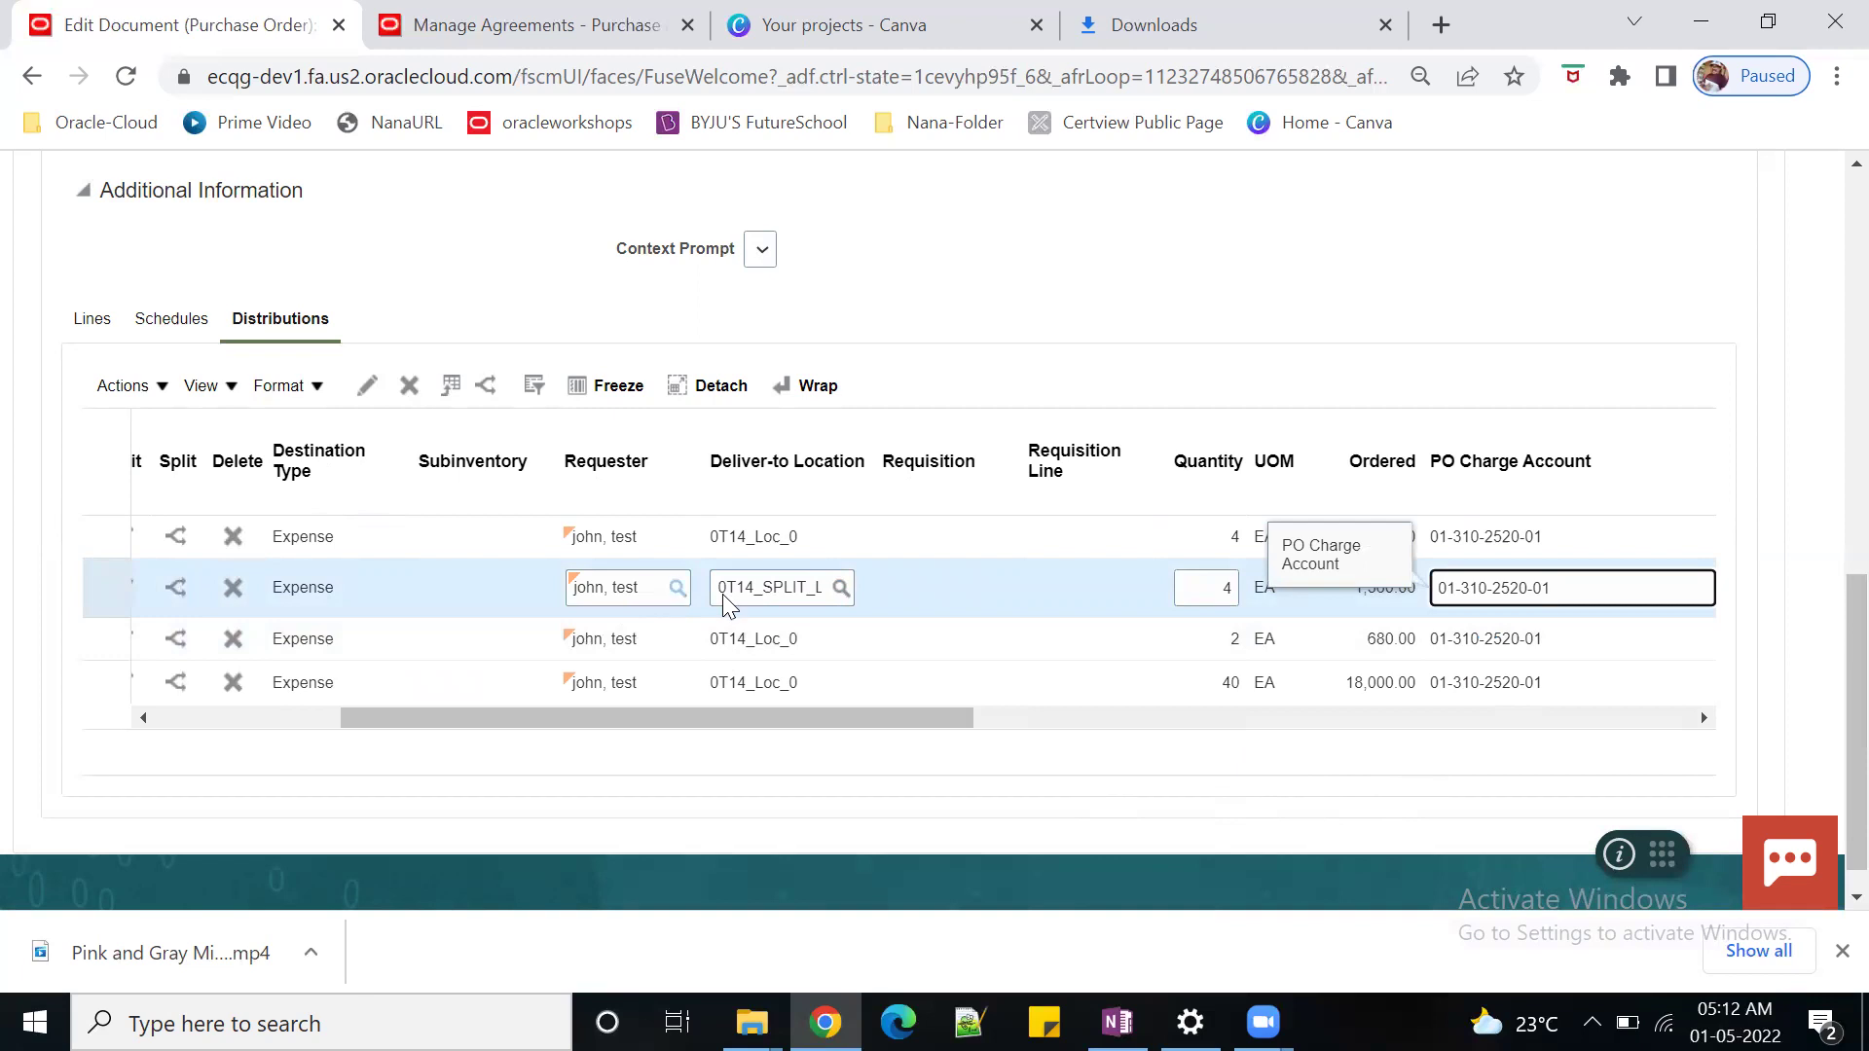
# - Replace the requester on the distribution of line 1's second schedule with another employee and save the purchase order
pyautogui.click(626, 589)
pyautogui.moveTo(639, 587); pyautogui.dragTo(574, 588)
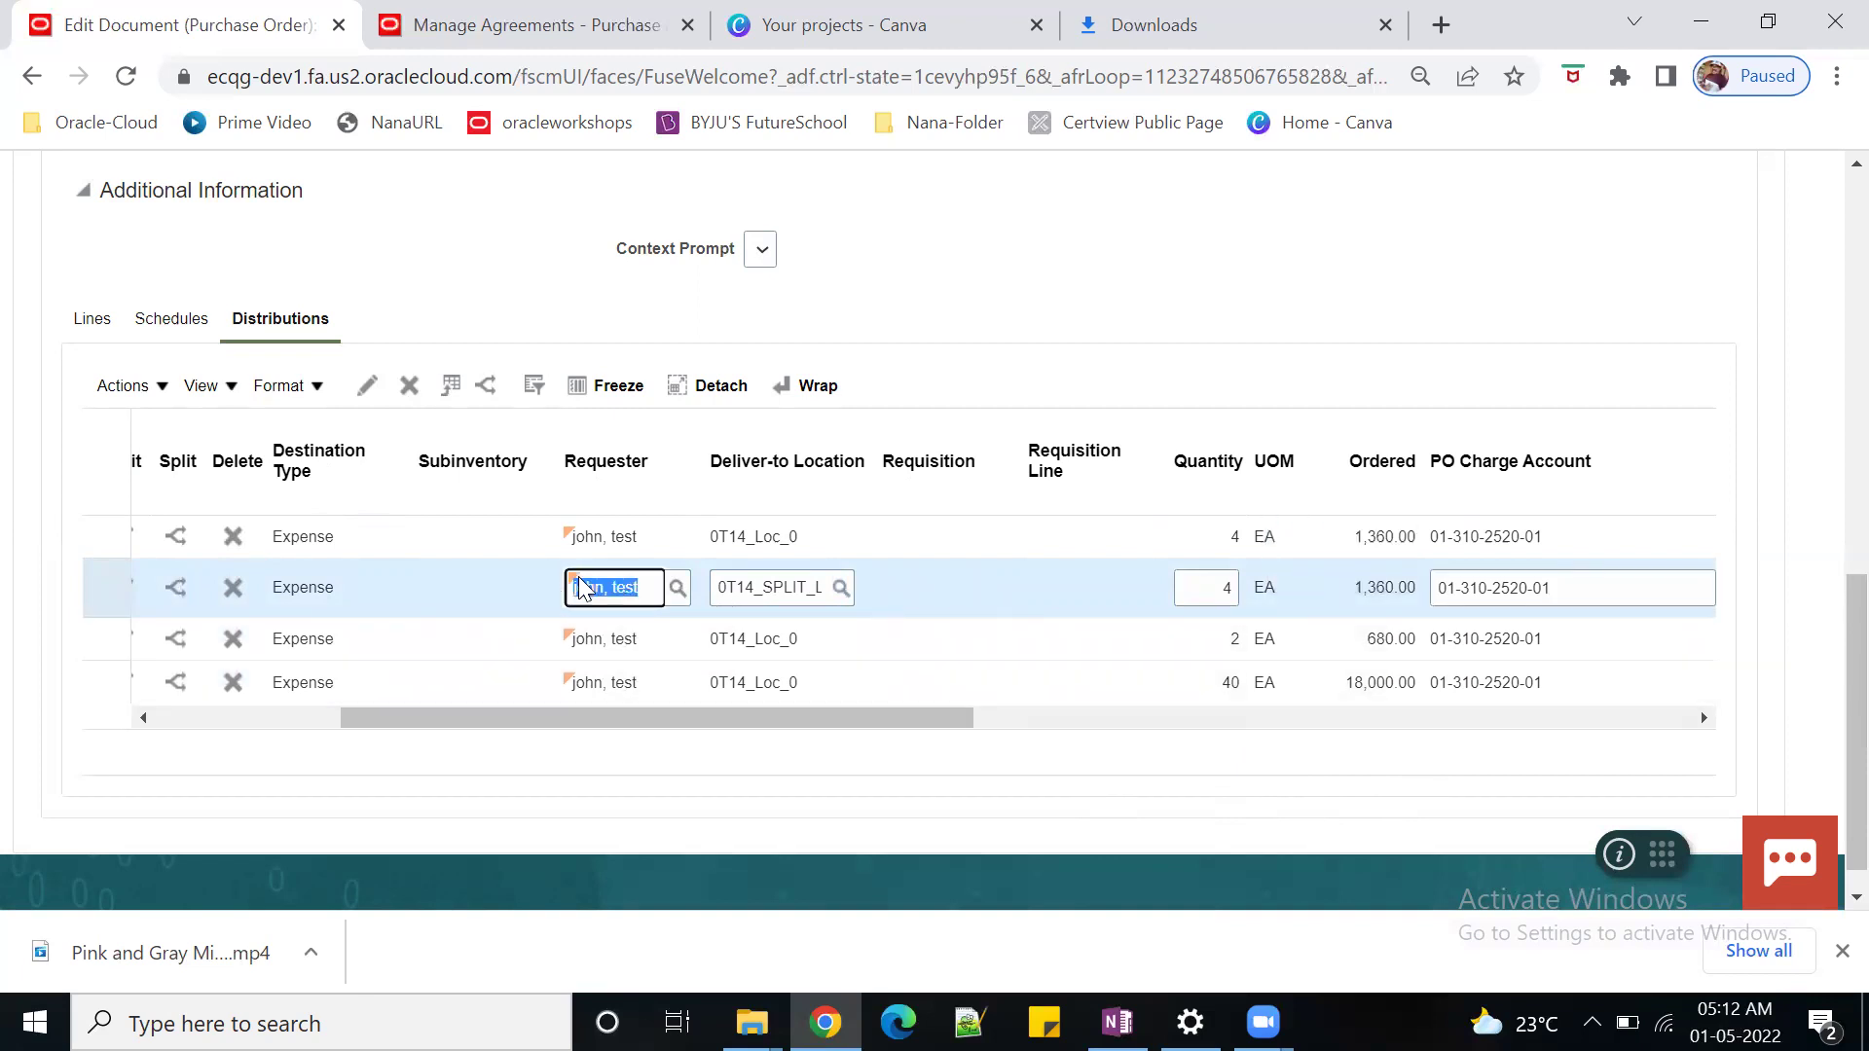
pyautogui.write('dell')
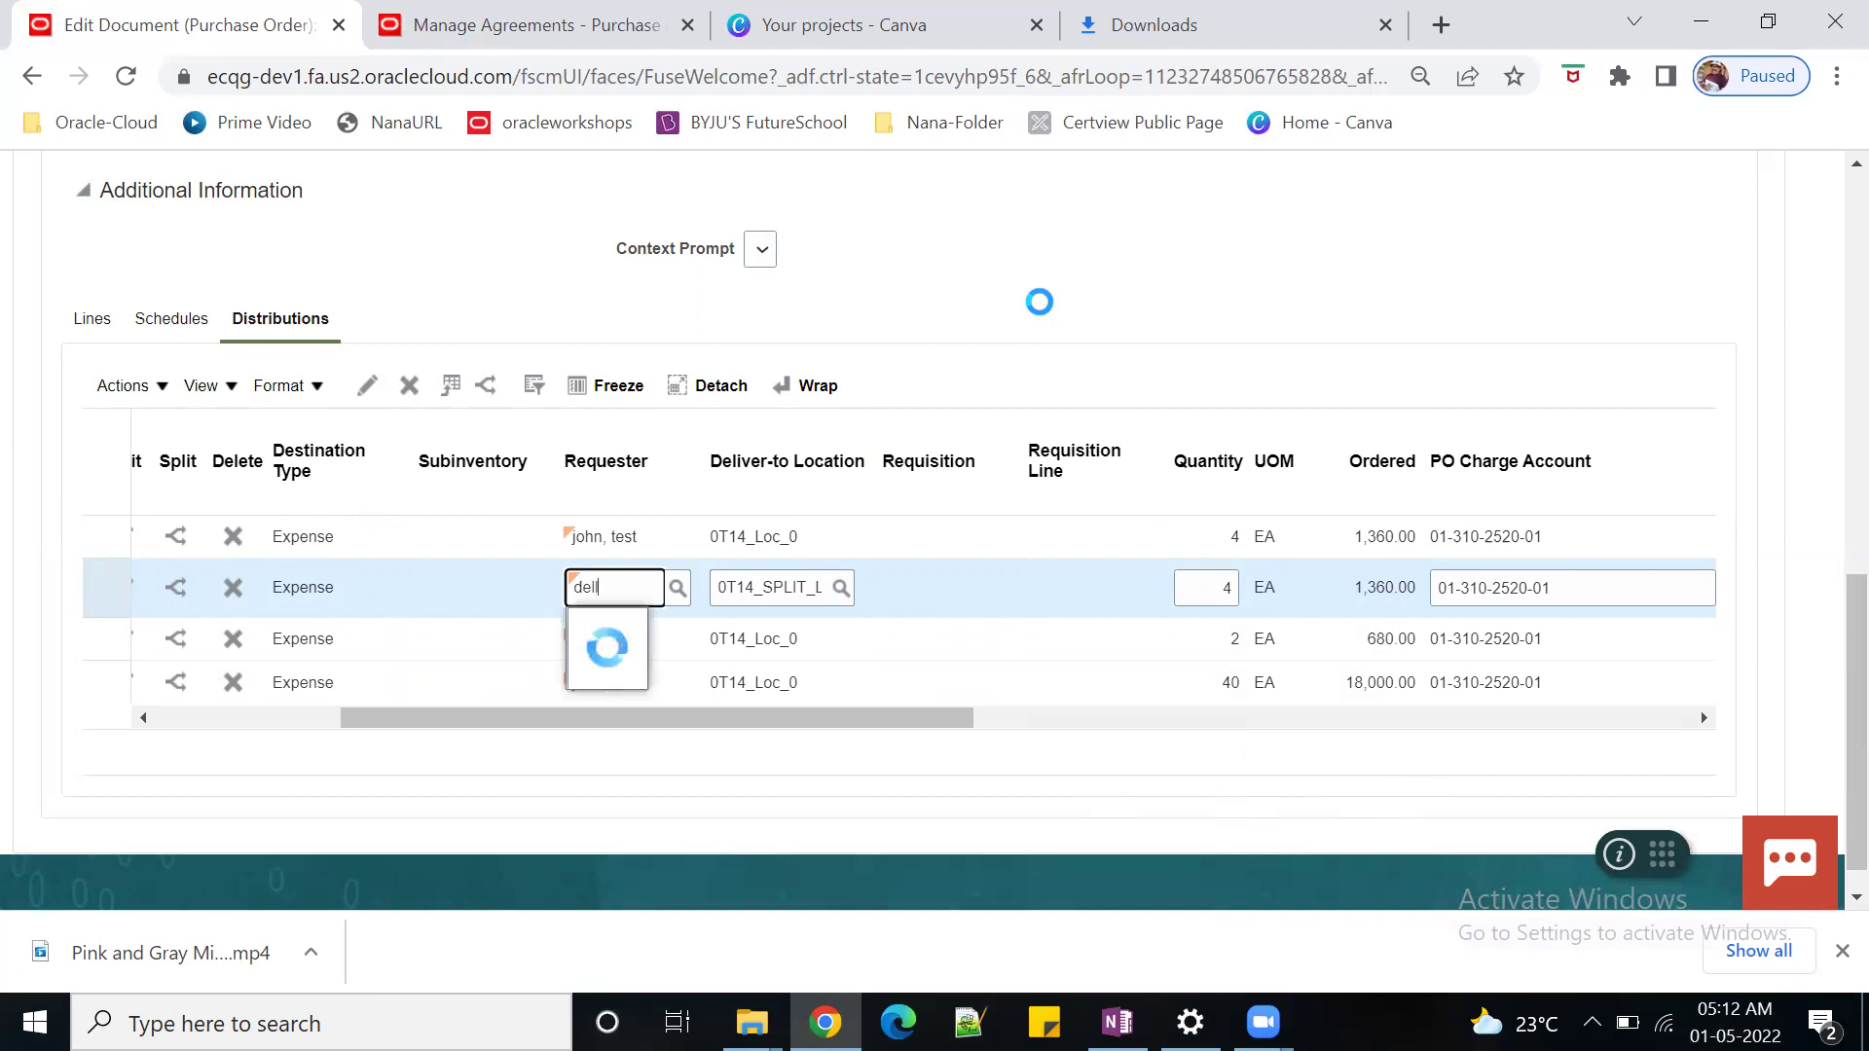
pyautogui.click(839, 628)
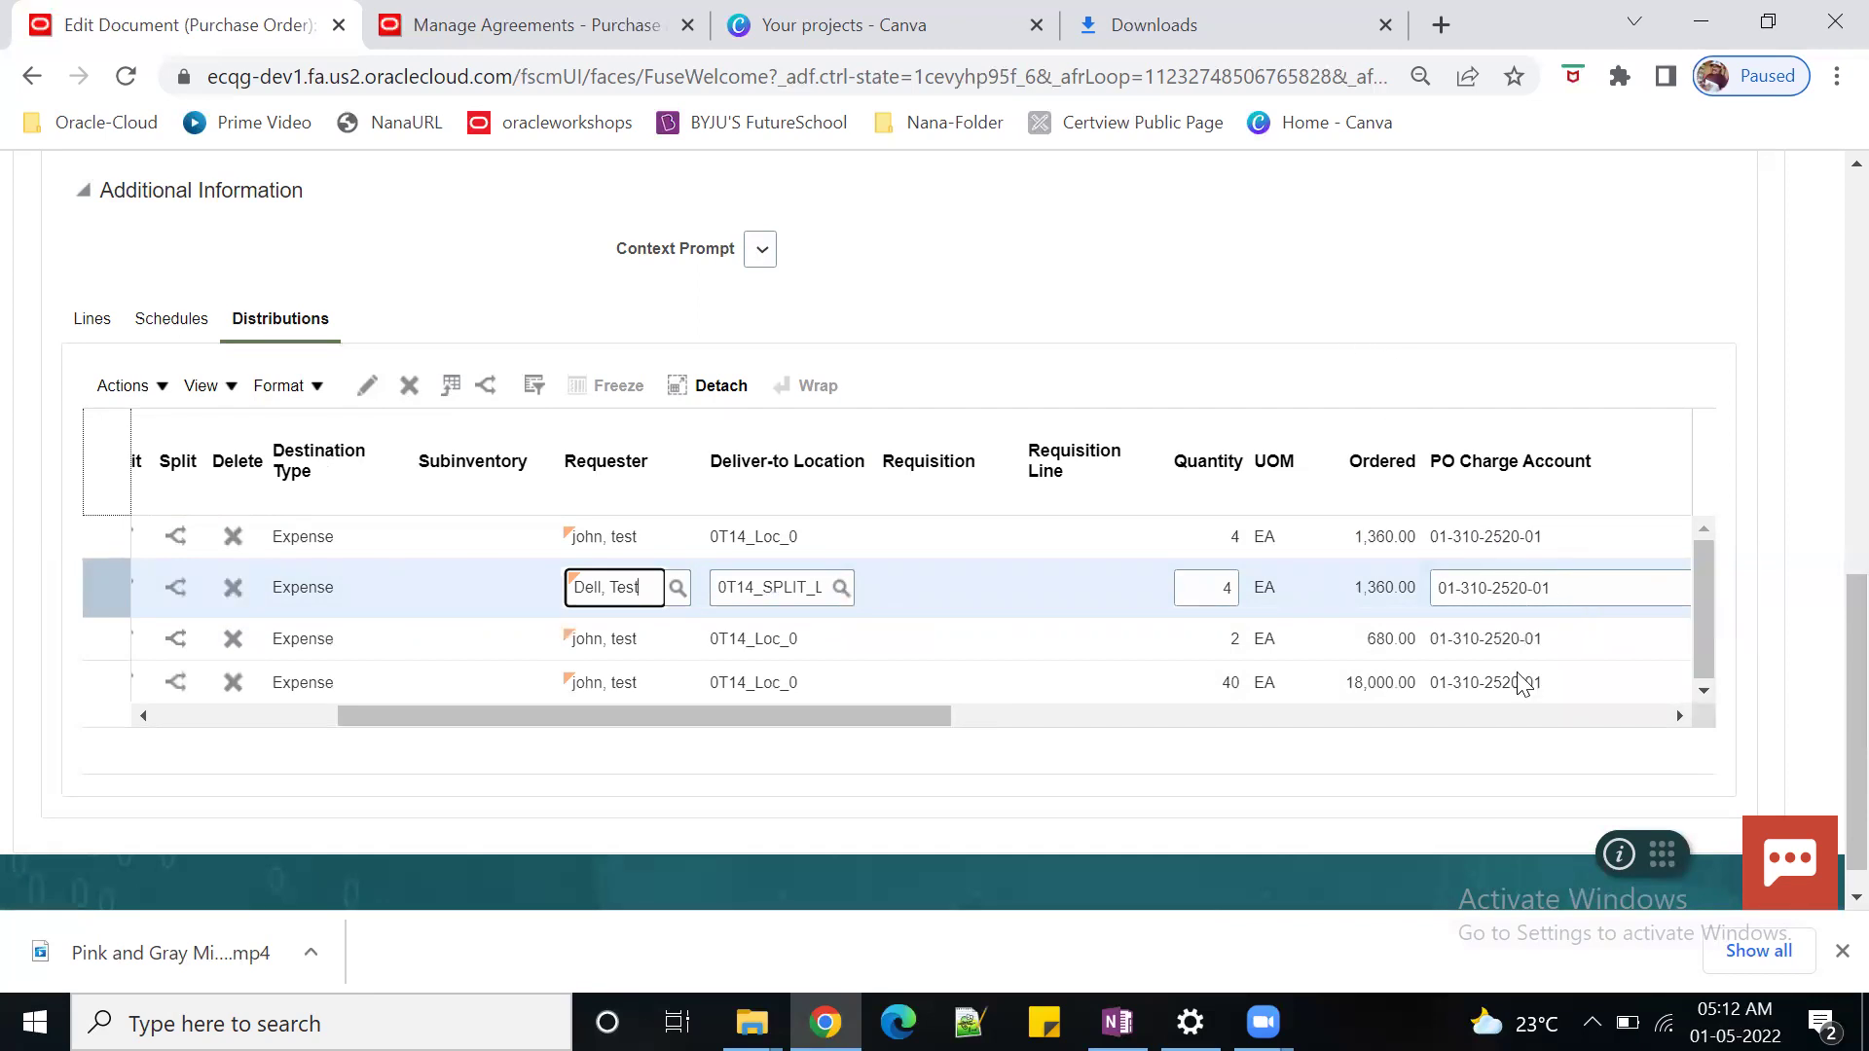
pyautogui.scroll(12, 1356, 405)
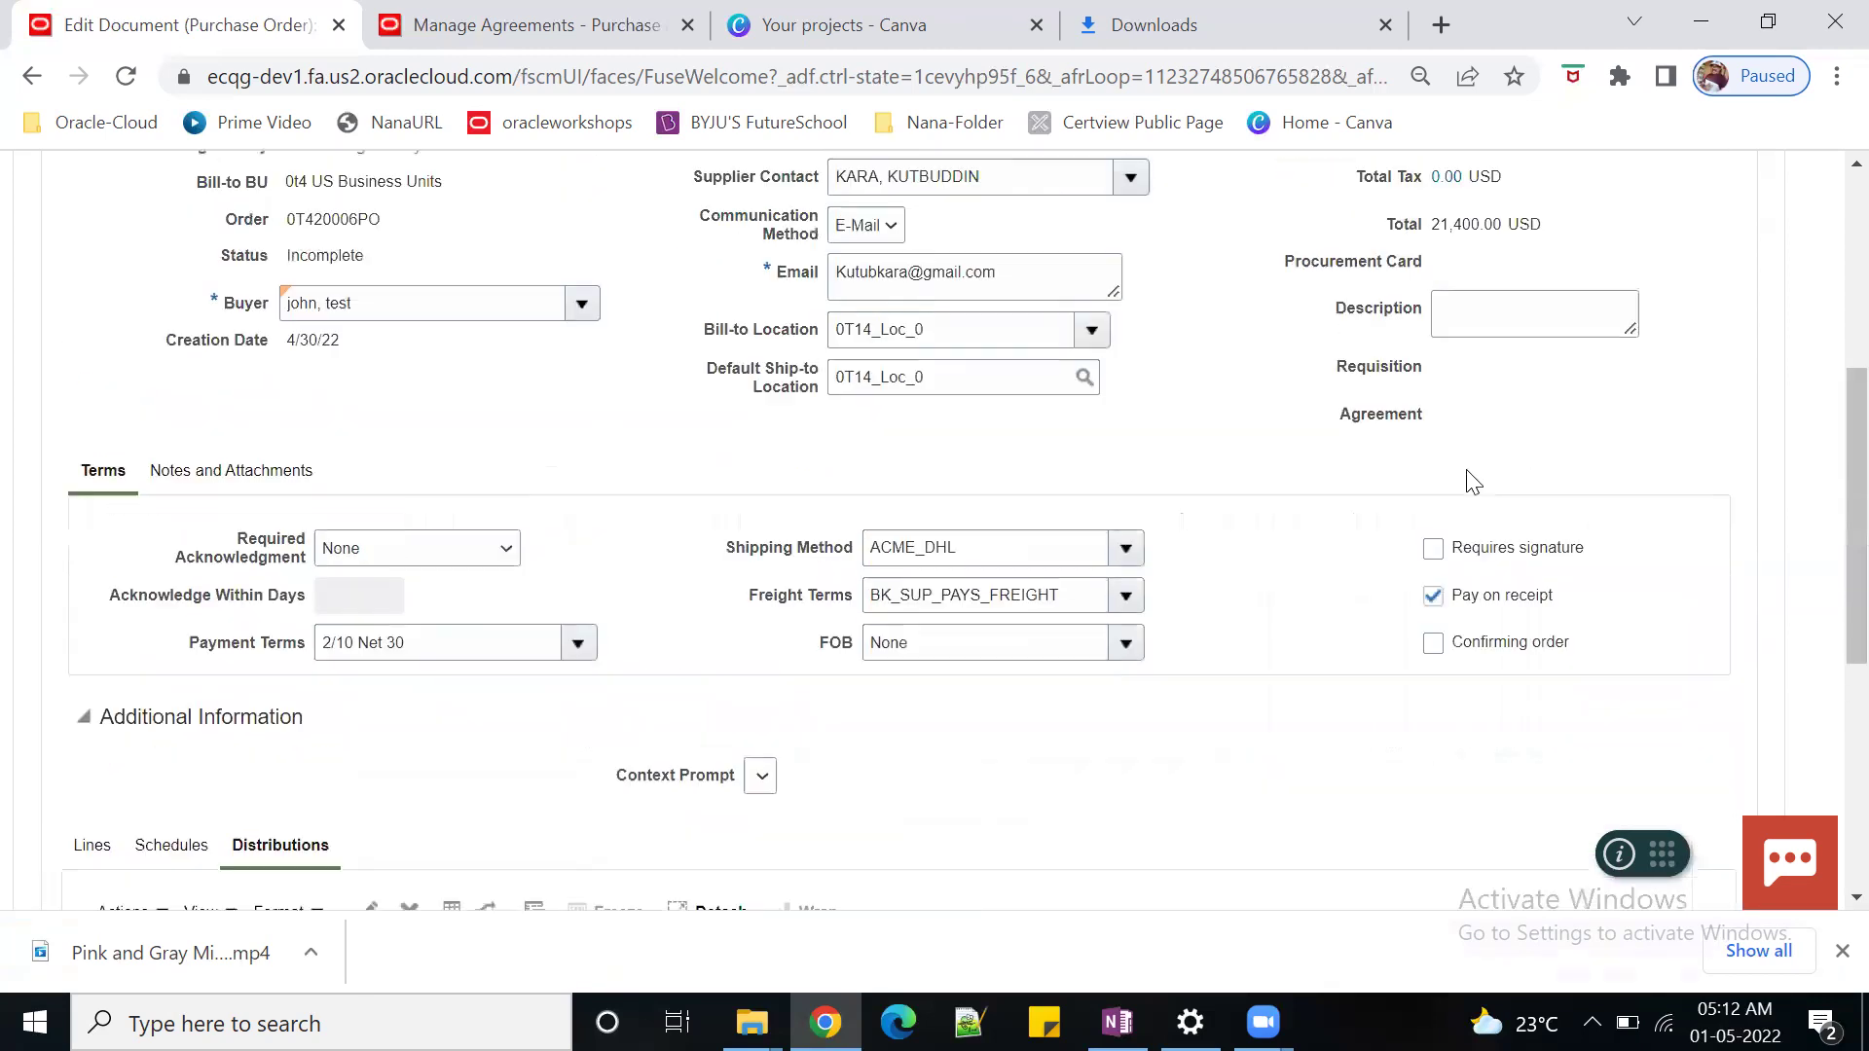
pyautogui.click(1507, 324)
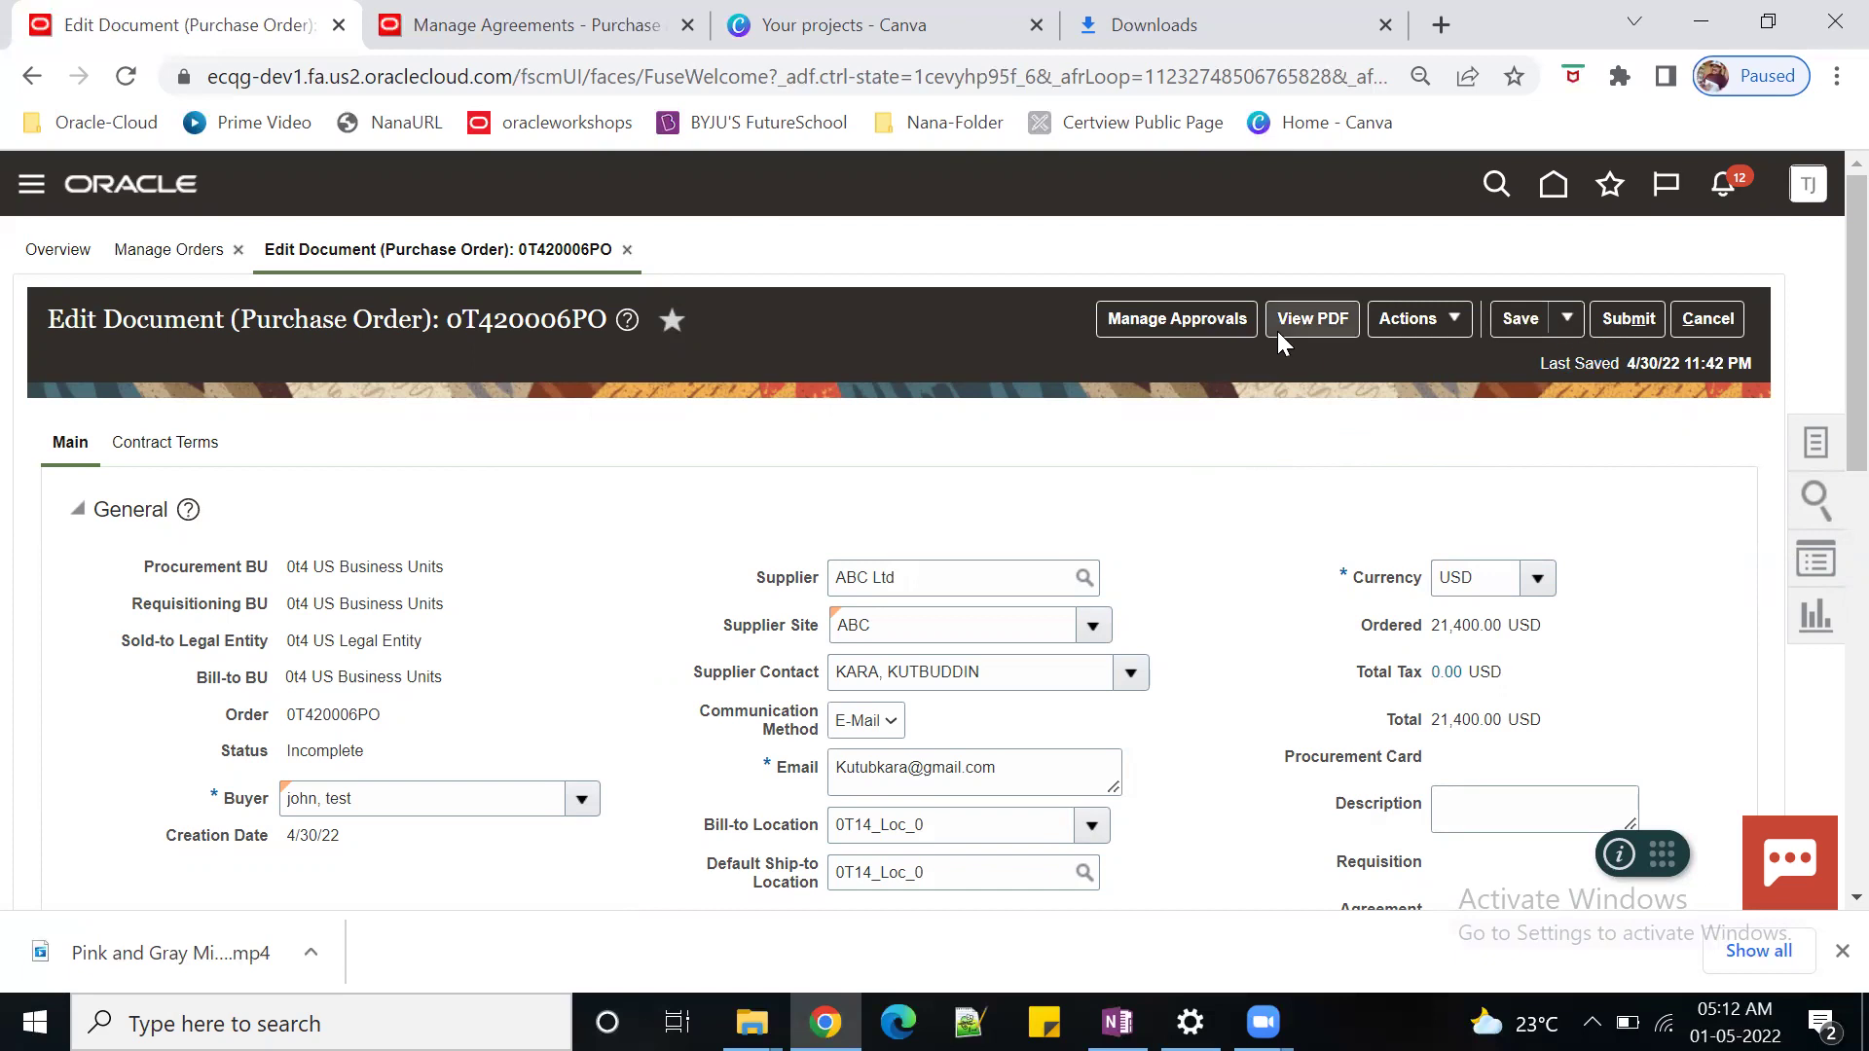
# - Open the purchase order's approval route and submit the document for approval
pyautogui.click(1188, 325)
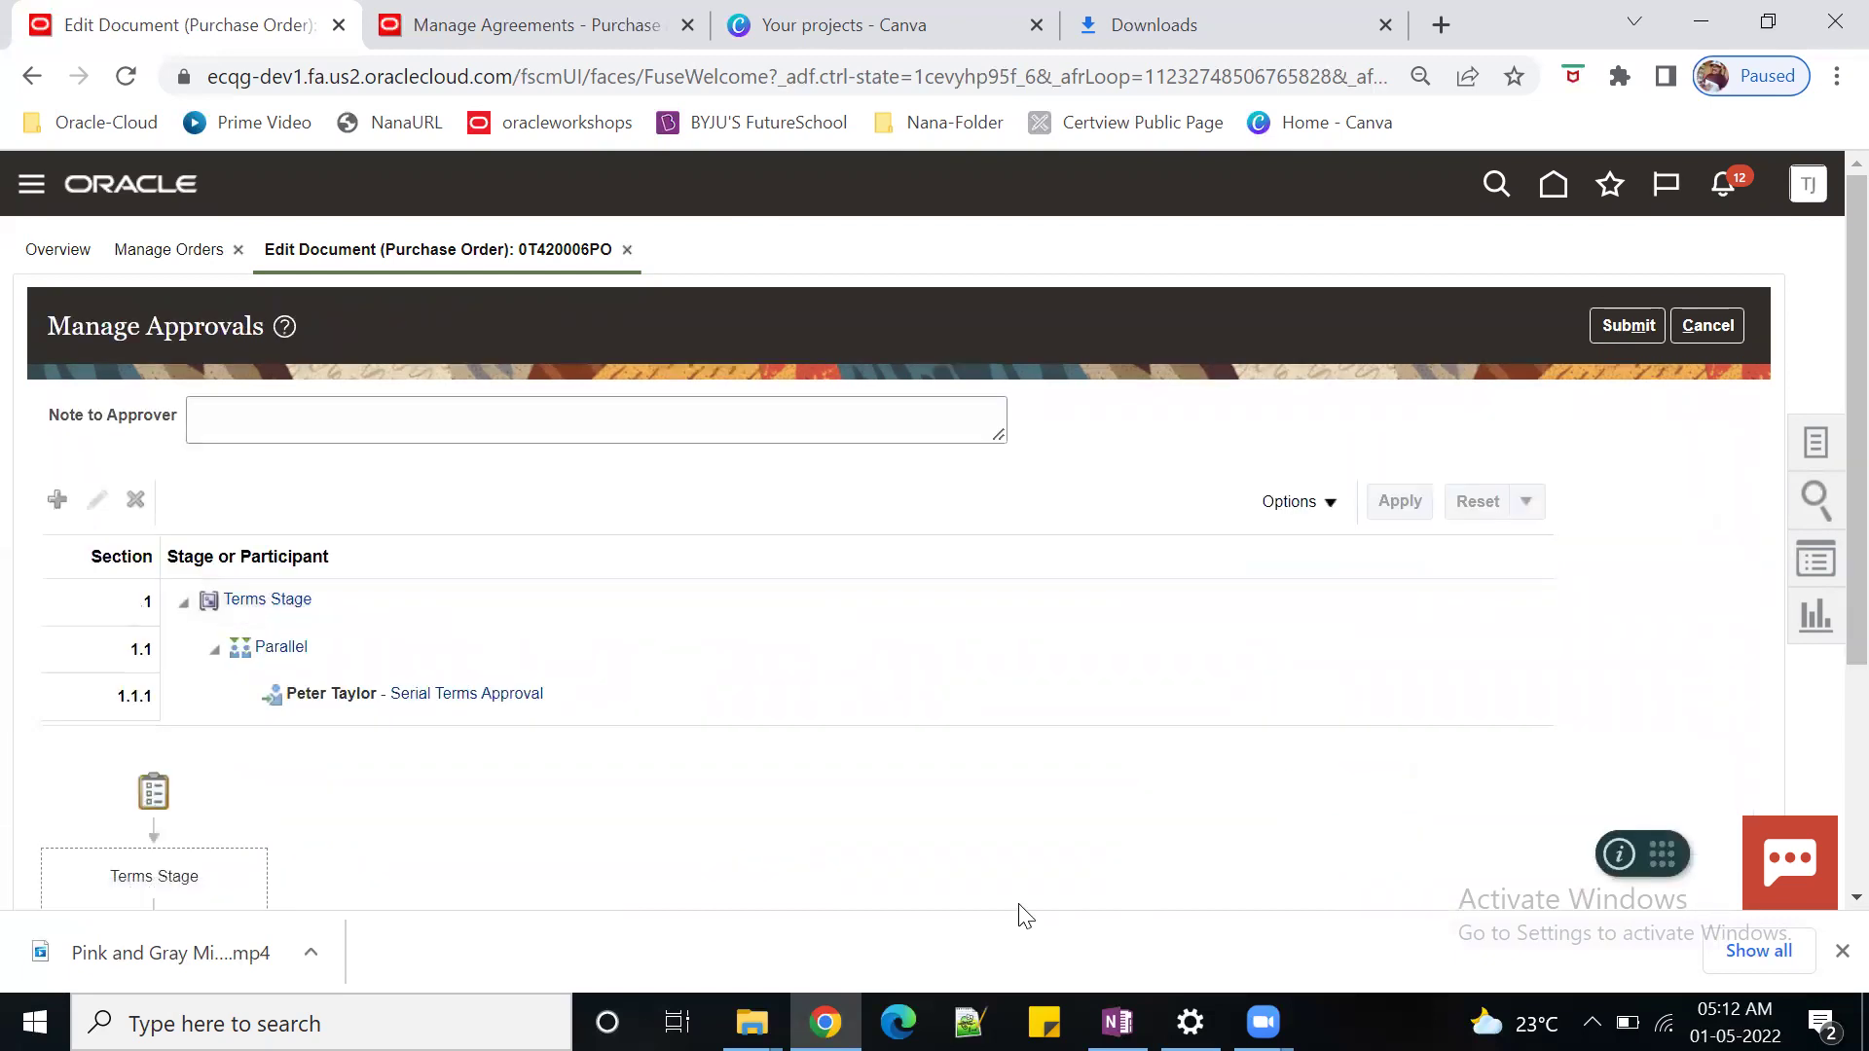
pyautogui.click(1598, 336)
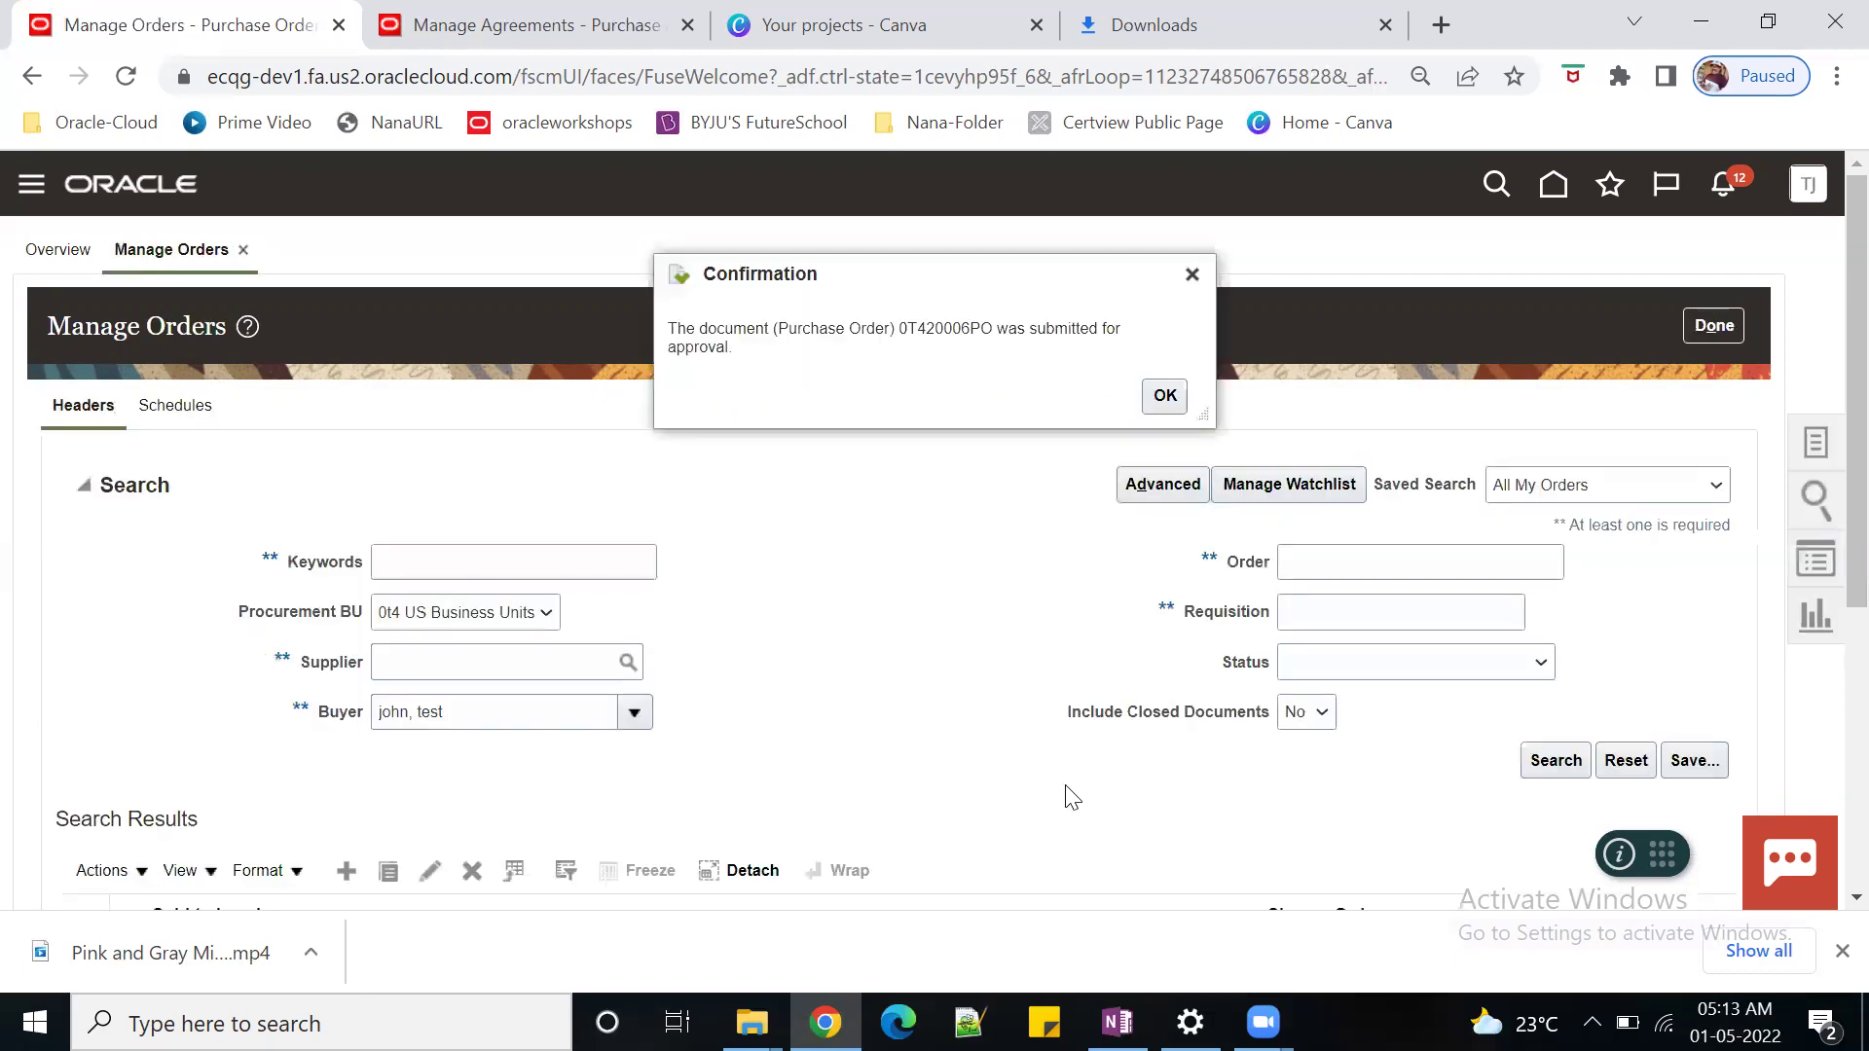
# - Copy the submitted purchase order's number, dismiss the confirmation, and paste the number below the numbered list in the OneNote page
pyautogui.moveTo(993, 328); pyautogui.dragTo(899, 335)
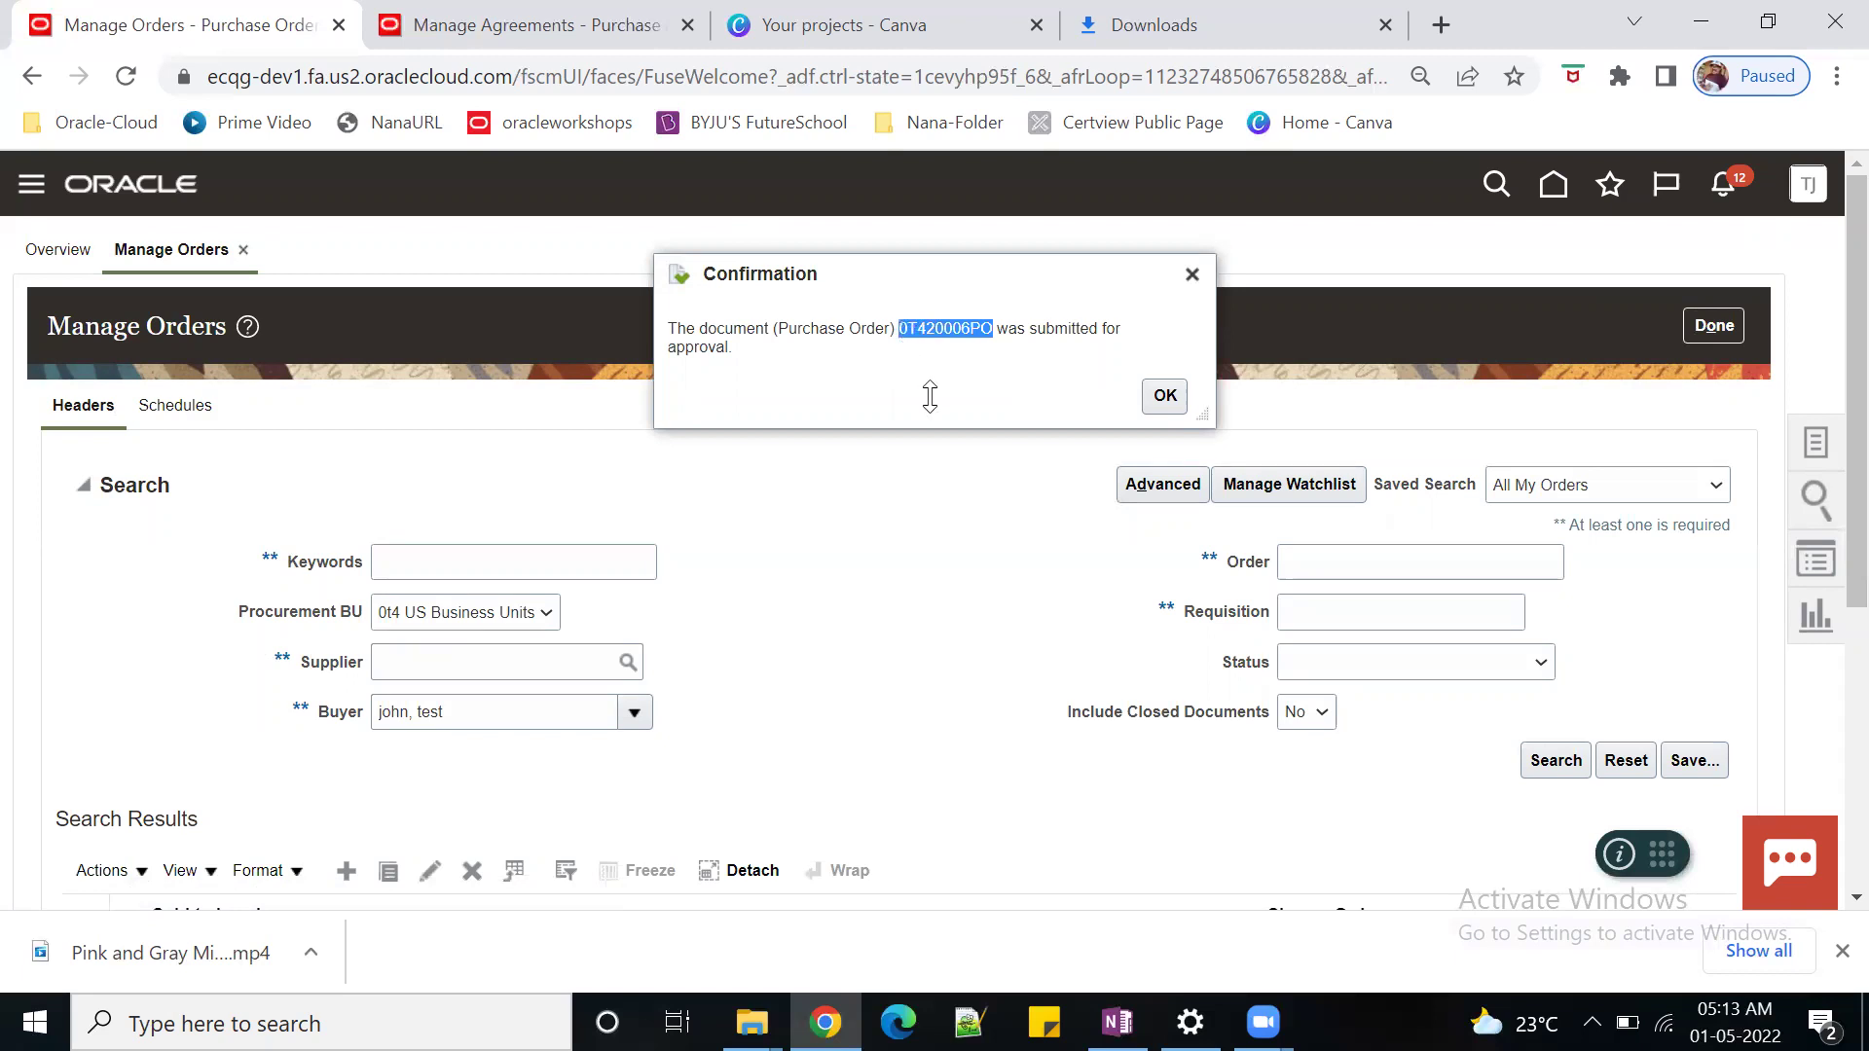
pyautogui.click(1165, 395)
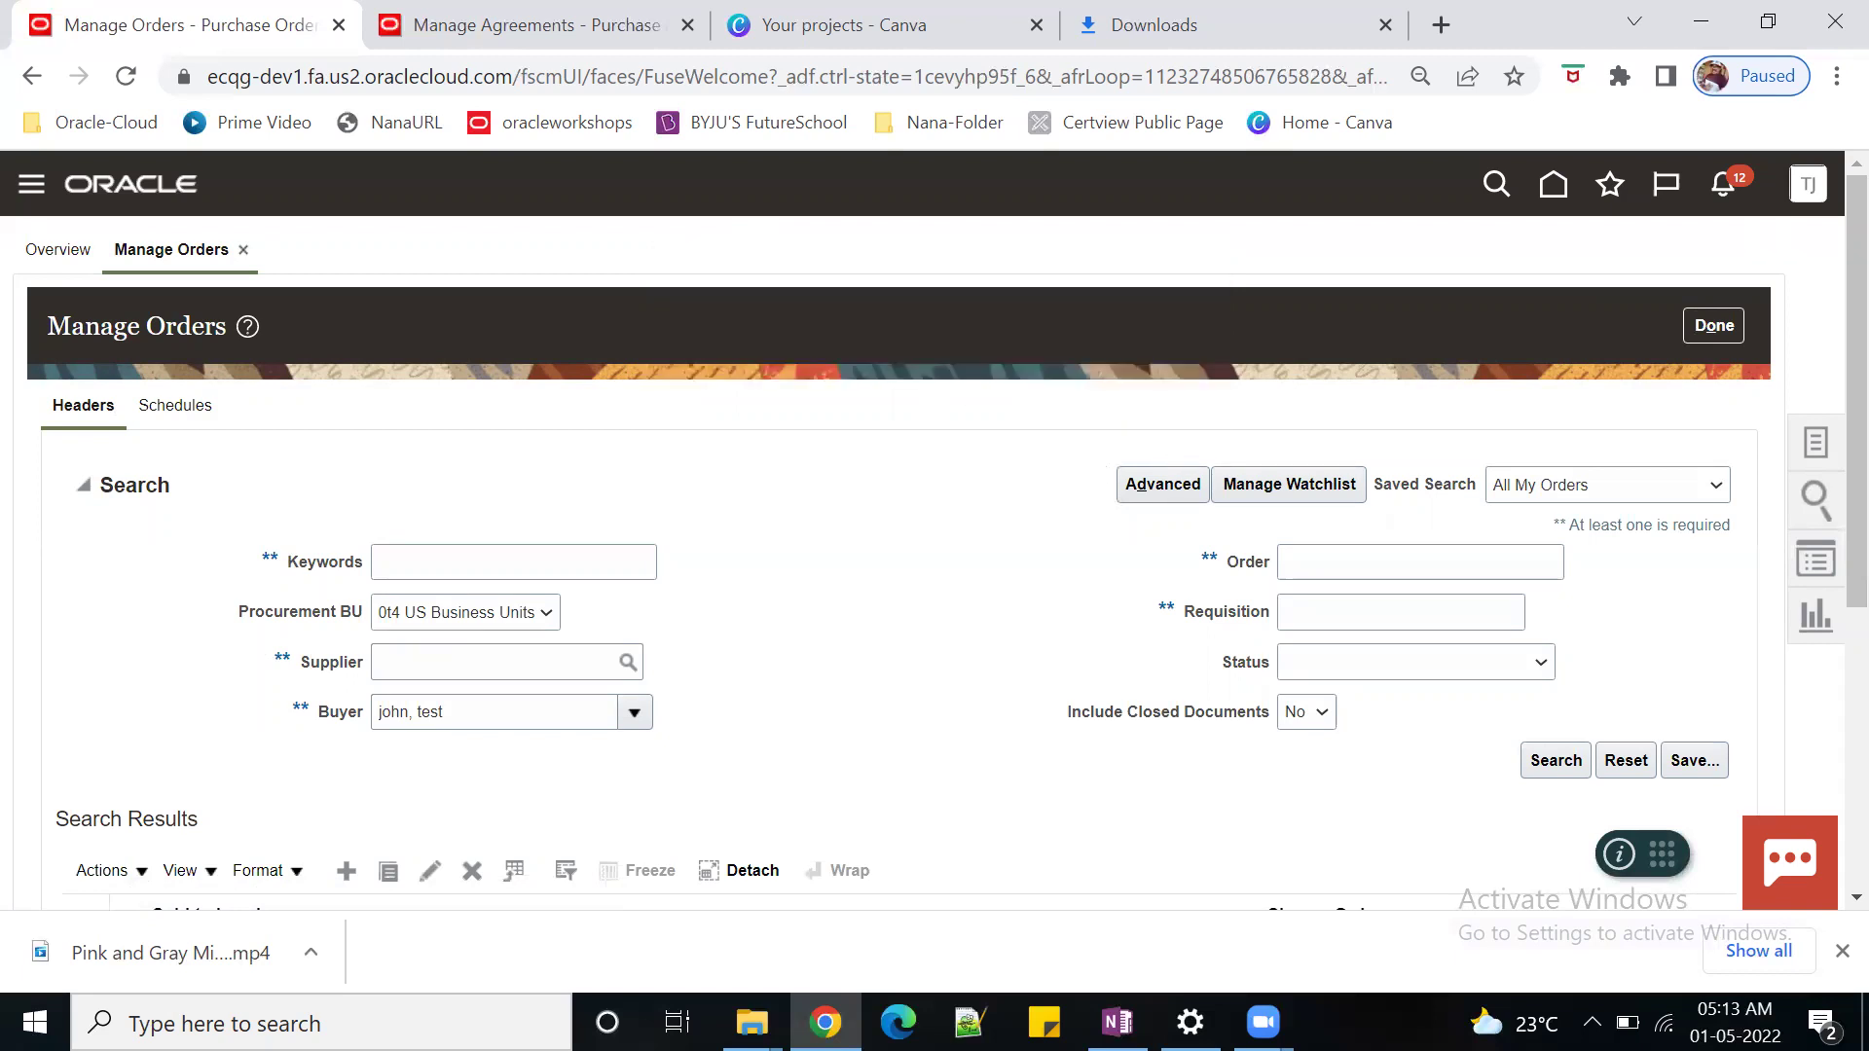
pyautogui.moveTo(1262, 1022)
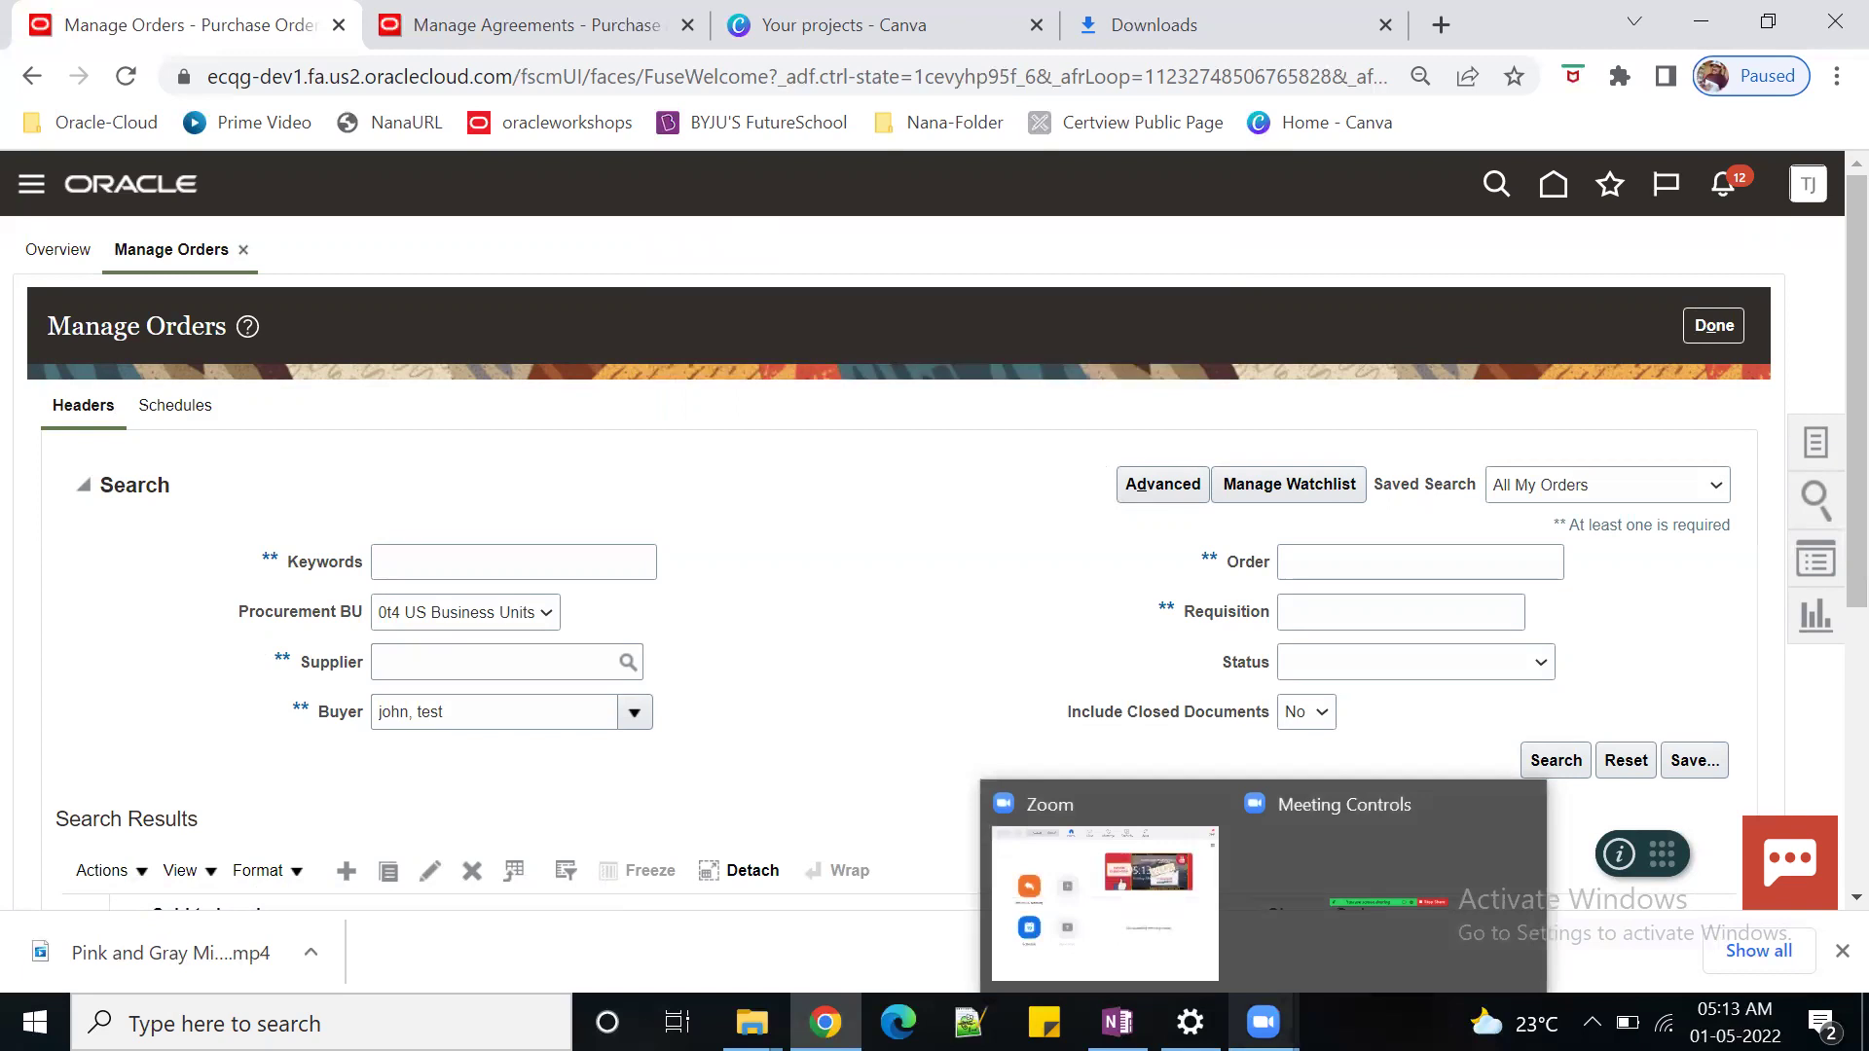
pyautogui.moveTo(1118, 1022)
pyautogui.click(1075, 942)
pyautogui.click(840, 438)
pyautogui.press('Return')
pyautogui.press('Return')
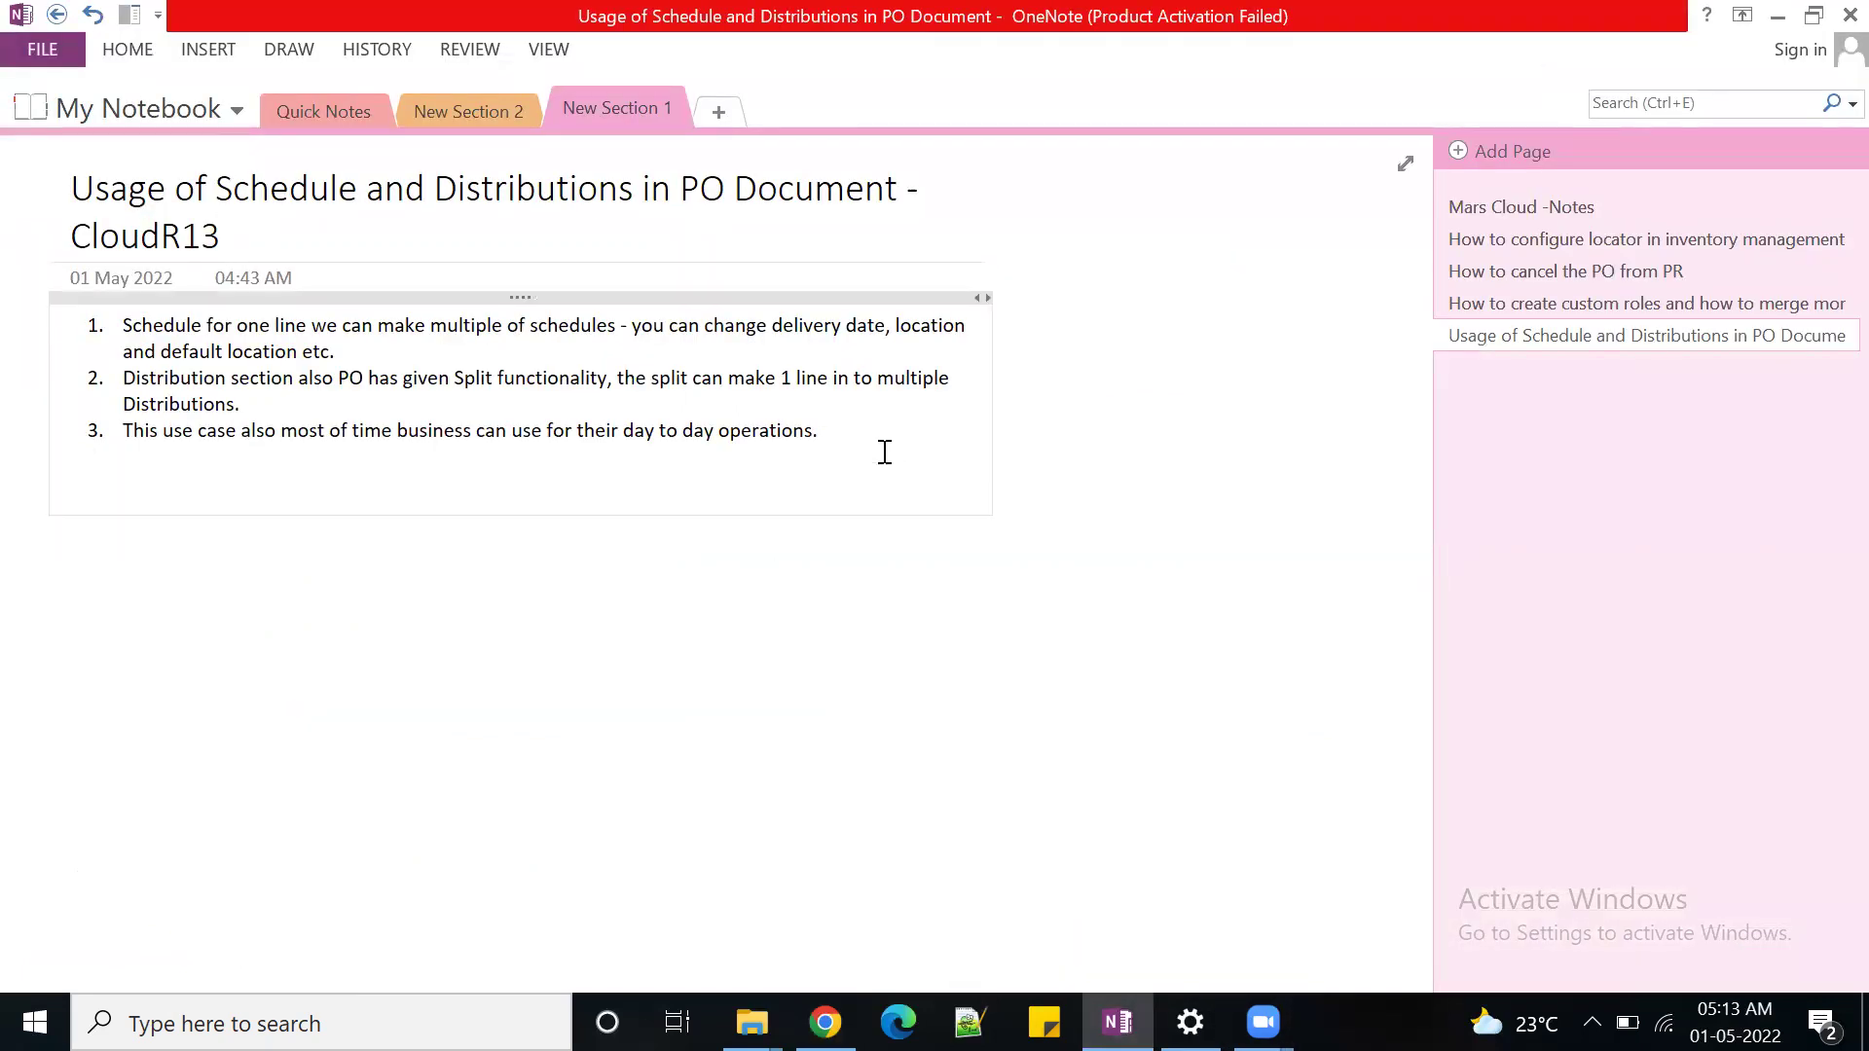
pyautogui.hotkey('ctrl', 'v')
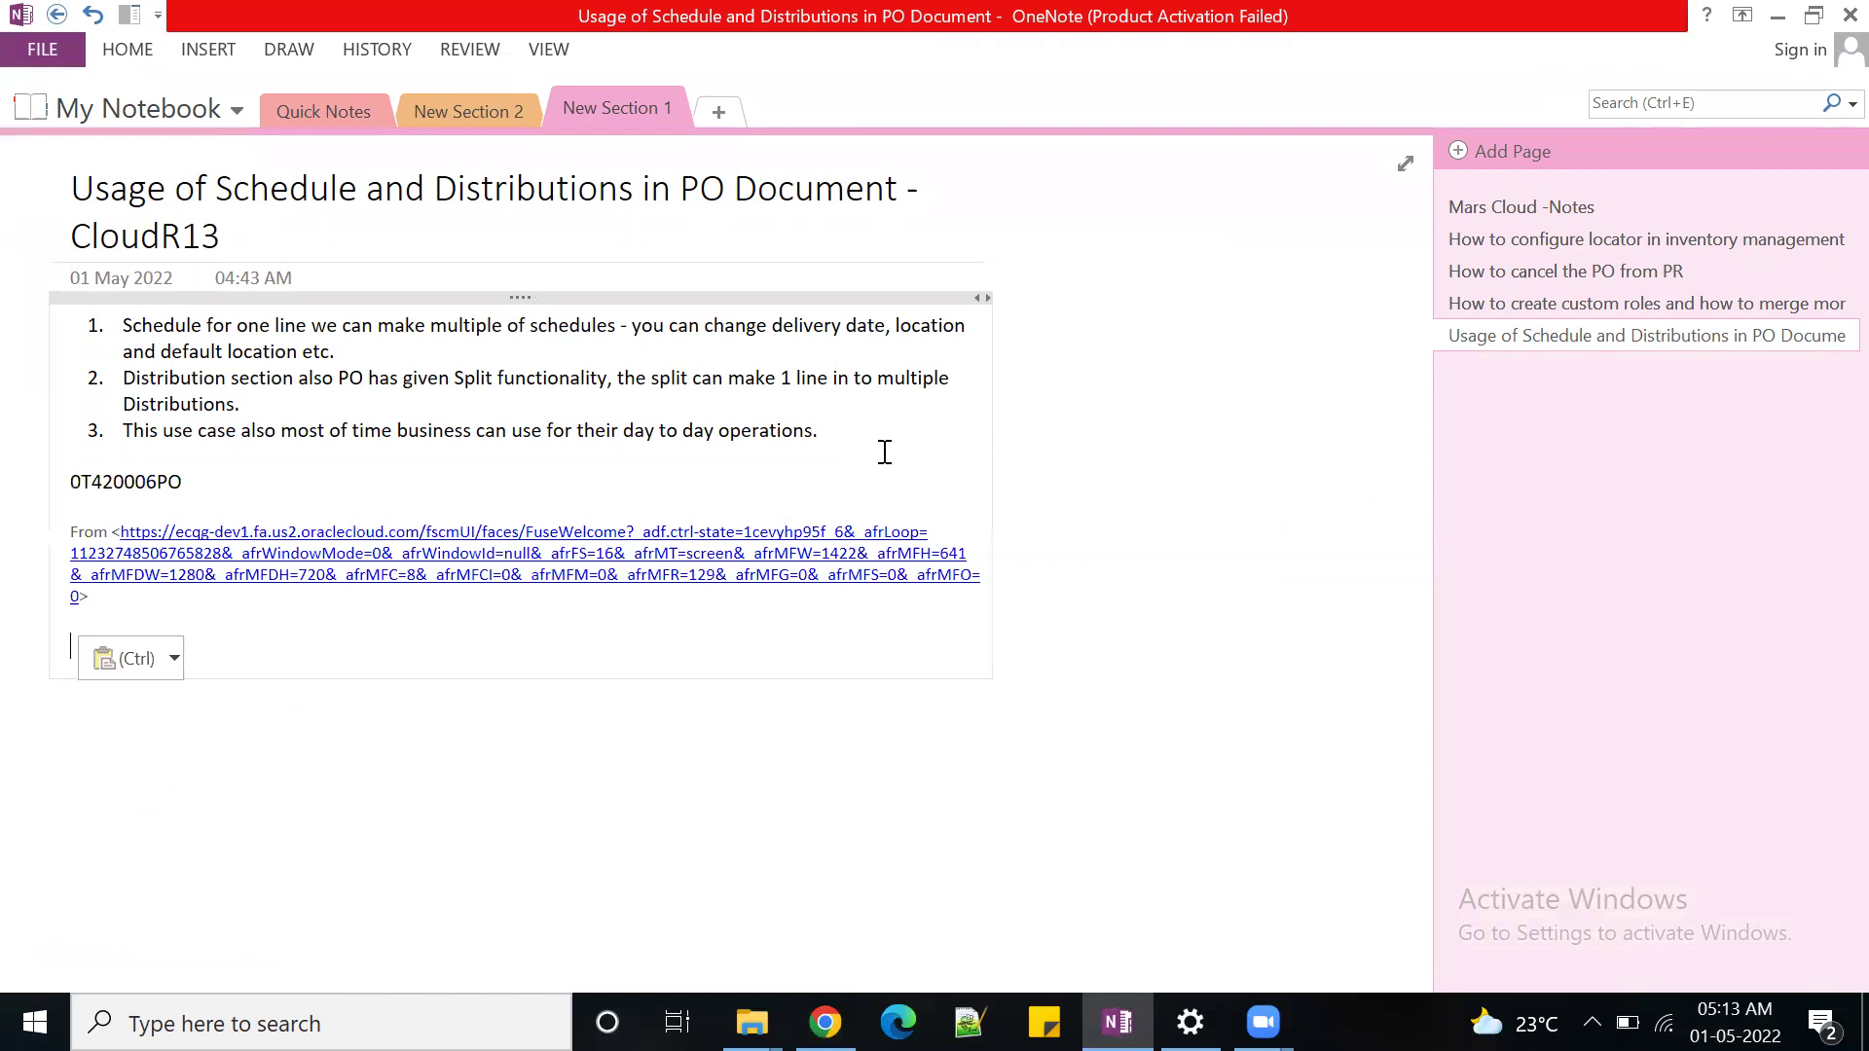
# - Switch from OneNote to the browser and open the Oracle Applications Cloud sign-in page in a new incognito window
pyautogui.click(1777, 22)
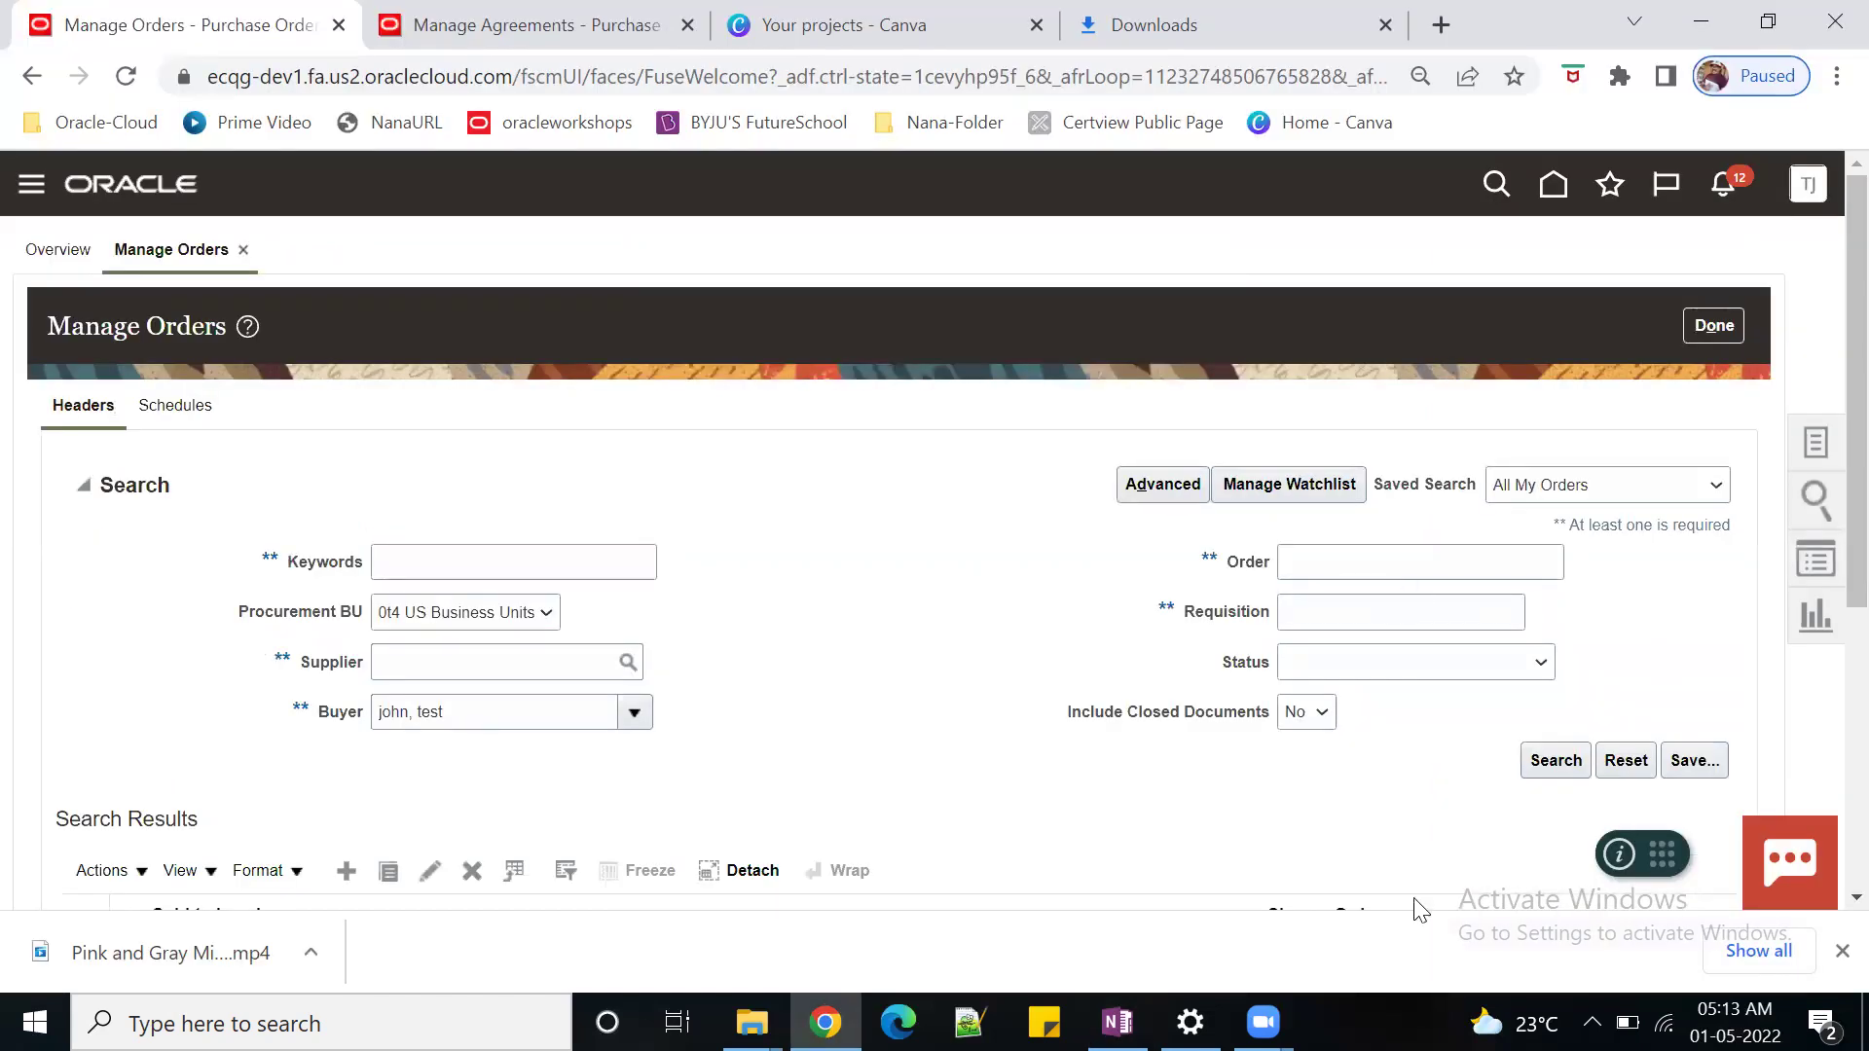
pyautogui.click(1831, 82)
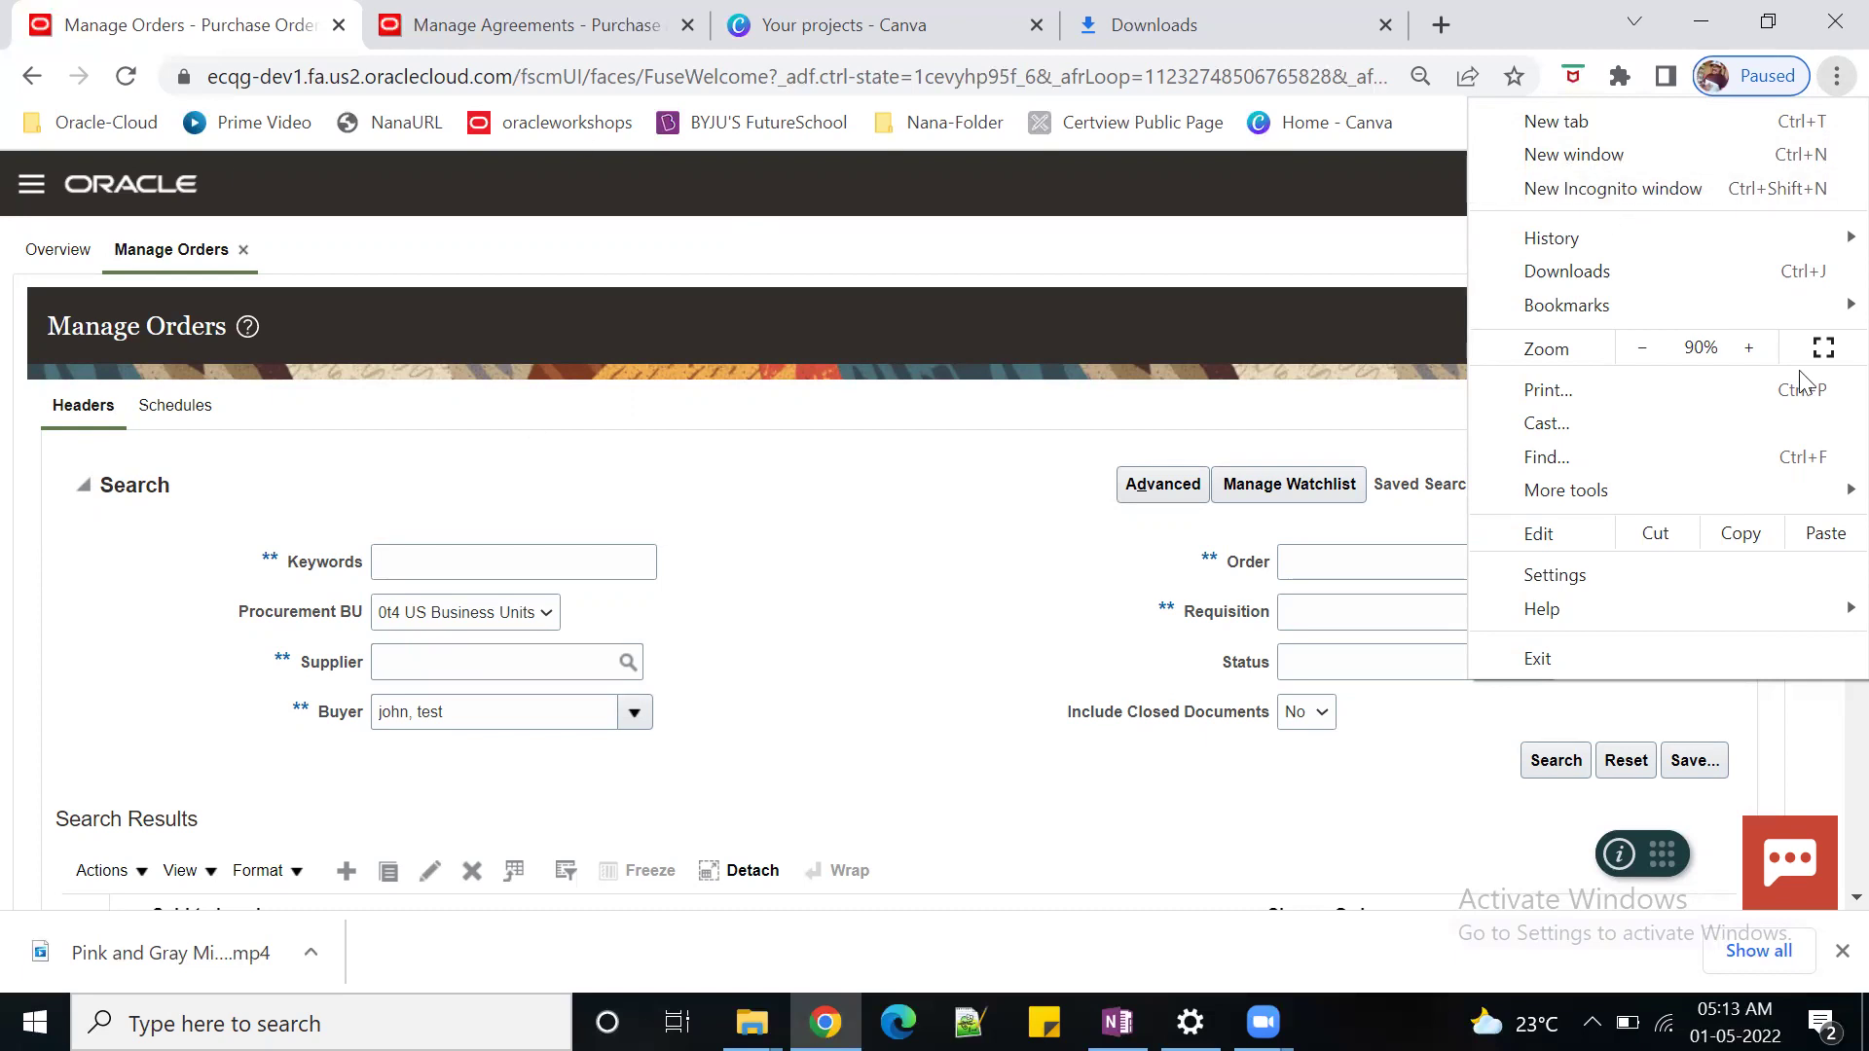
pyautogui.click(1647, 196)
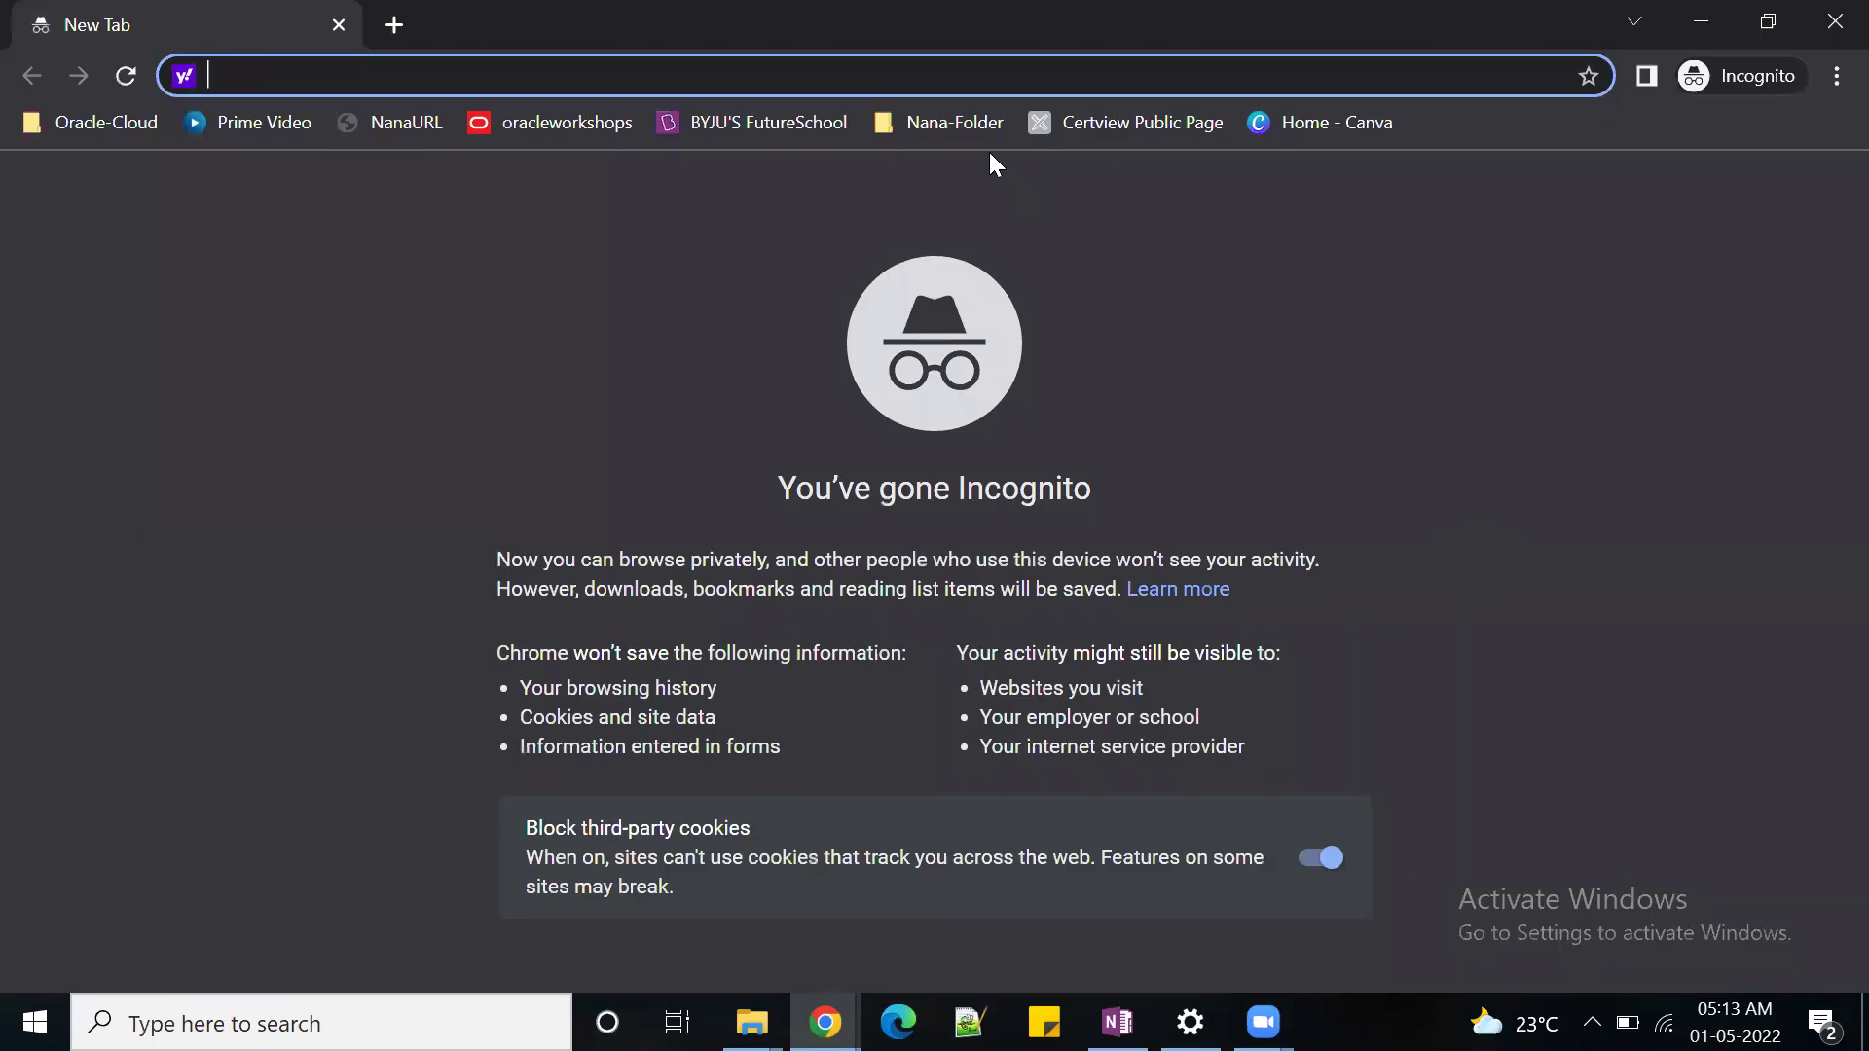
pyautogui.click(940, 123)
pyautogui.moveTo(993, 200)
pyautogui.click(1471, 270)
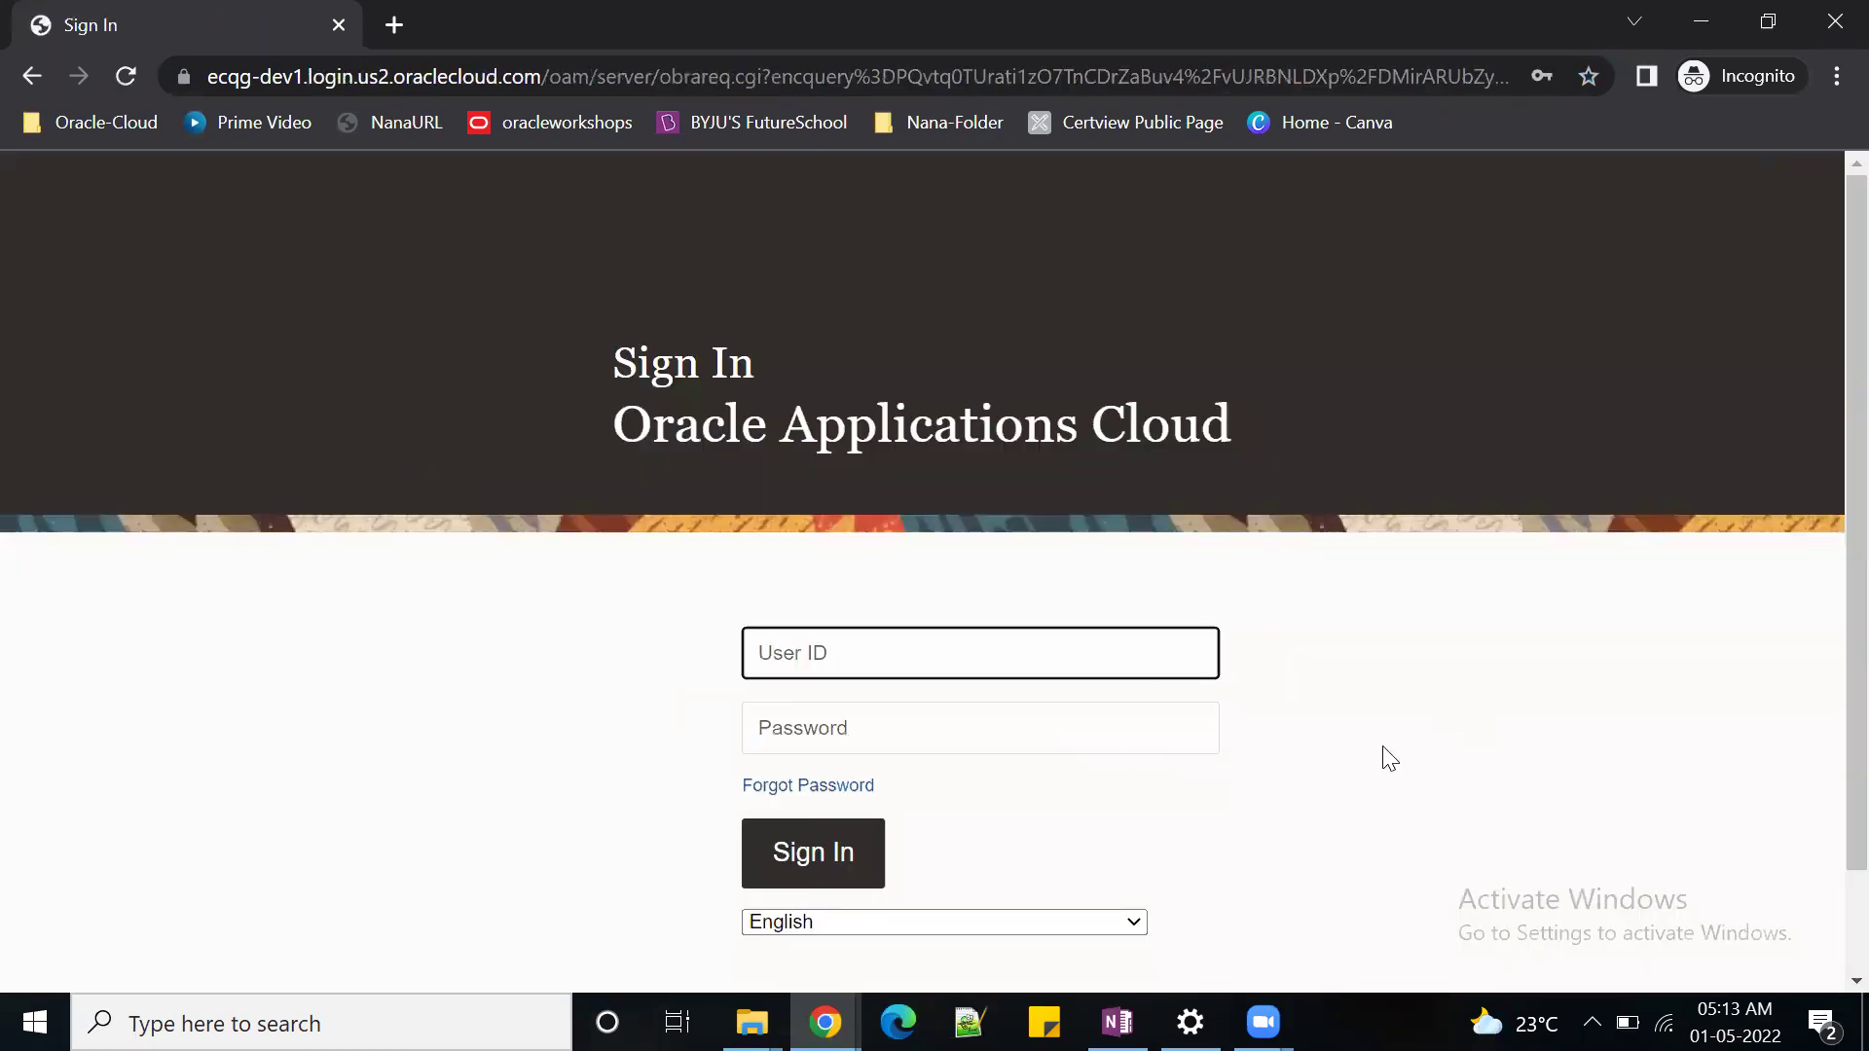
# - Sign in with the approver's user ID and password and approve the newly submitted purchase order from the notifications
pyautogui.click(932, 650)
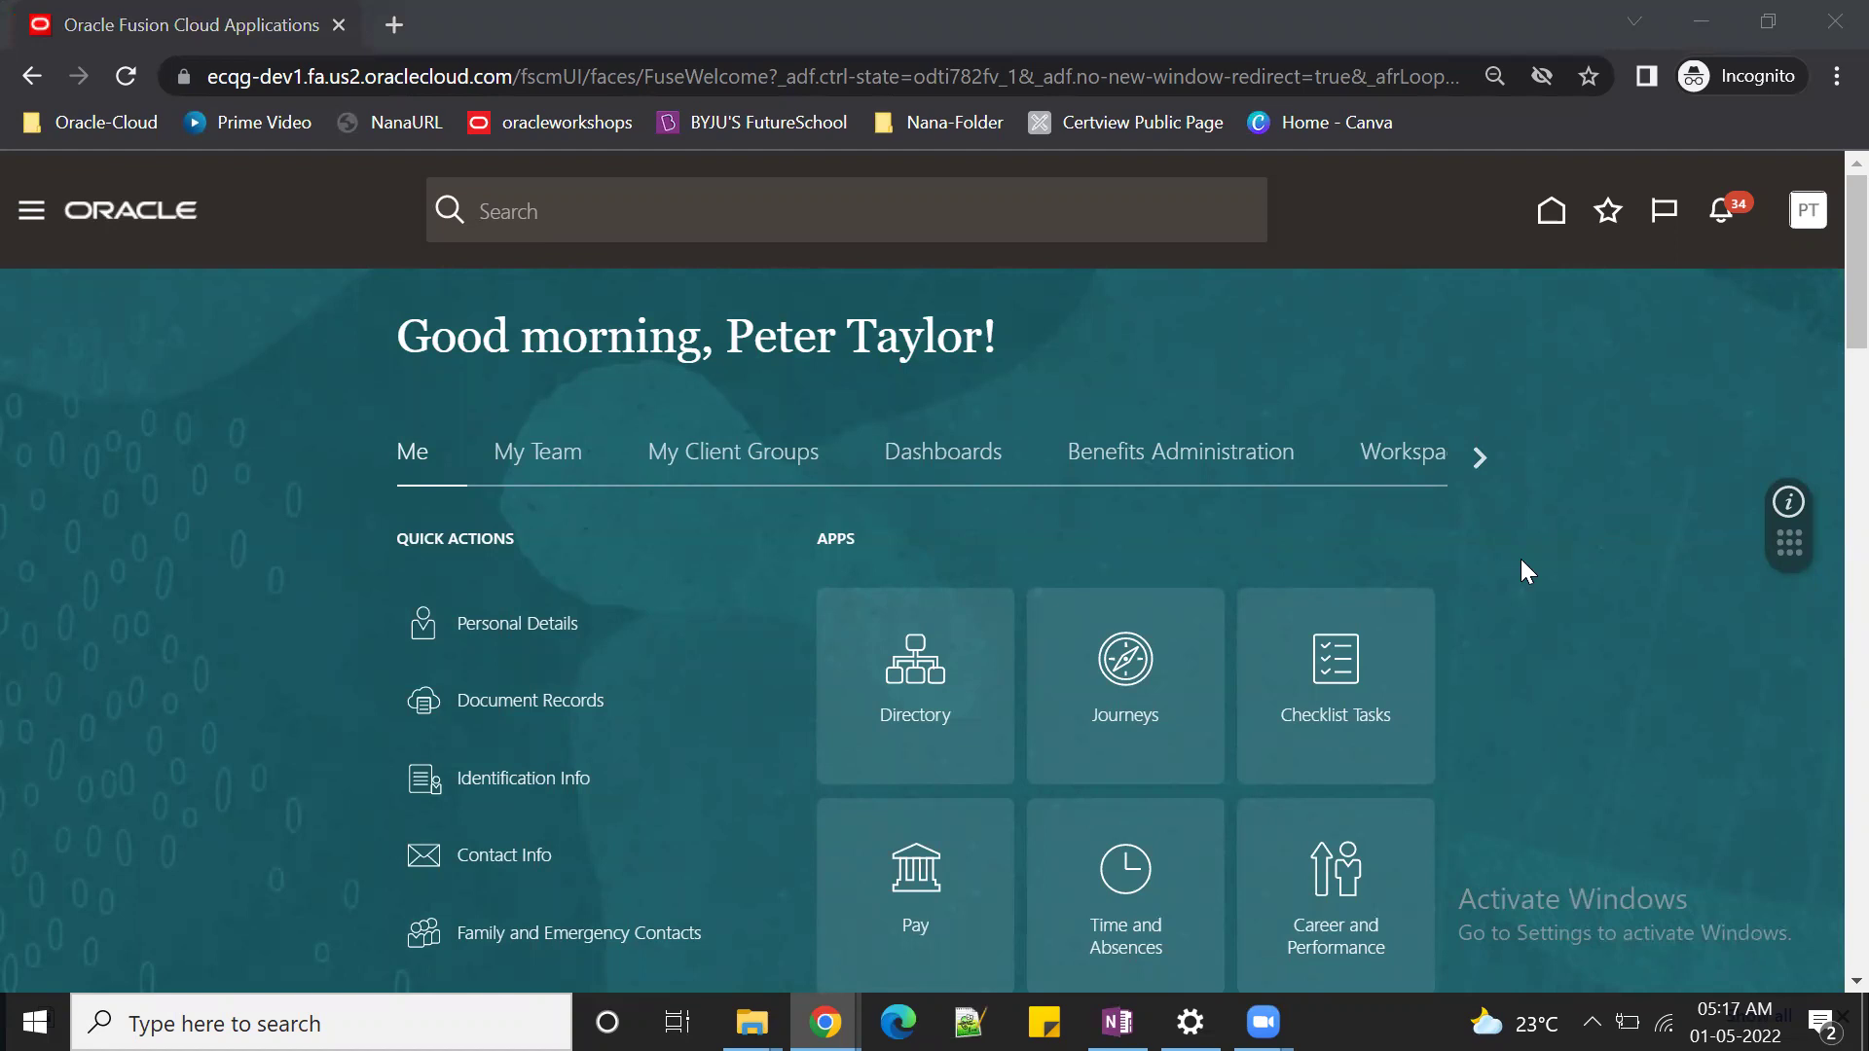
pyautogui.click(1721, 219)
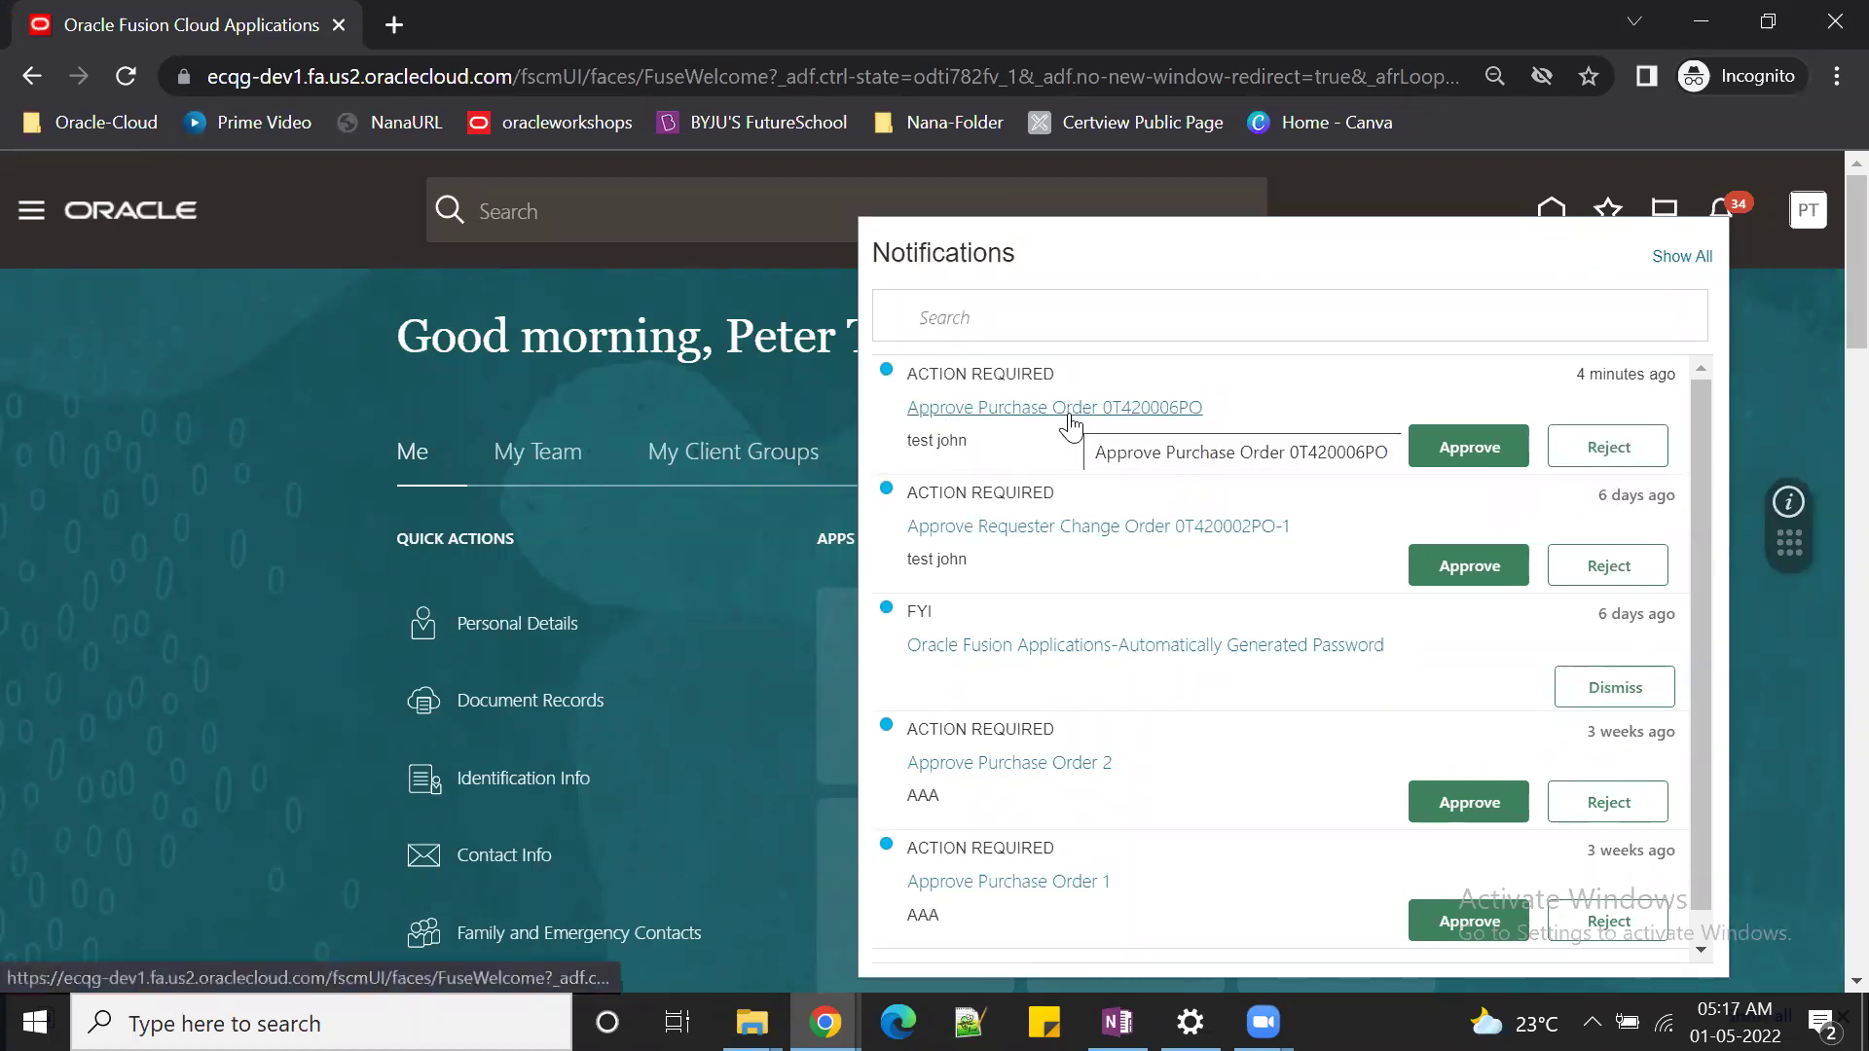
pyautogui.click(1463, 455)
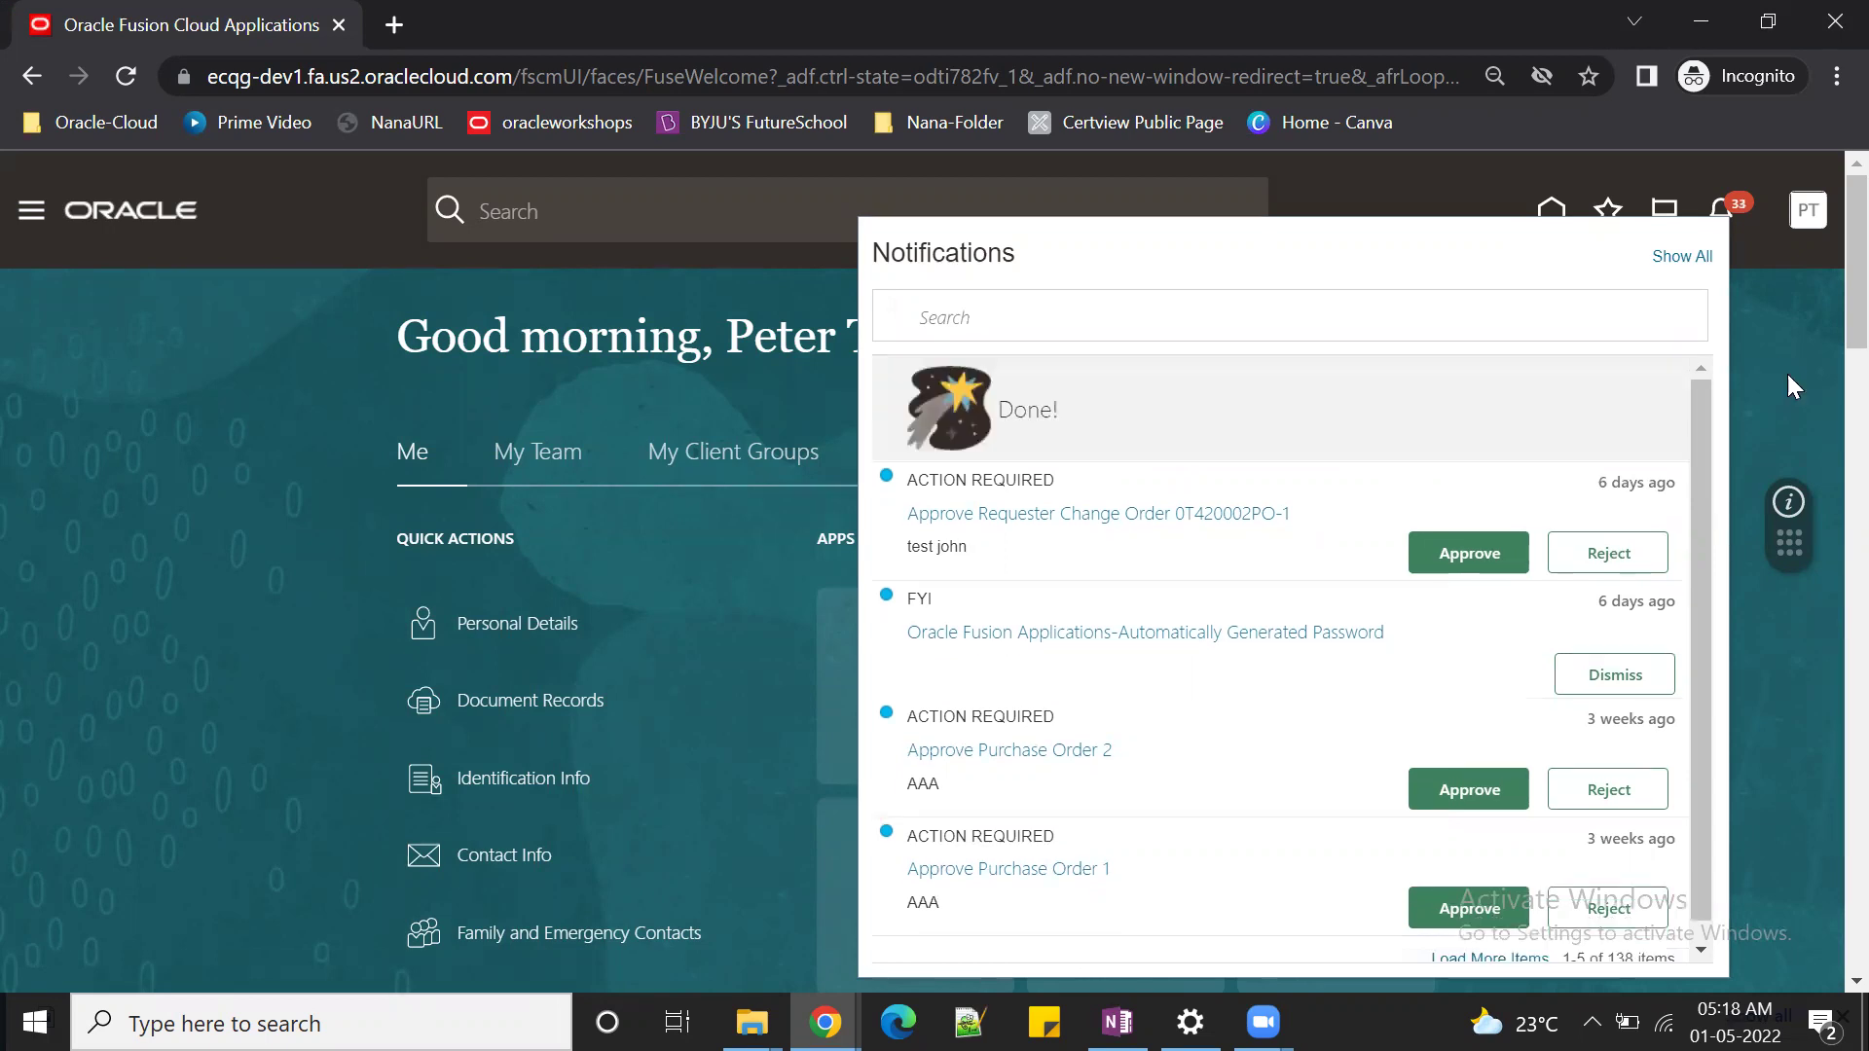
# - Switch back to the buyer's browser window, close both Canva tabs and bring up the Manage Agreements page
pyautogui.moveTo(825, 1022)
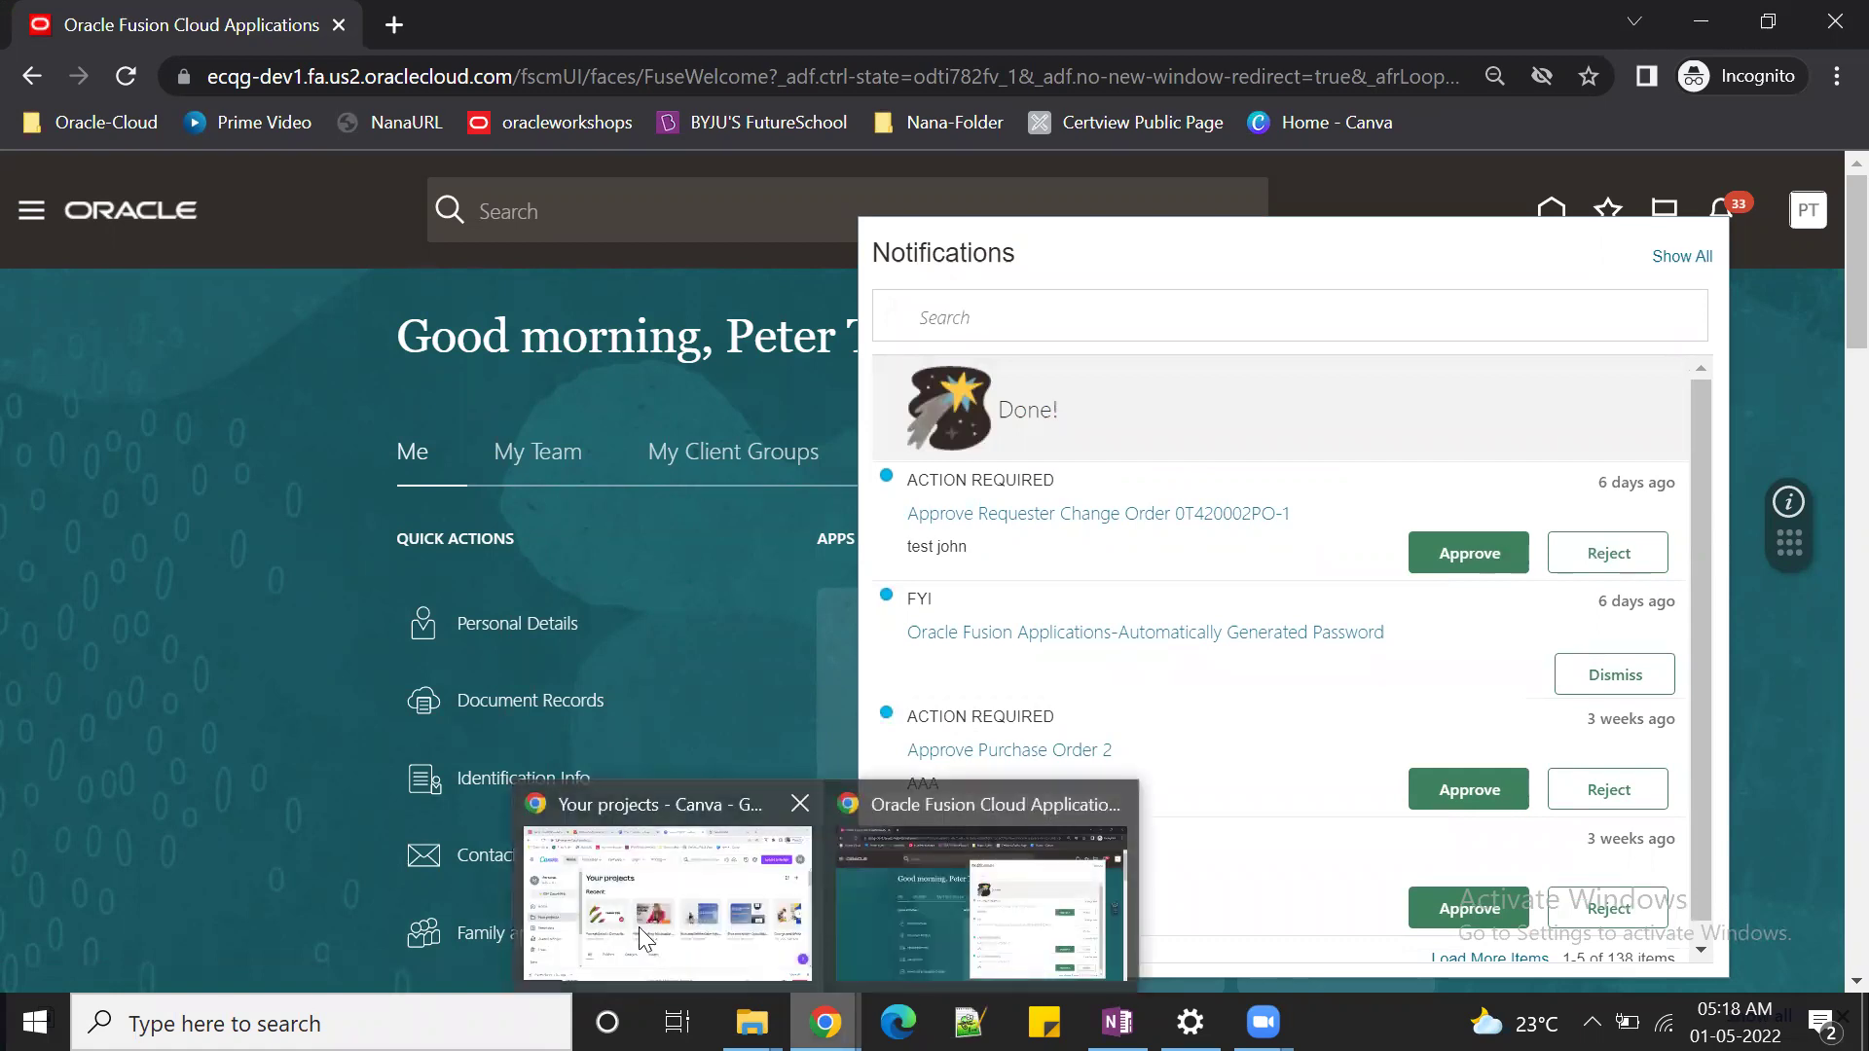
pyautogui.click(677, 886)
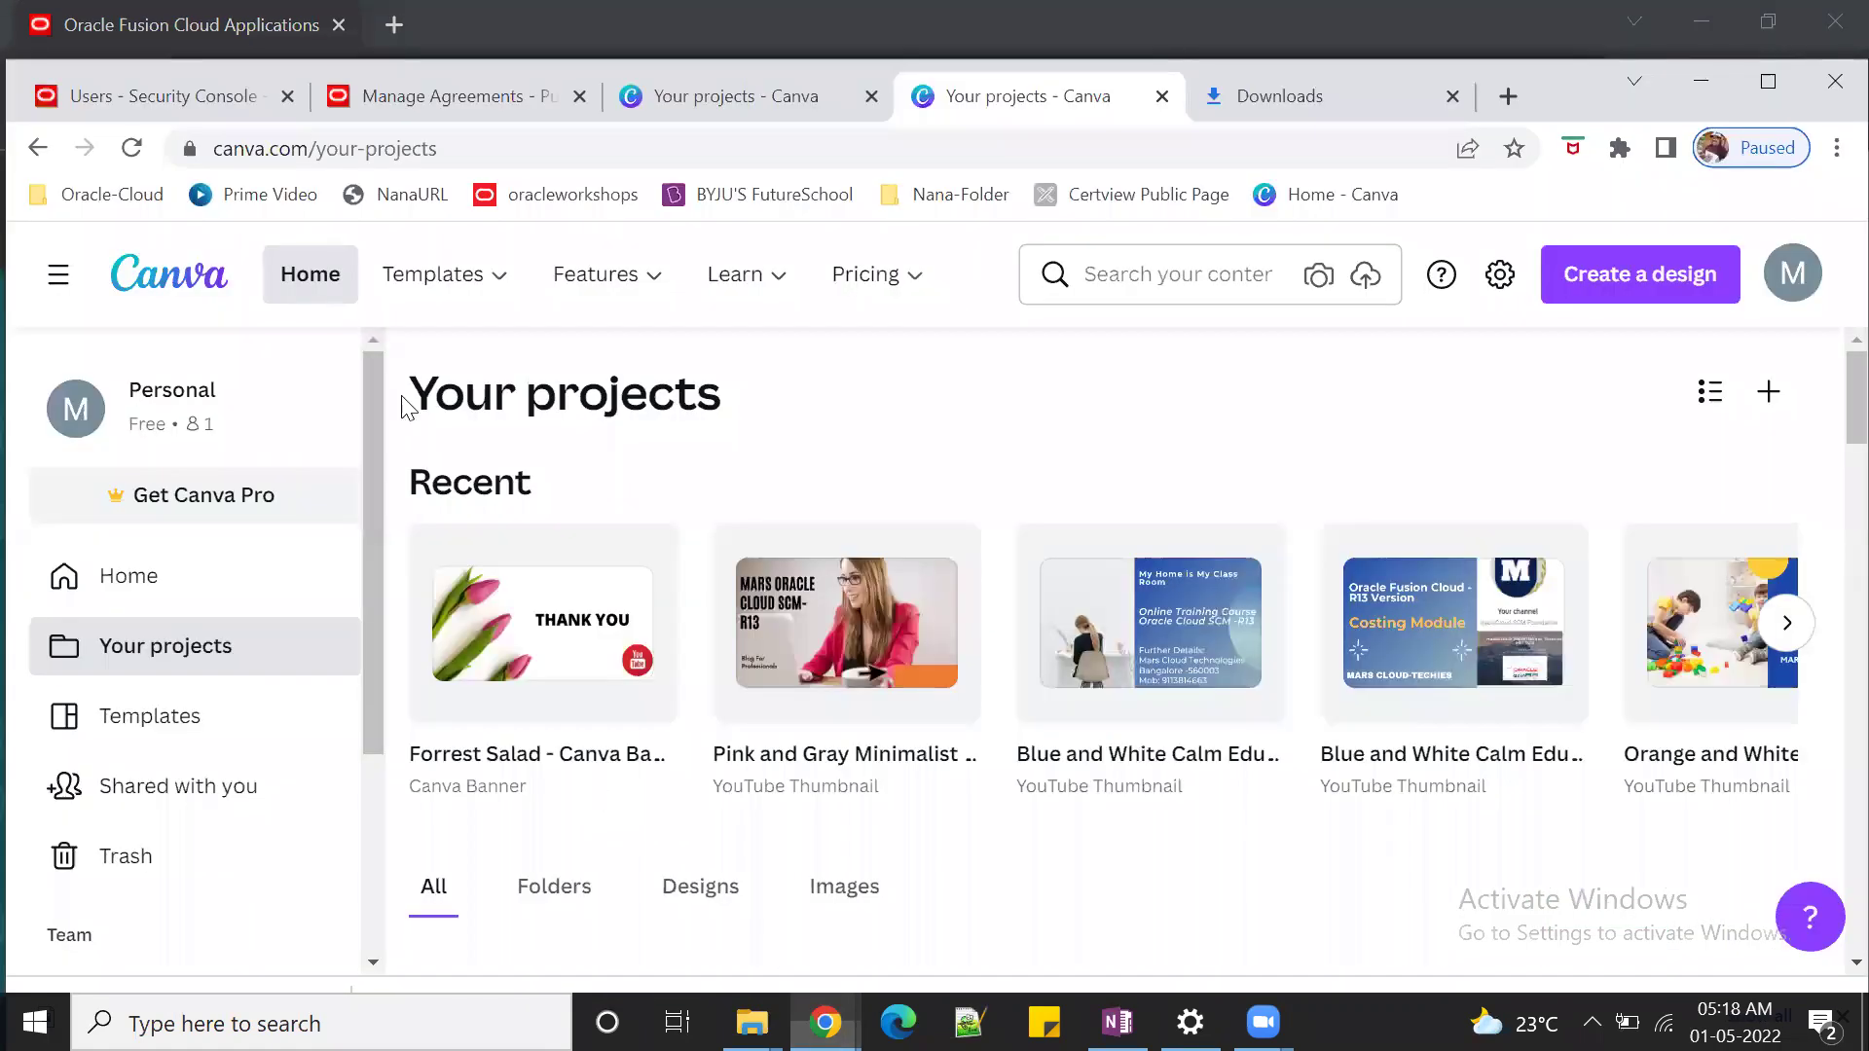
pyautogui.click(487, 107)
pyautogui.click(1162, 95)
pyautogui.click(871, 96)
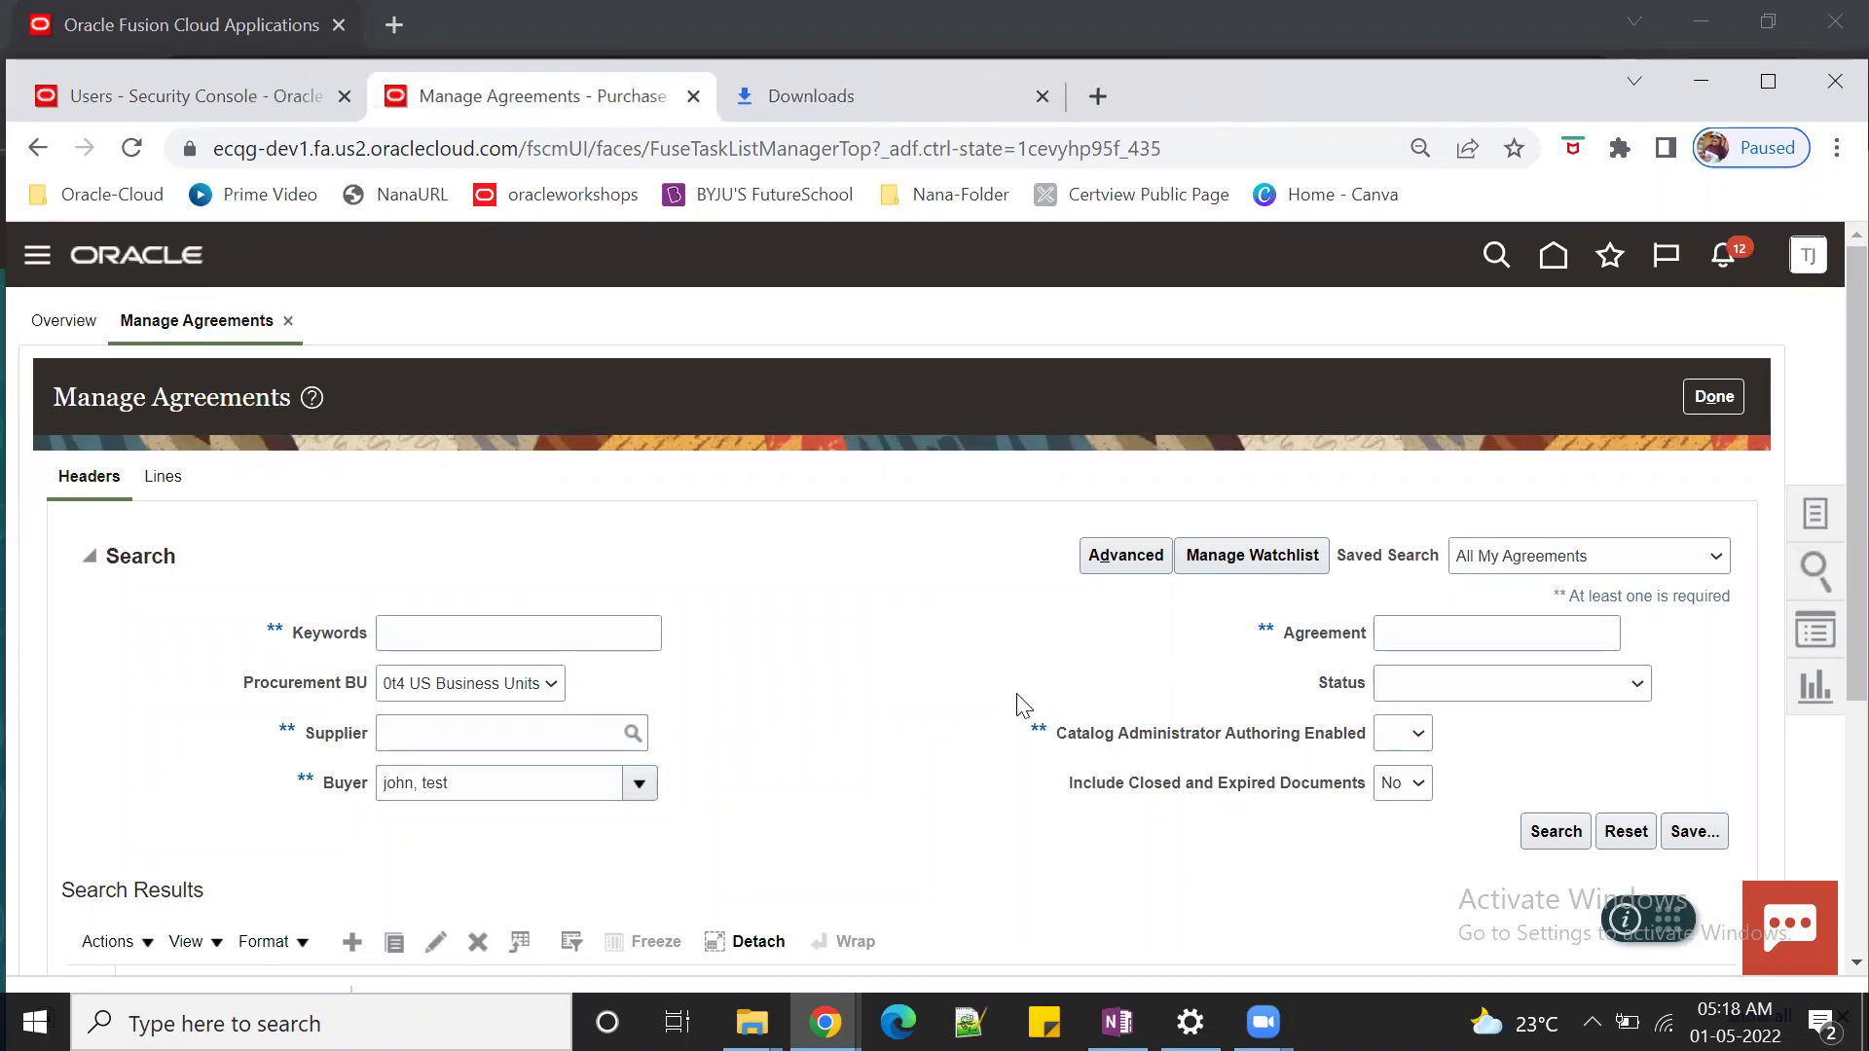
pyautogui.click(1556, 830)
pyautogui.scroll(-3, 847, 504)
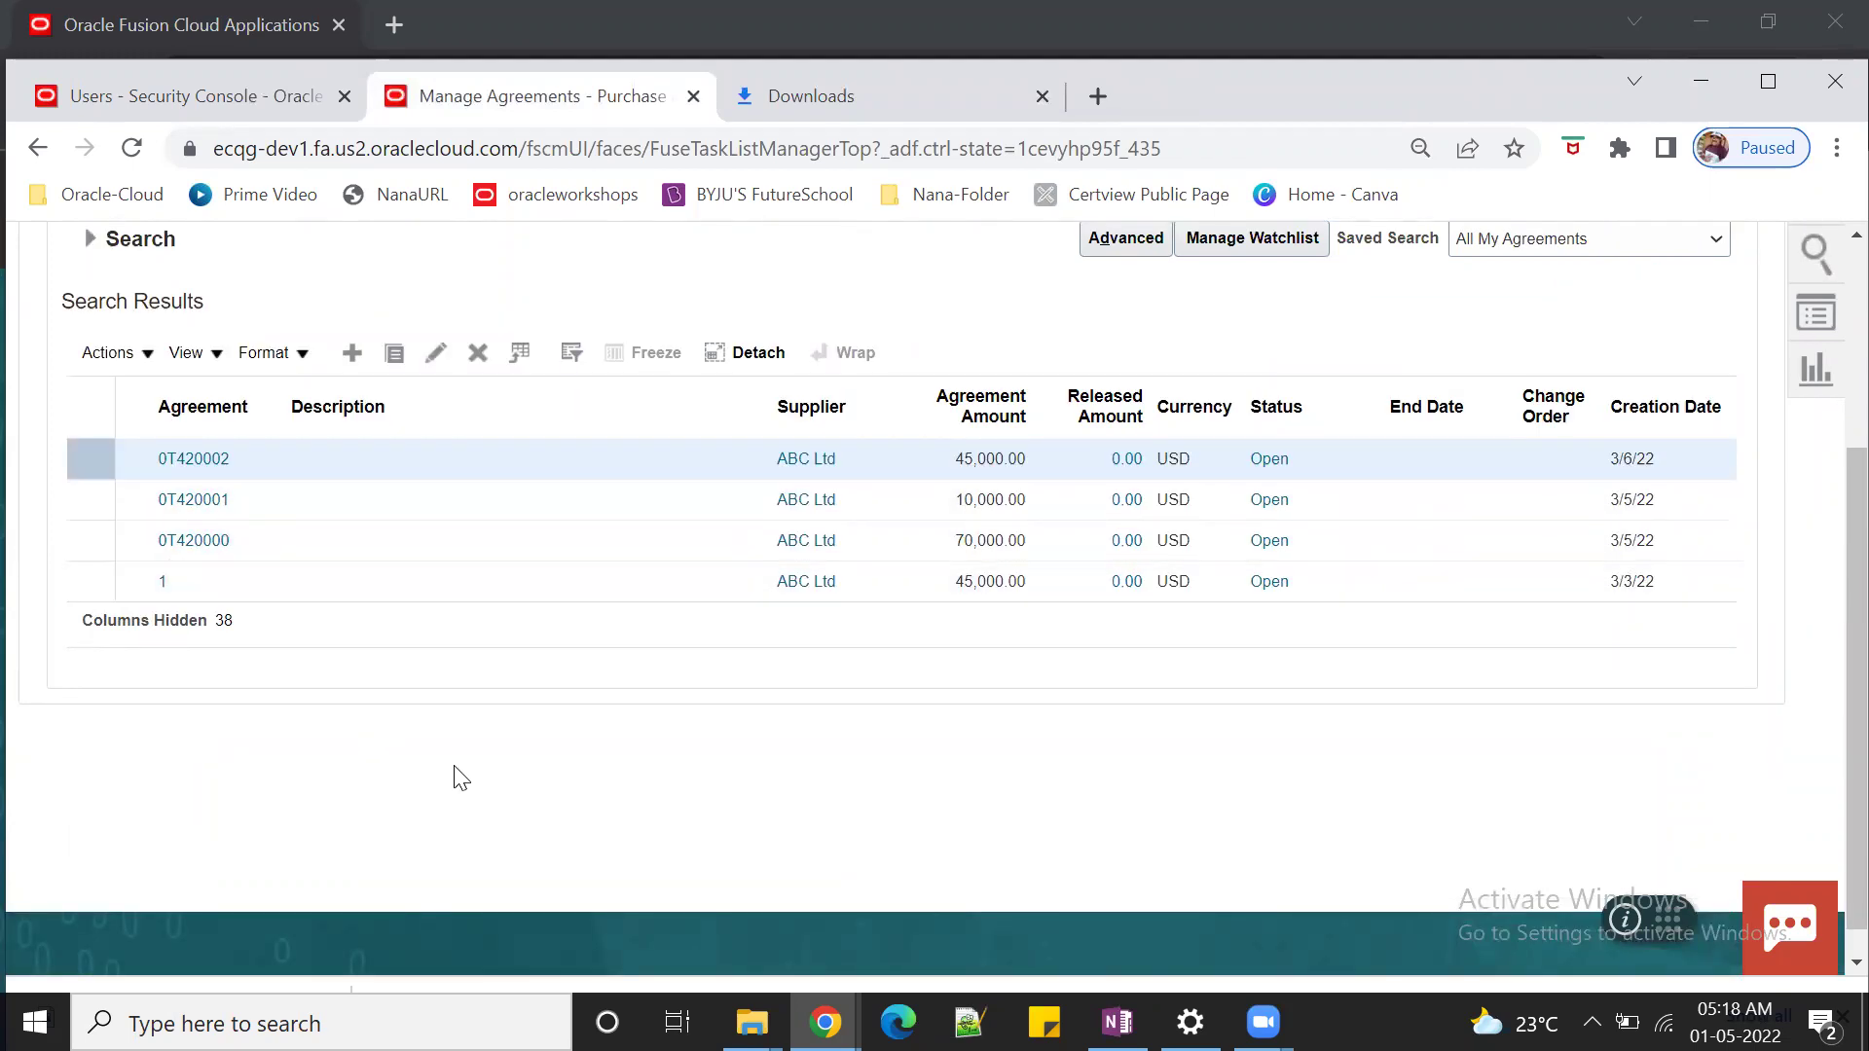
pyautogui.scroll(2, 458, 764)
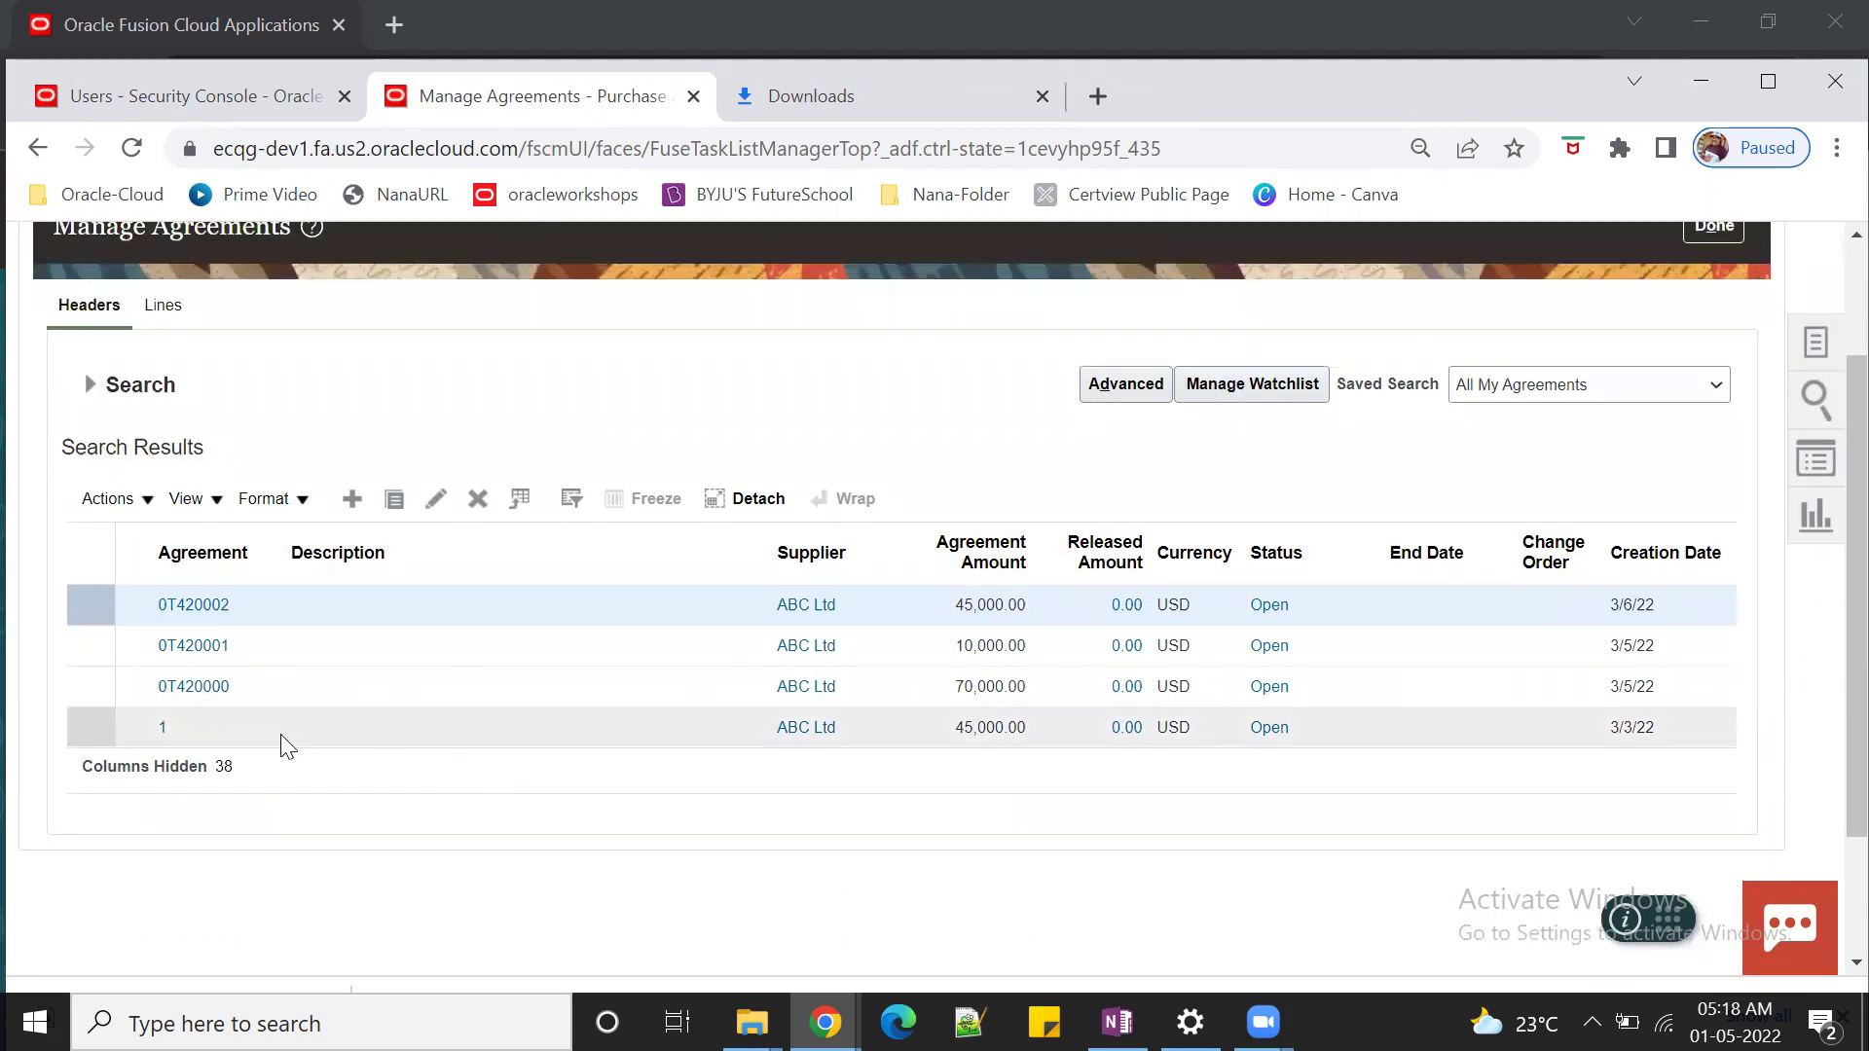
pyautogui.scroll(2, 281, 732)
# - Leave Manage Agreements, list the buyer's orders in Manage Orders and open the newly approved purchase order
pyautogui.click(1726, 402)
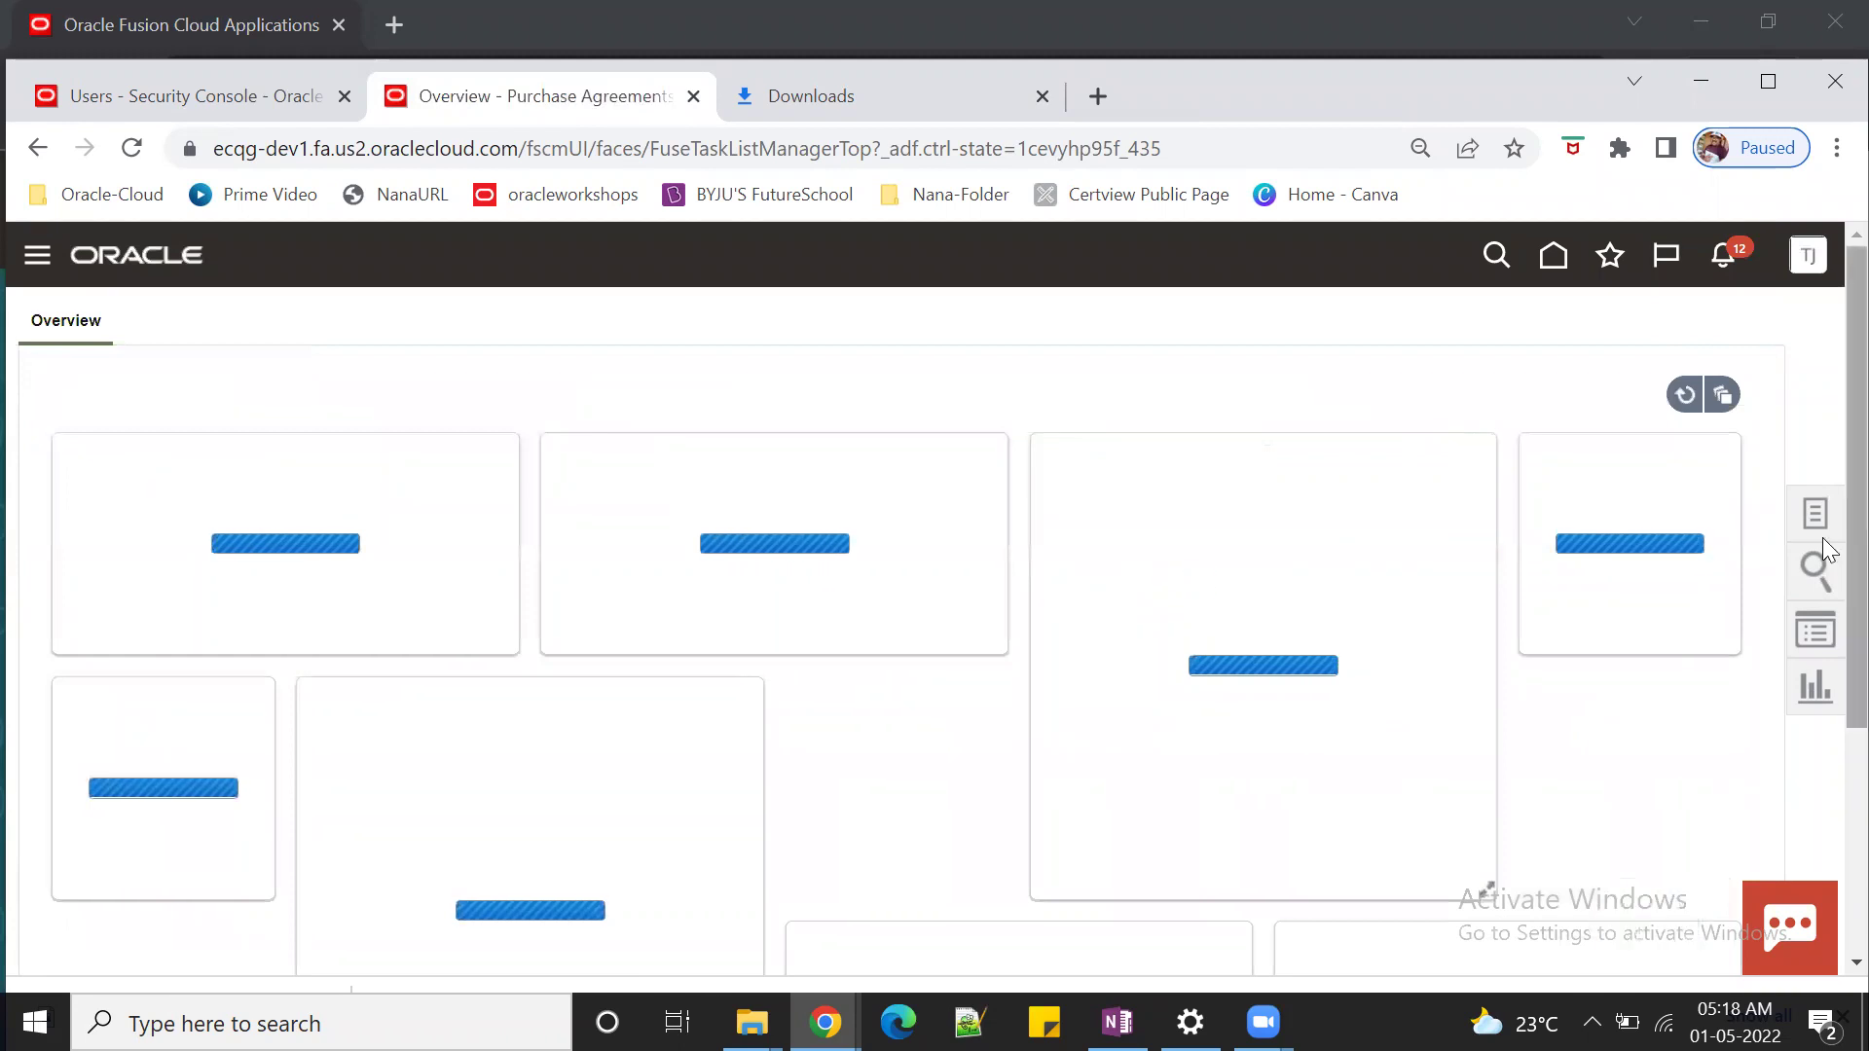
pyautogui.click(1815, 513)
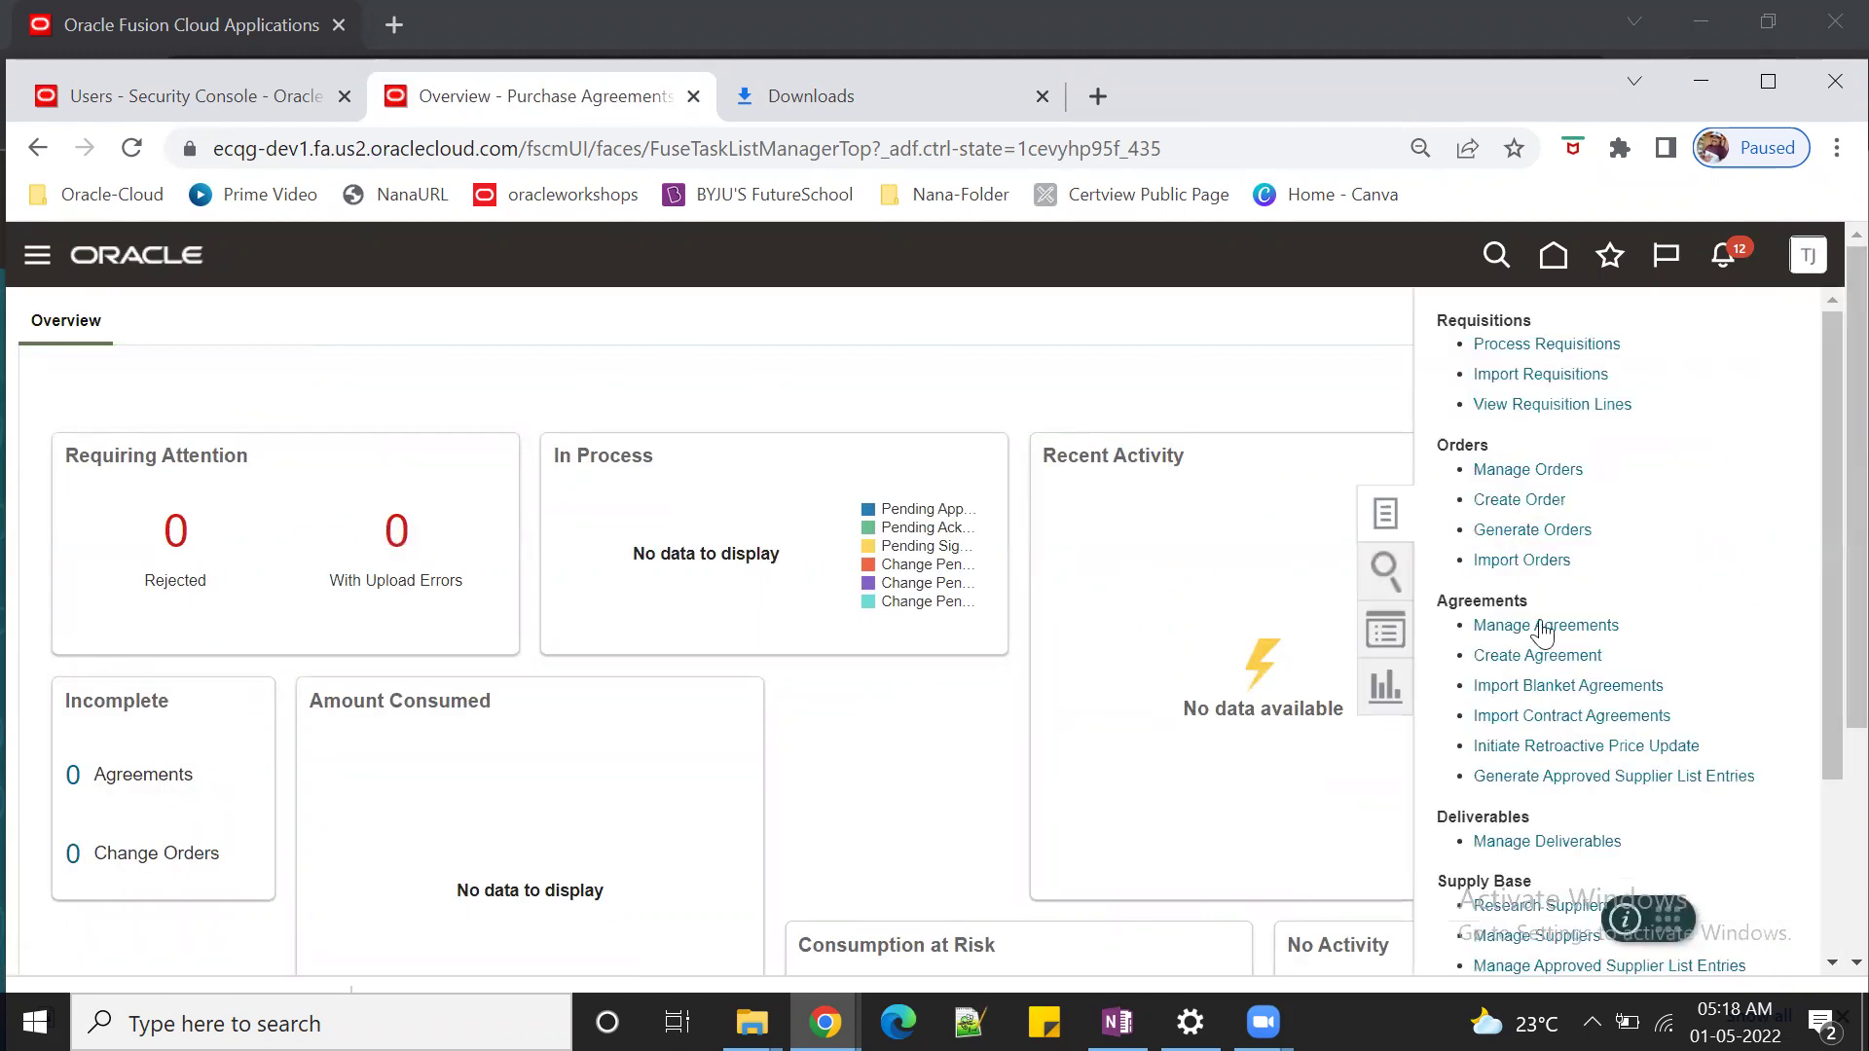
pyautogui.click(1548, 471)
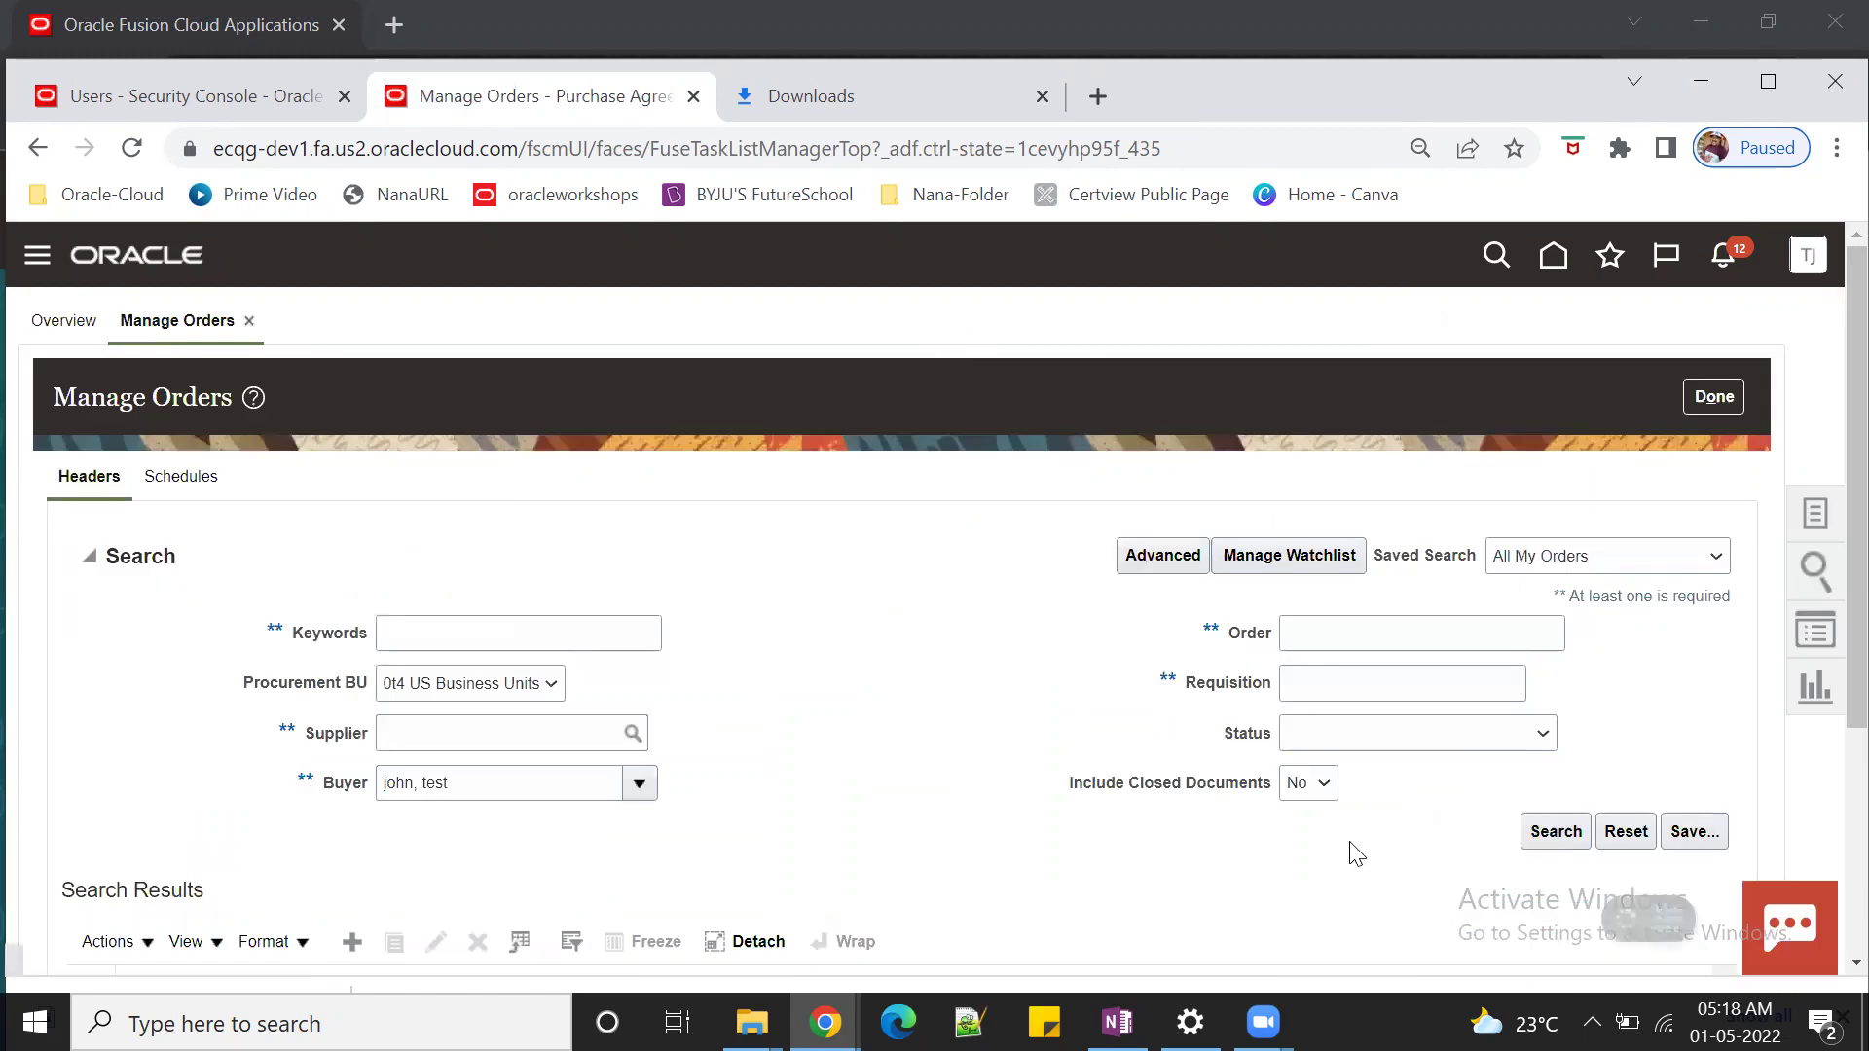
pyautogui.scroll(-2, 1217, 808)
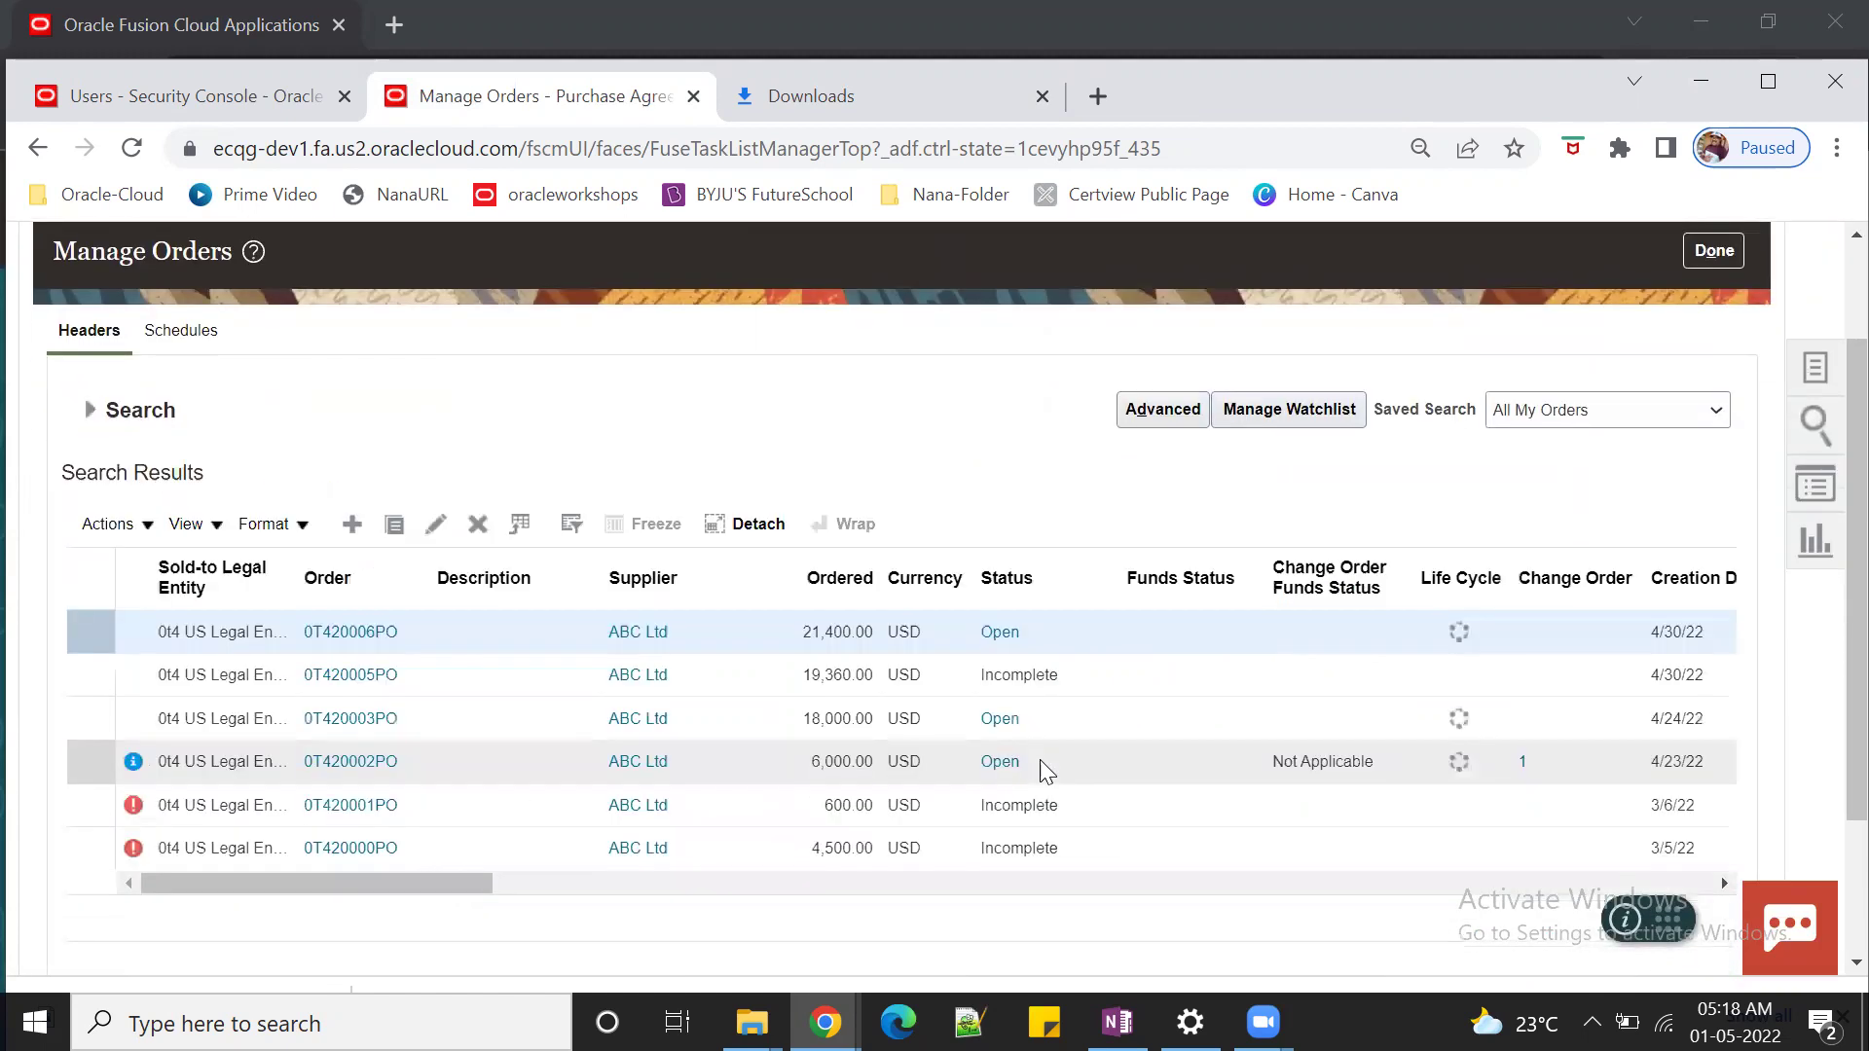
pyautogui.click(394, 631)
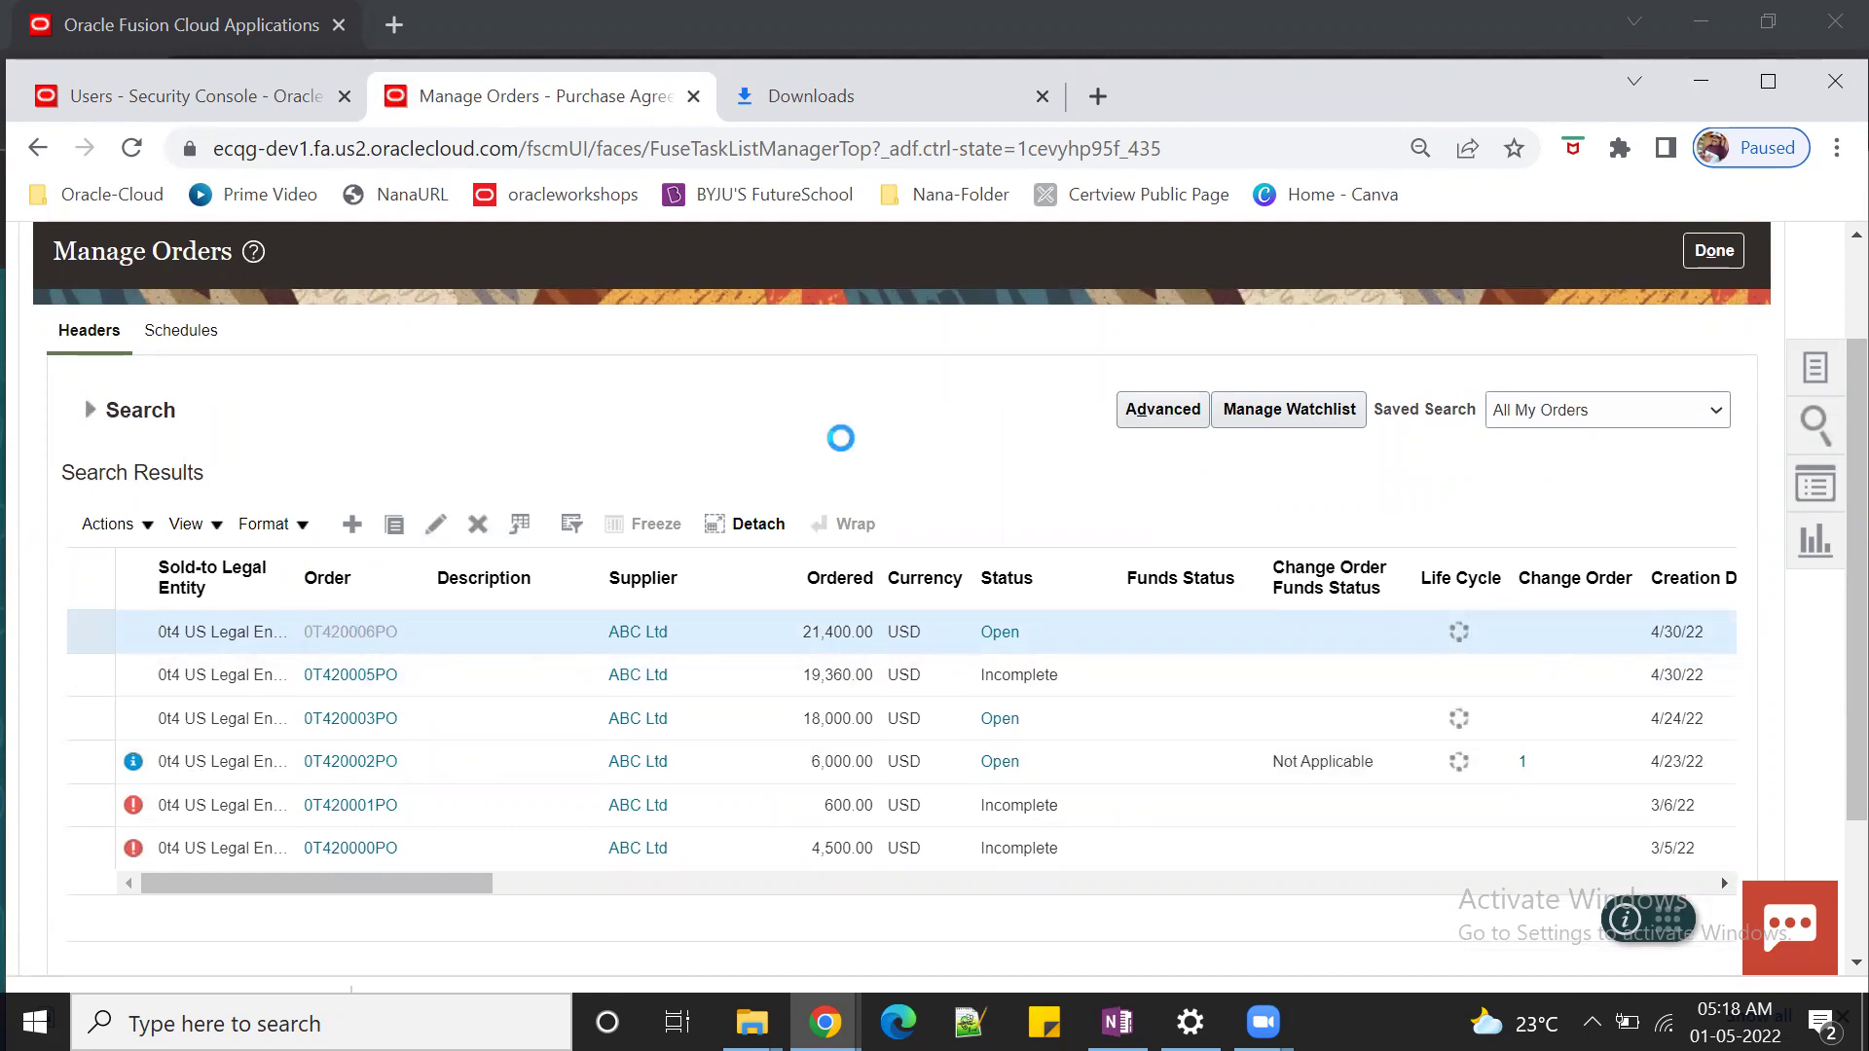
# - Review the purchase order's lines and schedules, showing all columns of the schedules table to check schedule numbers, locations and dates
pyautogui.scroll(-10, 848, 604)
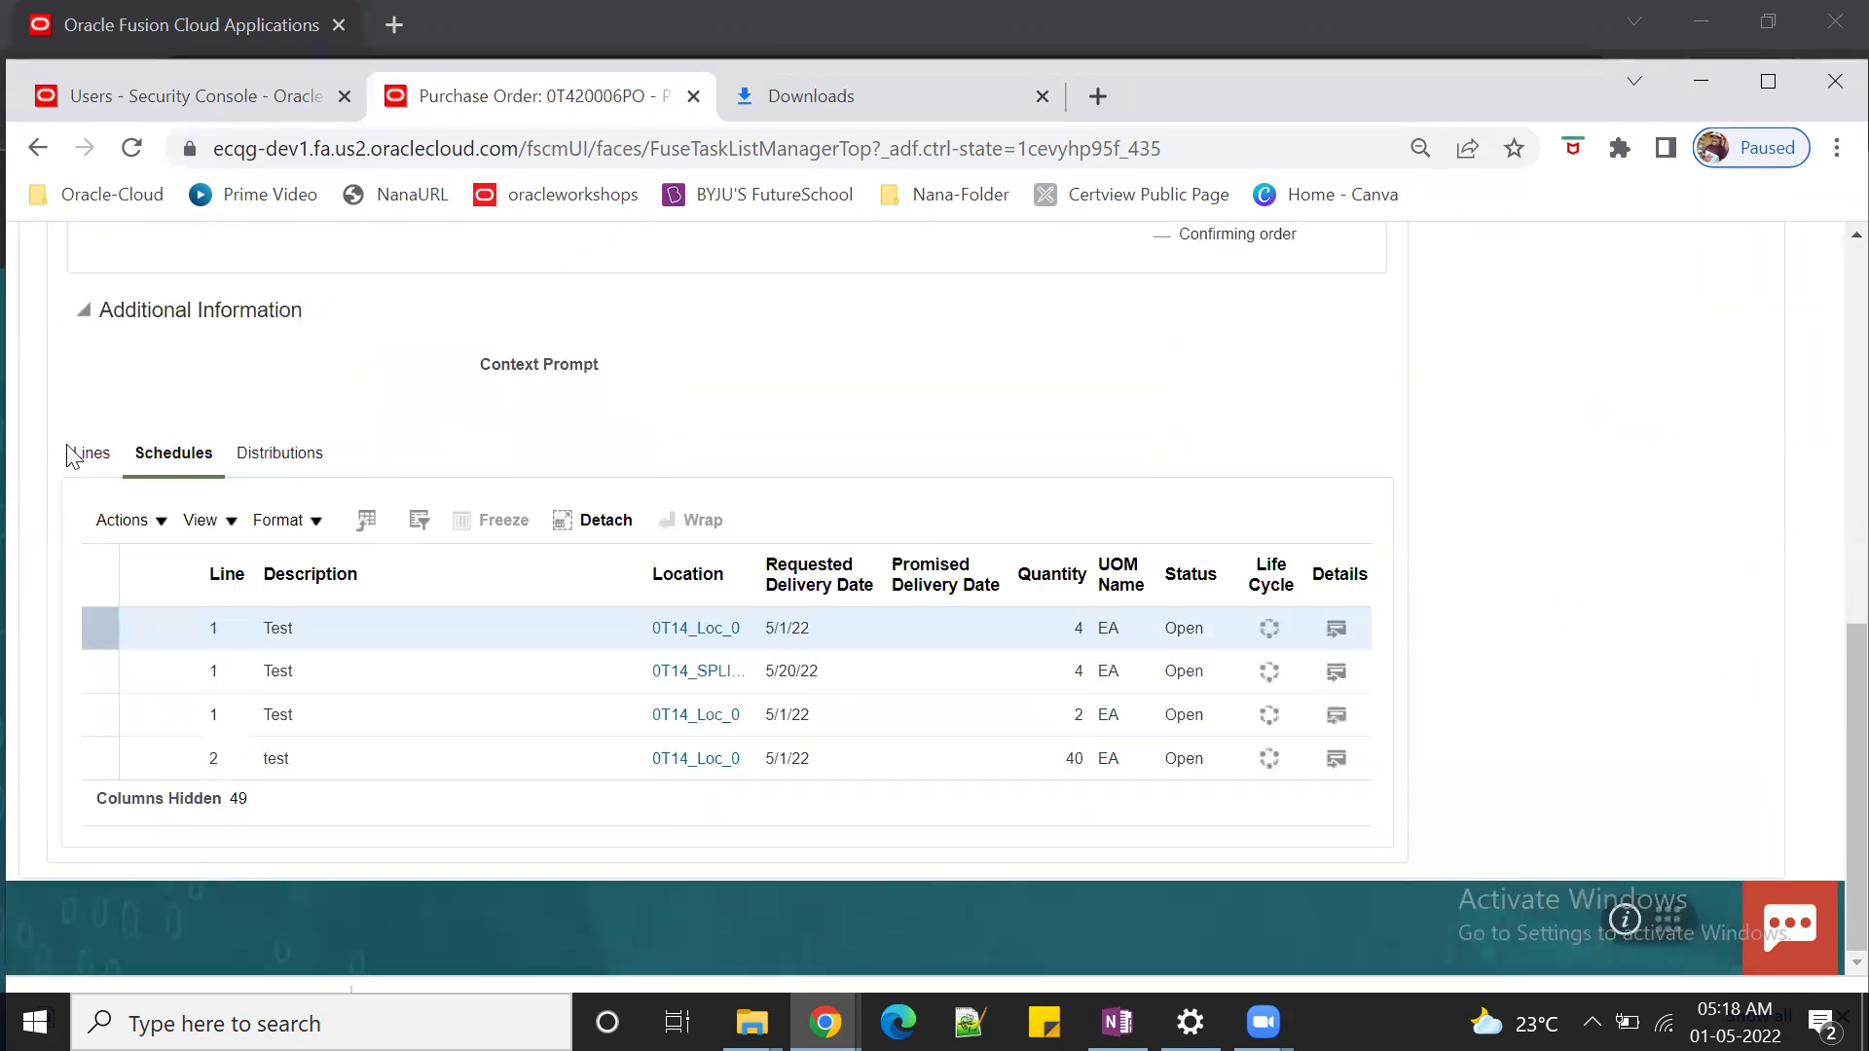
pyautogui.click(89, 454)
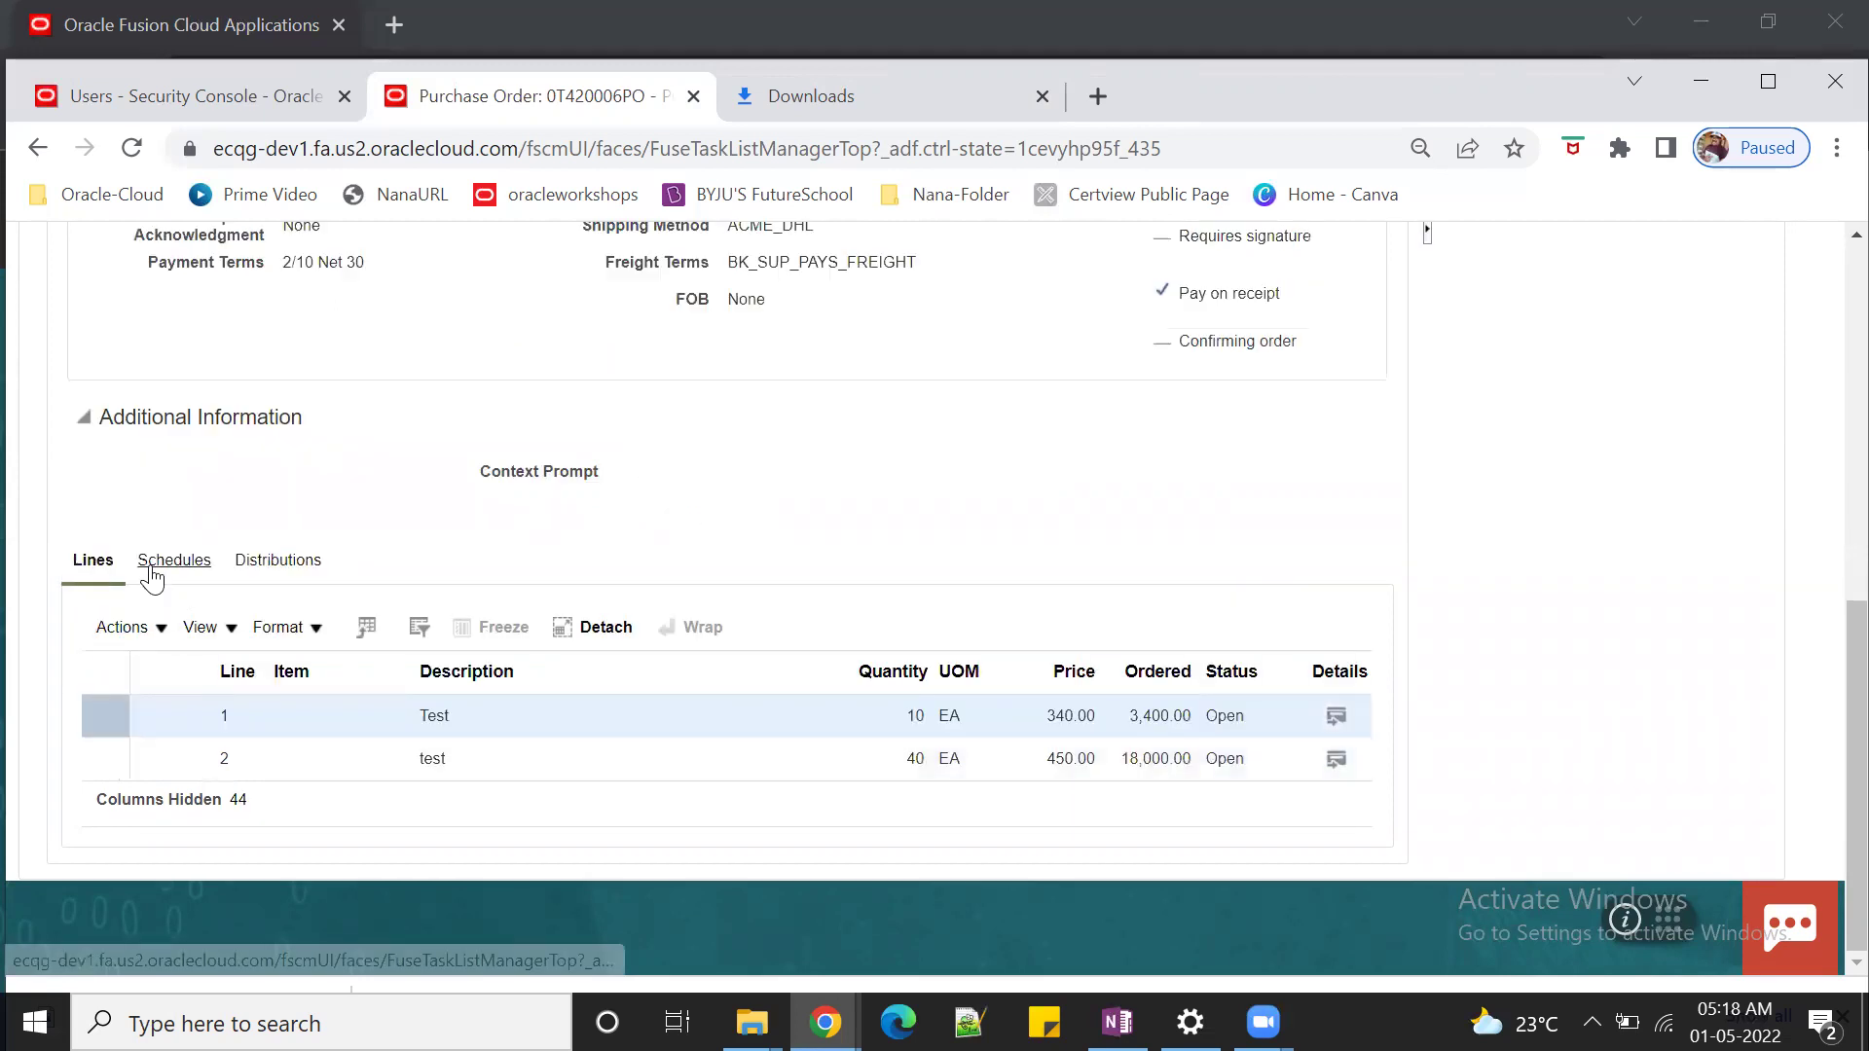
pyautogui.click(174, 560)
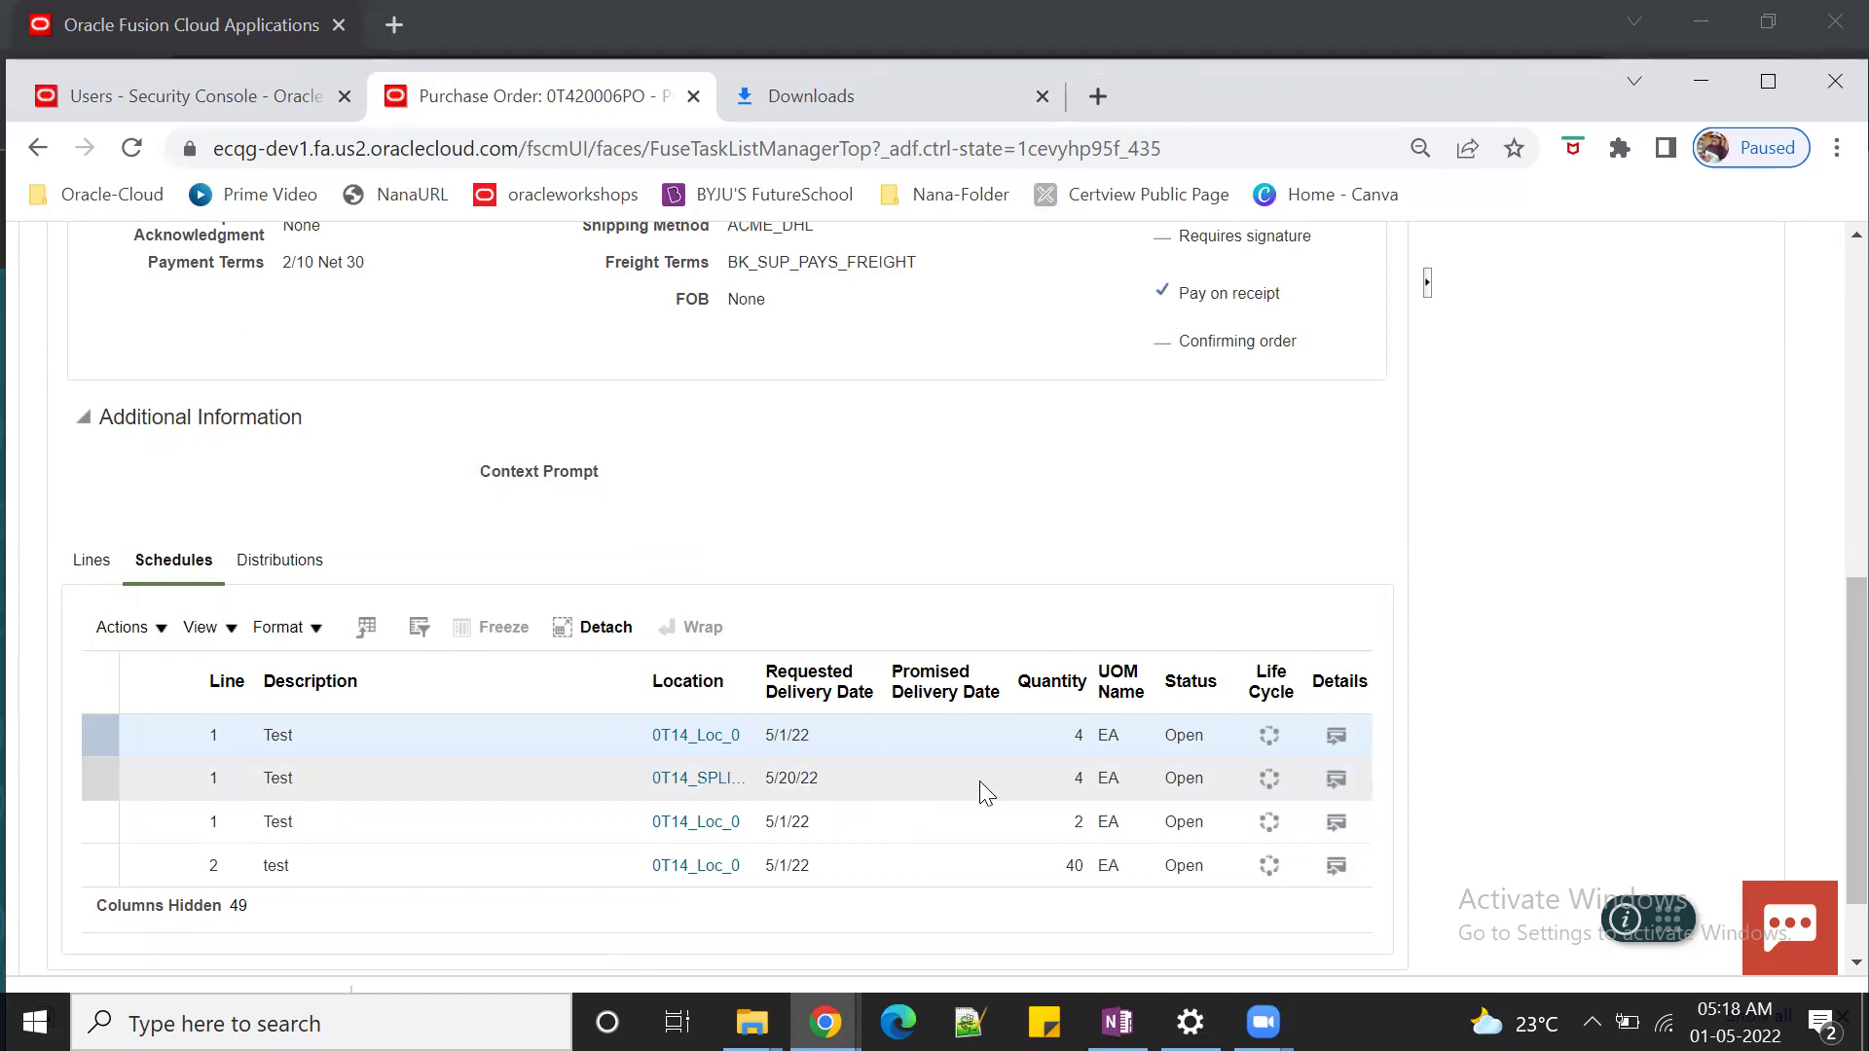
pyautogui.click(230, 627)
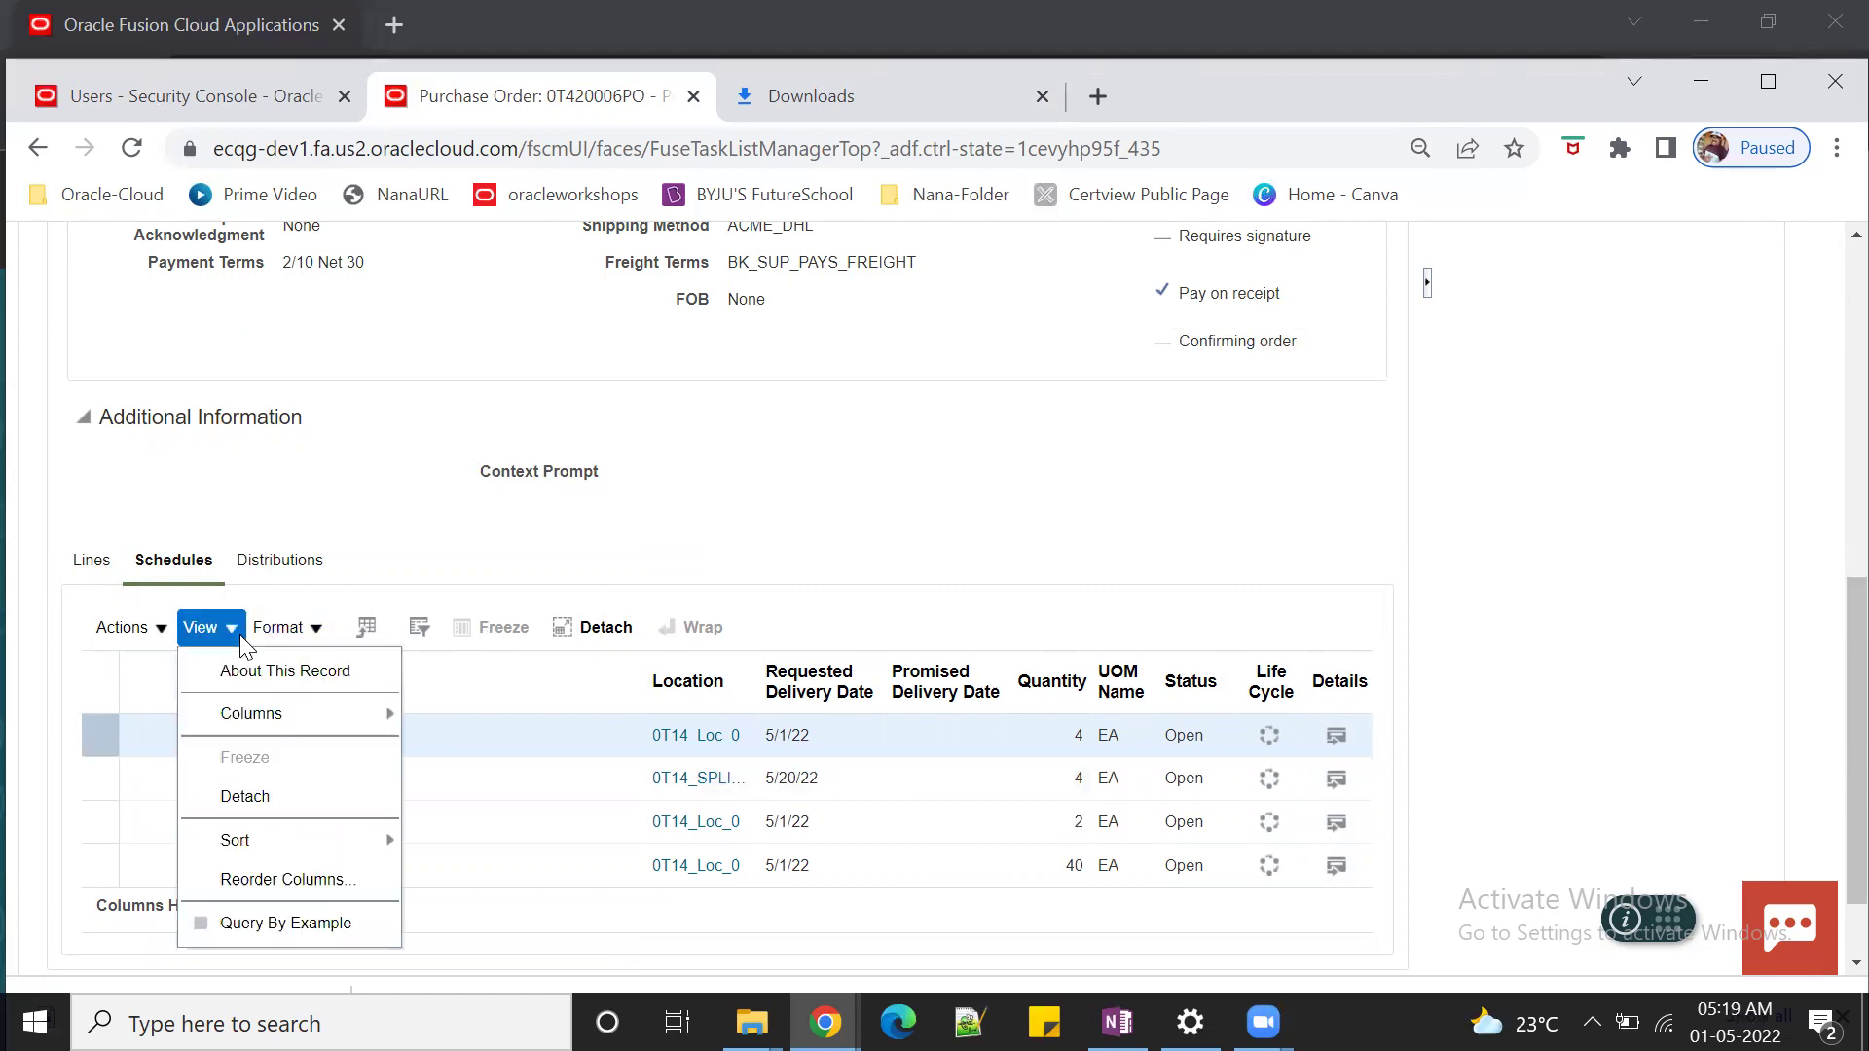
pyautogui.moveTo(276, 717)
pyautogui.click(559, 742)
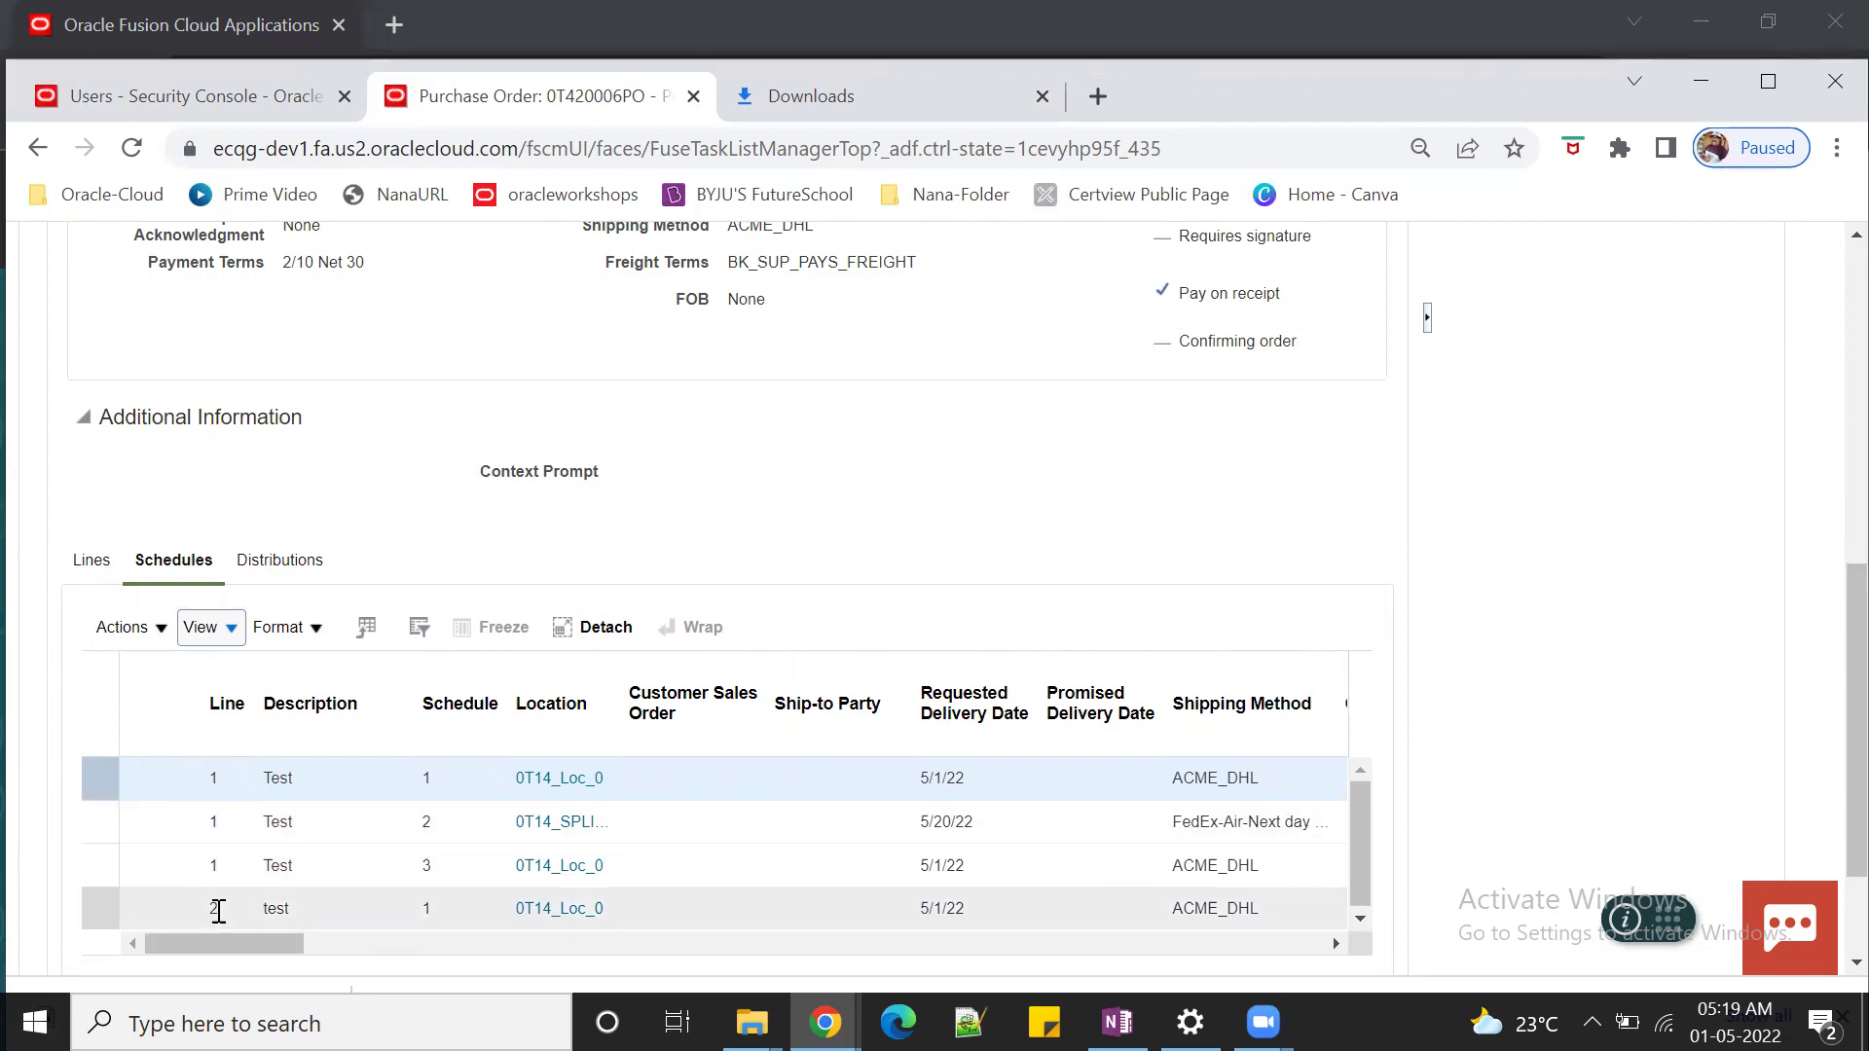
# - Examine the deliver-to locations, quantities and requesters on the order's distributions and refresh the purchase order
pyautogui.click(276, 562)
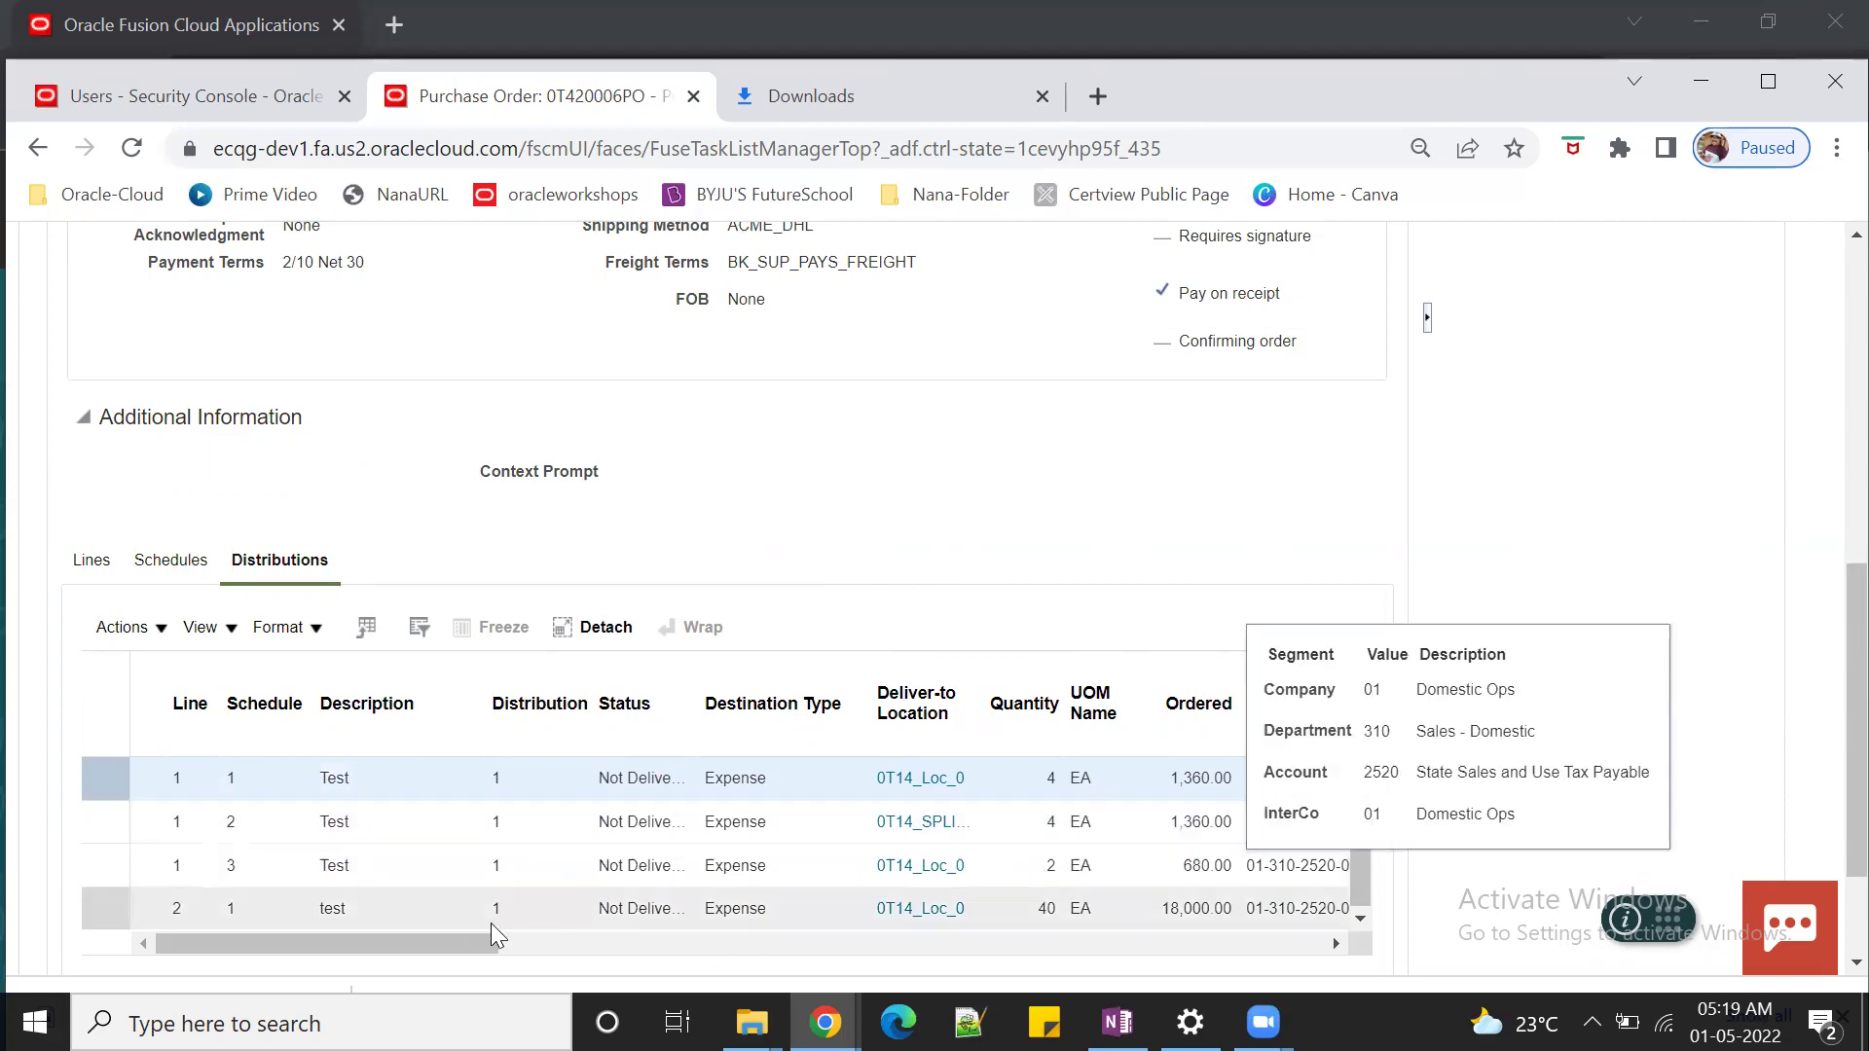
pyautogui.moveTo(479, 948); pyautogui.dragTo(1145, 971)
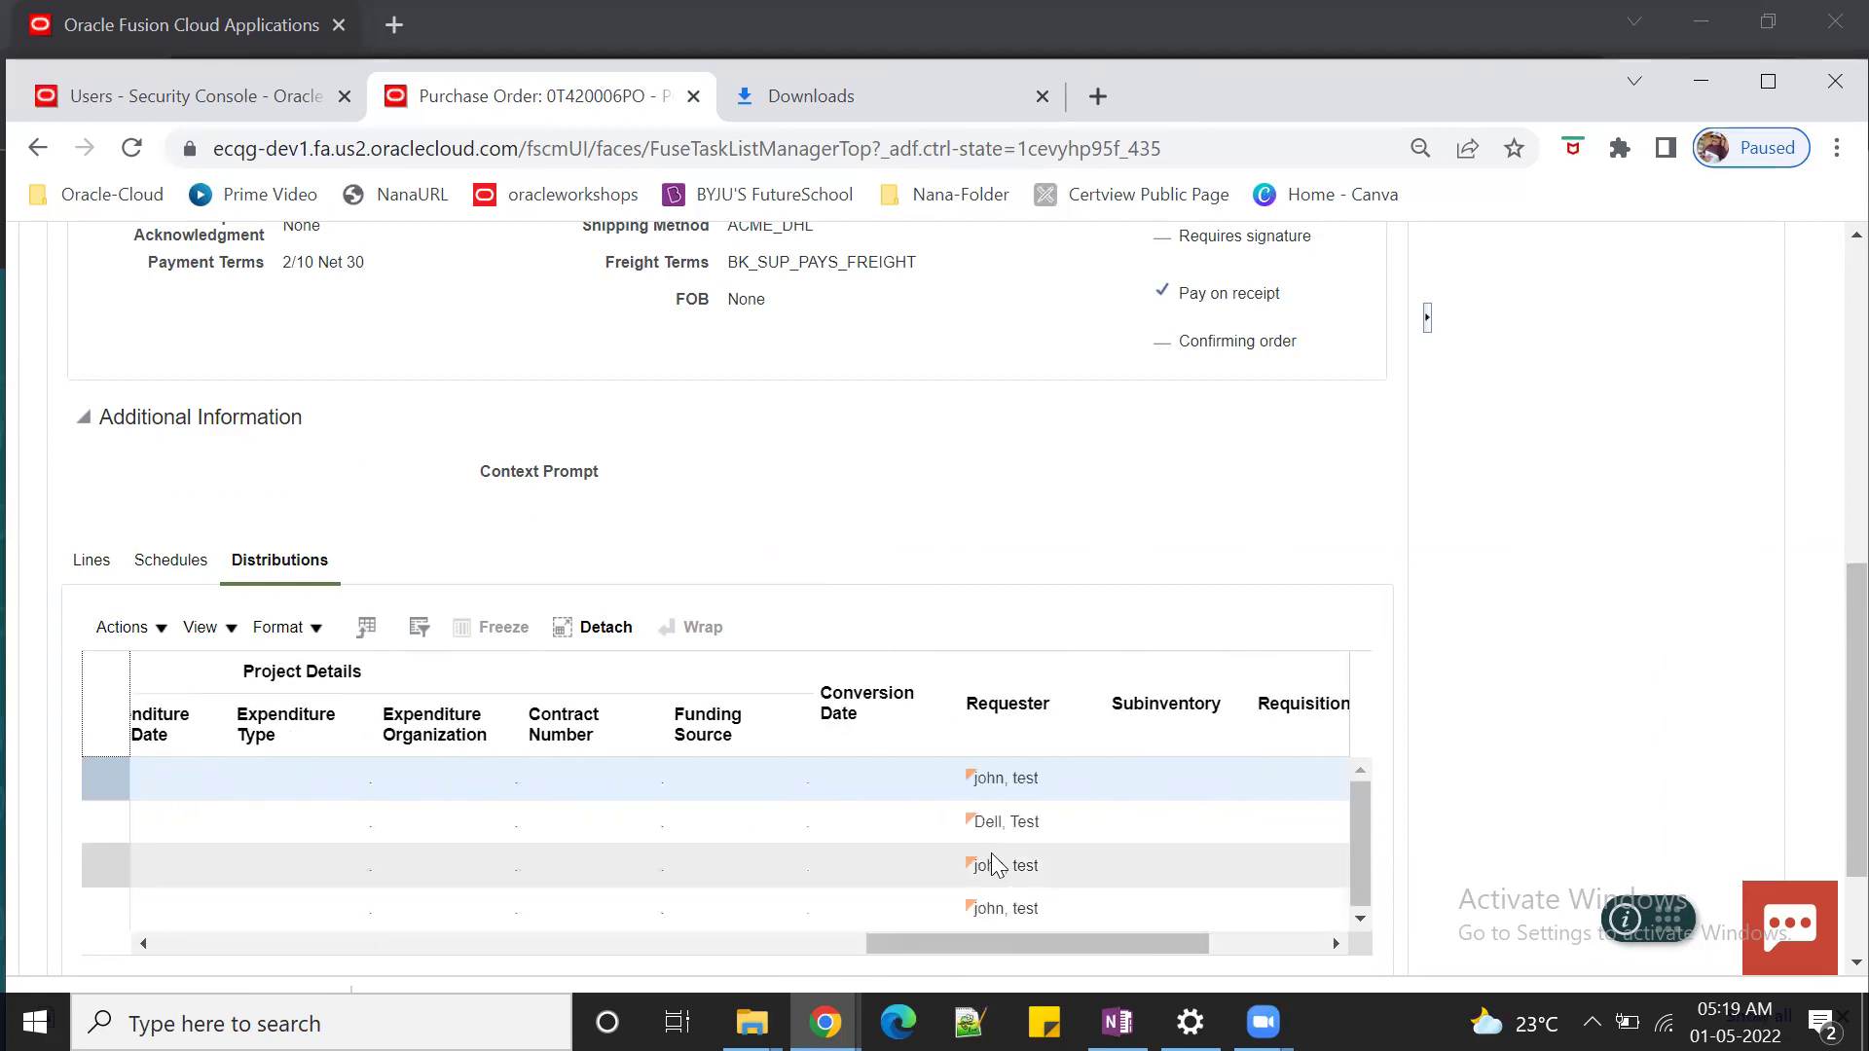
pyautogui.scroll(5, 1088, 572)
pyautogui.scroll(3, 1088, 567)
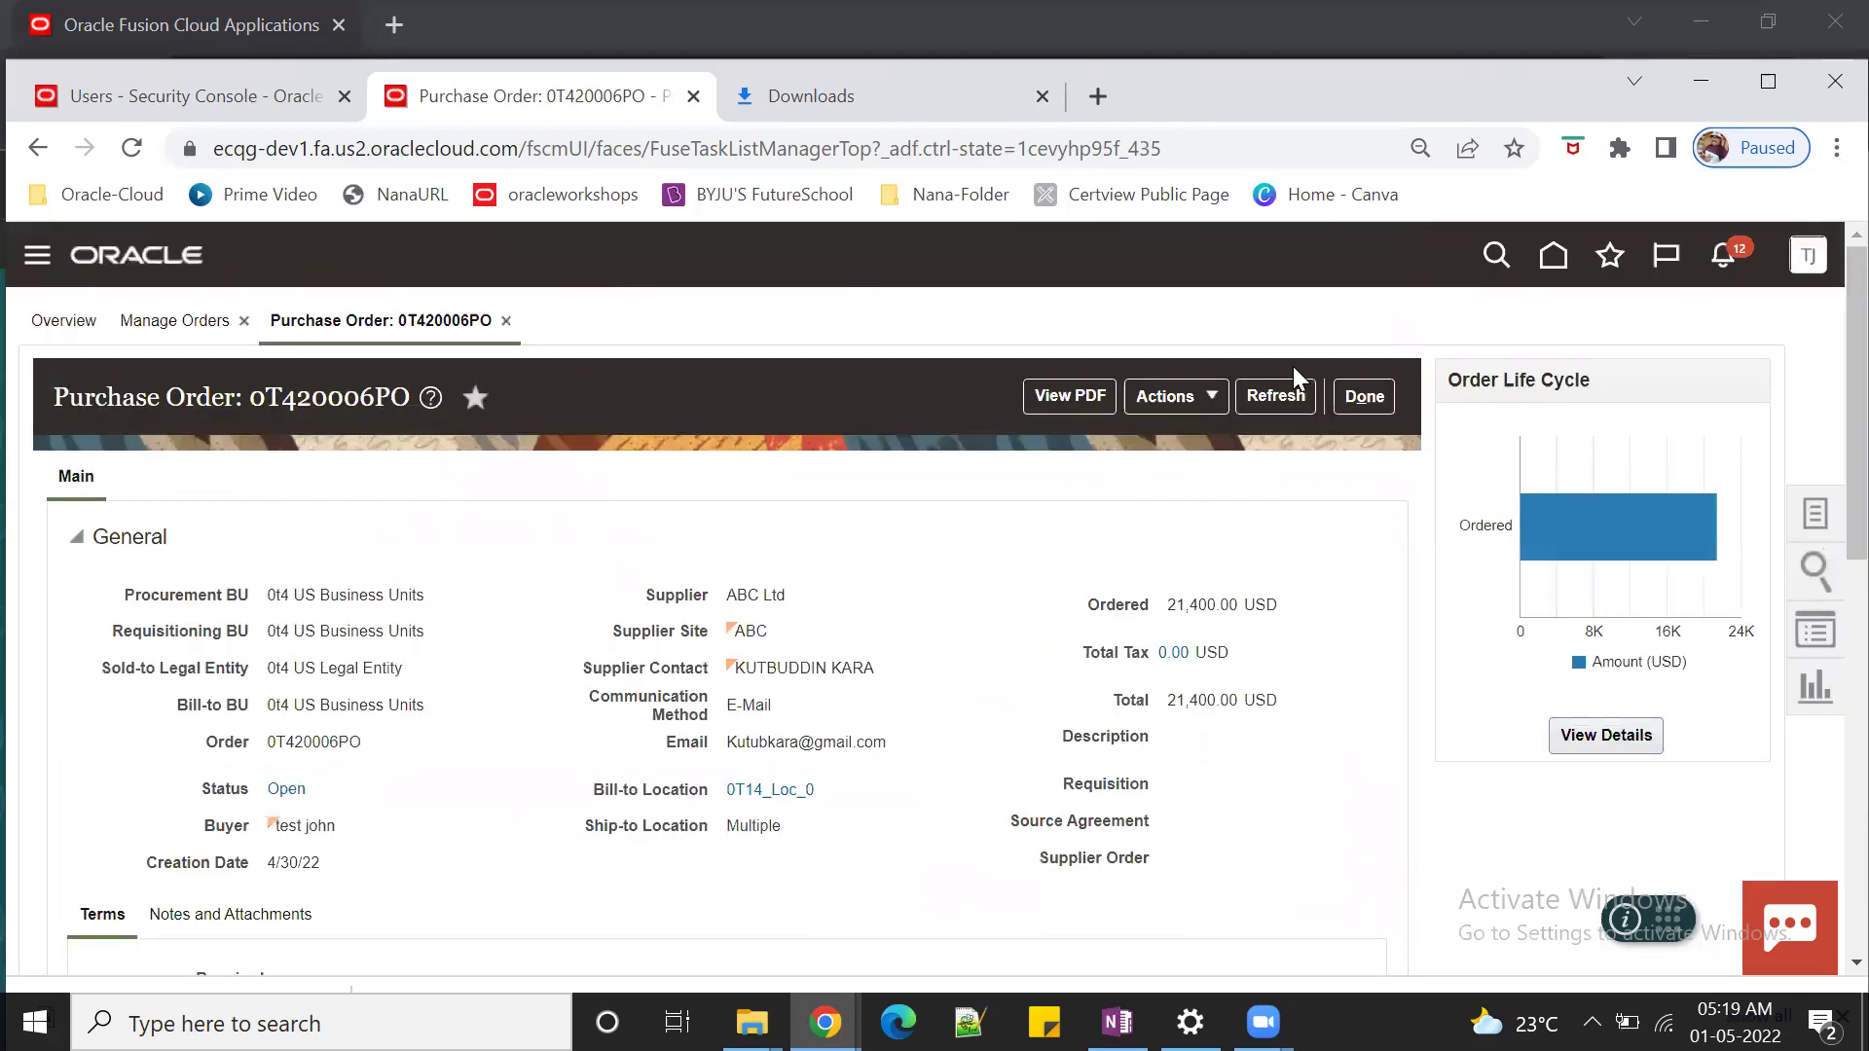
pyautogui.click(1276, 399)
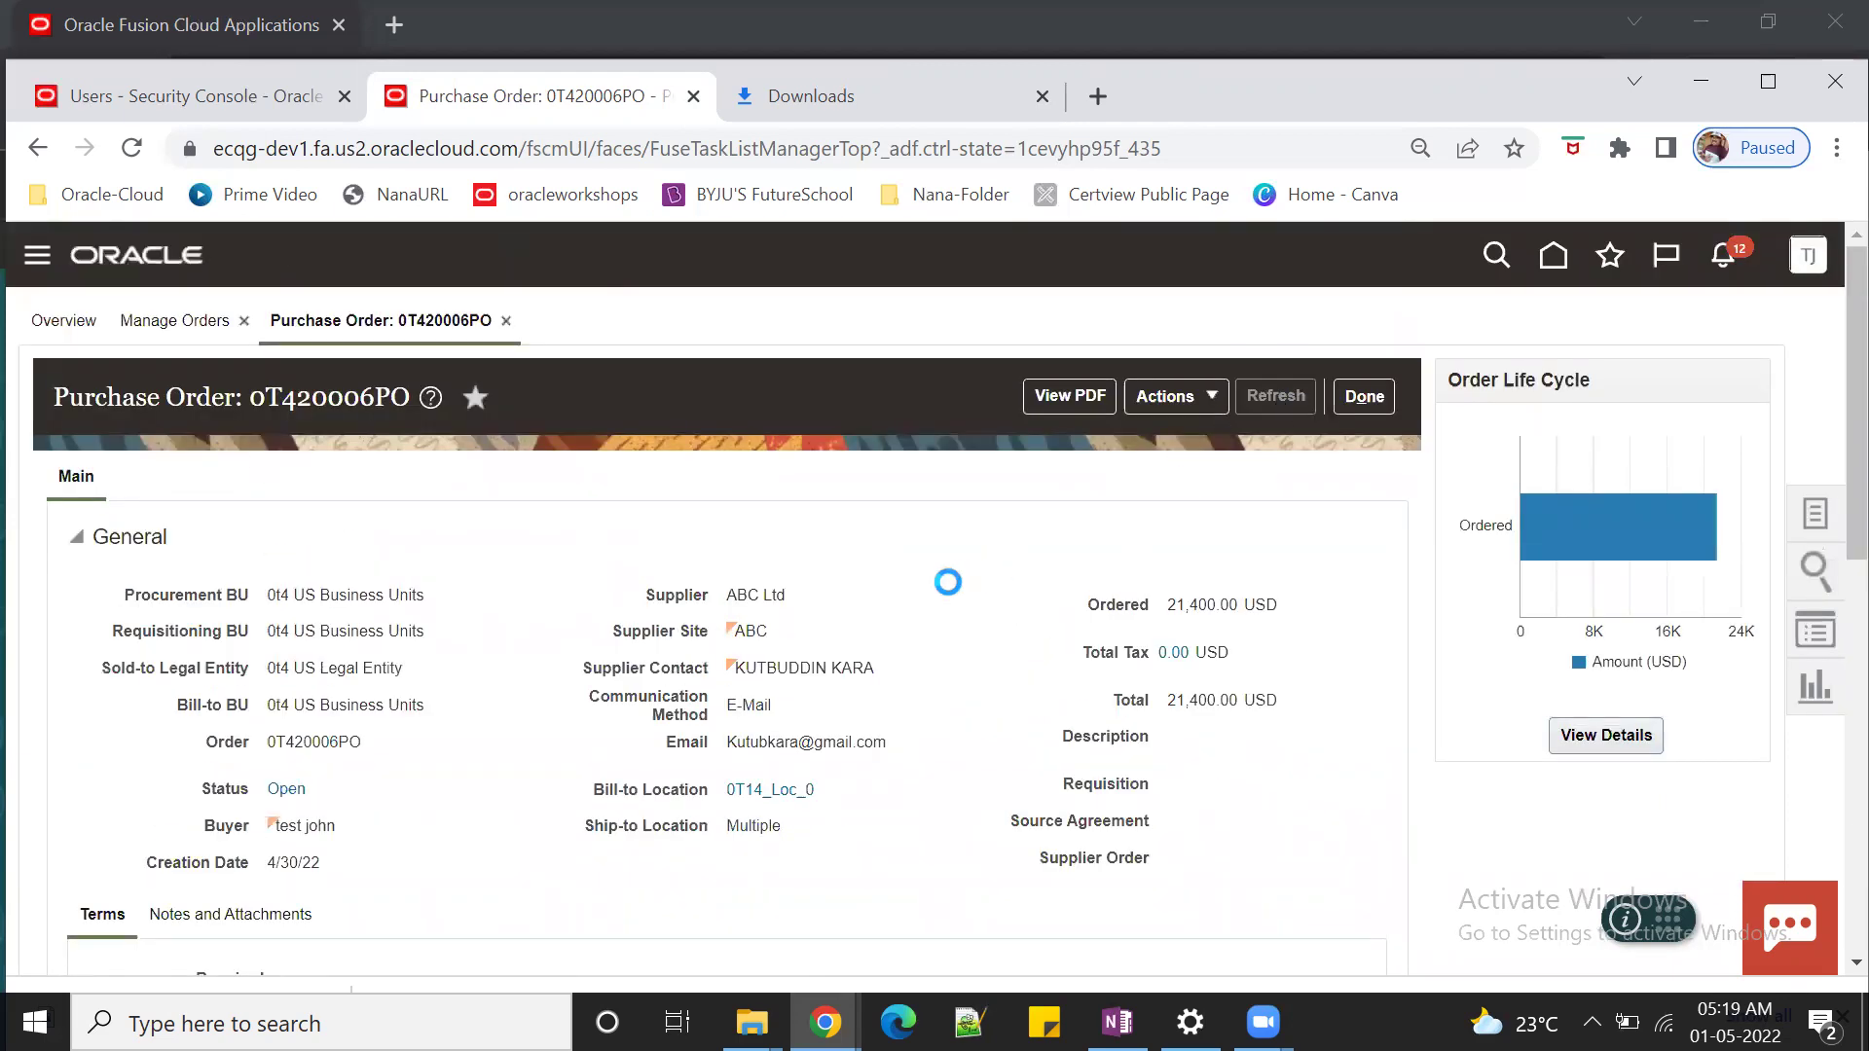